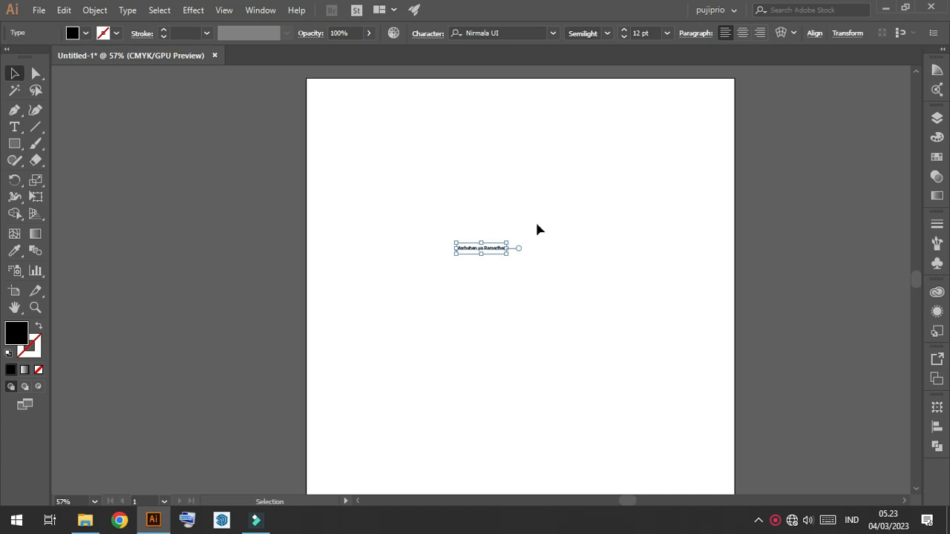
# - Enlarge the "Marhaban ya Ramadhan" text to about 93 pt across the artboard's middle and set its font to Jasmeen_demo
pyautogui.moveTo(507, 242); pyautogui.dragTo(866, 170)
pyautogui.moveTo(675, 214); pyautogui.dragTo(535, 285)
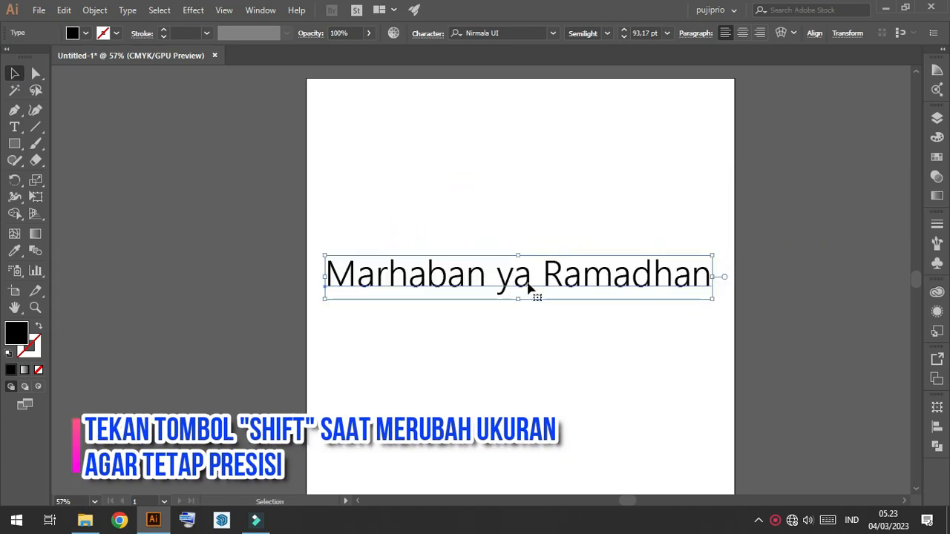
pyautogui.click(553, 34)
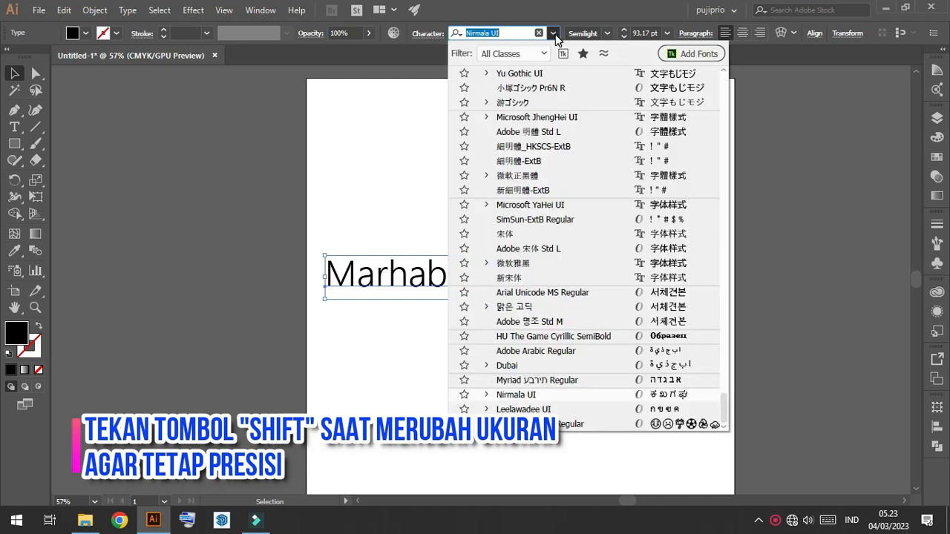
pyautogui.moveTo(724, 407); pyautogui.dragTo(706, 221)
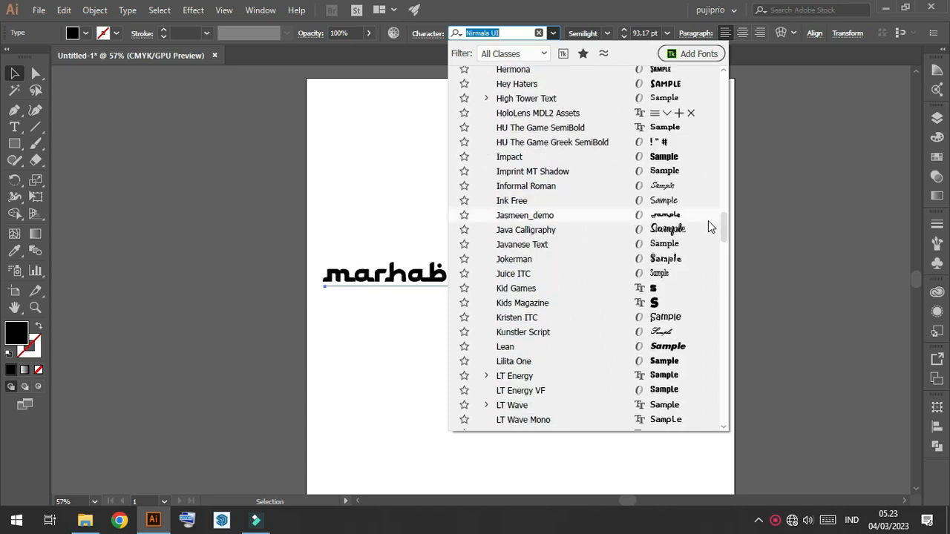
pyautogui.click(621, 217)
pyautogui.click(568, 349)
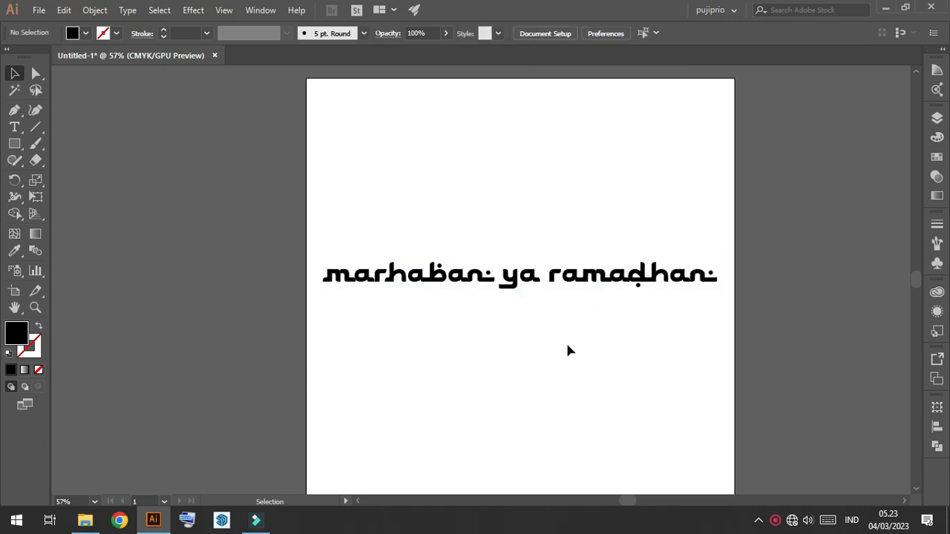
# - Break the title into two lines before "ya" and center-align its paragraph
pyautogui.press('t')
pyautogui.click(496, 273)
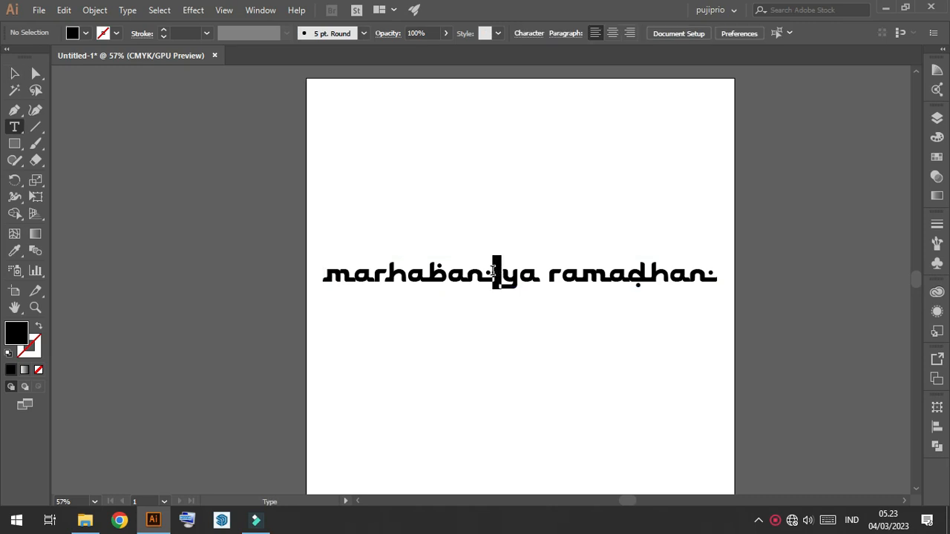
pyautogui.press('Return')
pyautogui.click(14, 72)
pyautogui.click(742, 34)
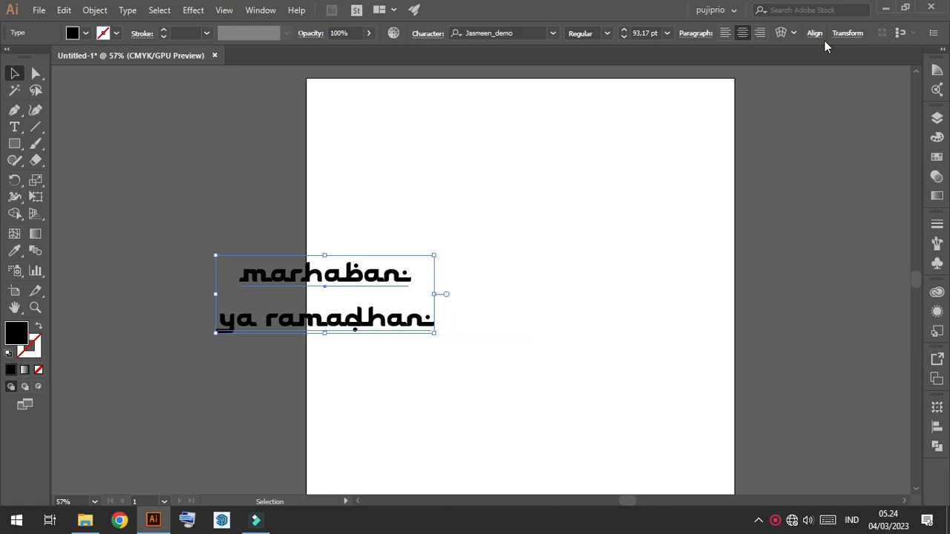
# - Center the two-line title horizontally on the artboard, aligning to the artboard
pyautogui.click(814, 33)
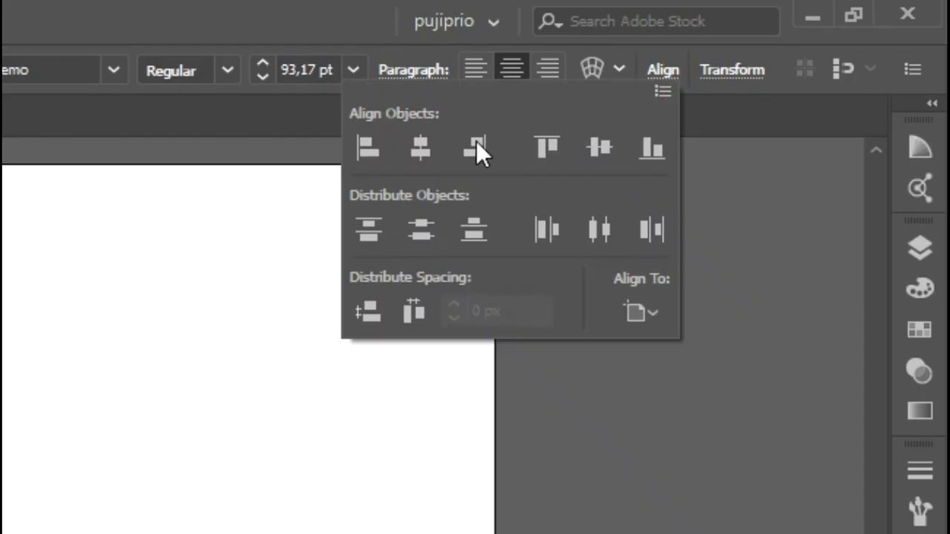
pyautogui.click(659, 311)
pyautogui.click(708, 412)
pyautogui.click(421, 148)
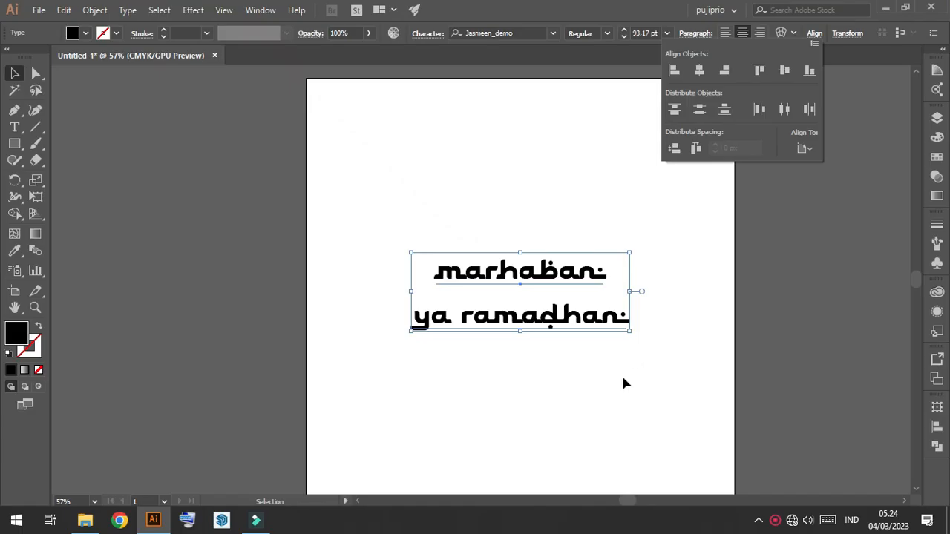
pyautogui.click(633, 409)
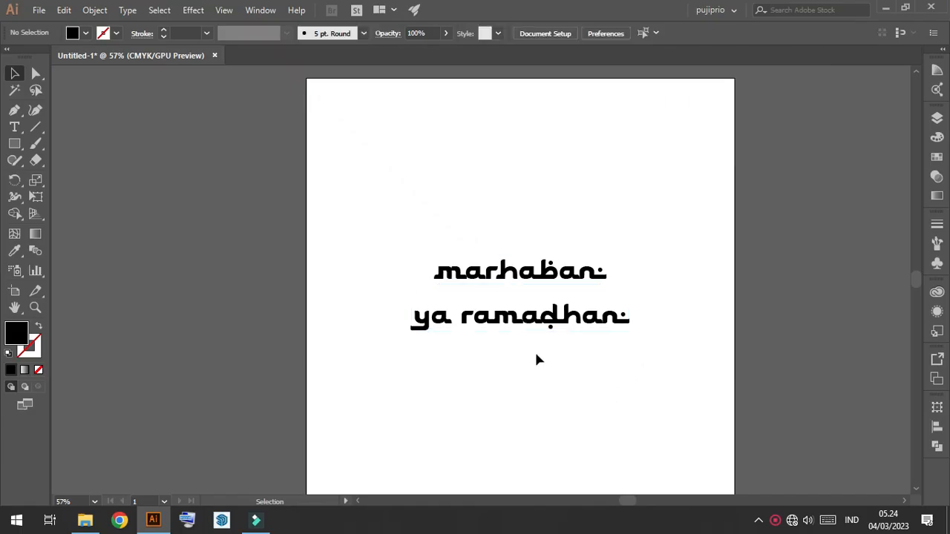
# - Move the two-line title higher on the artboard and deselect it
pyautogui.scroll(-1, 518, 353)
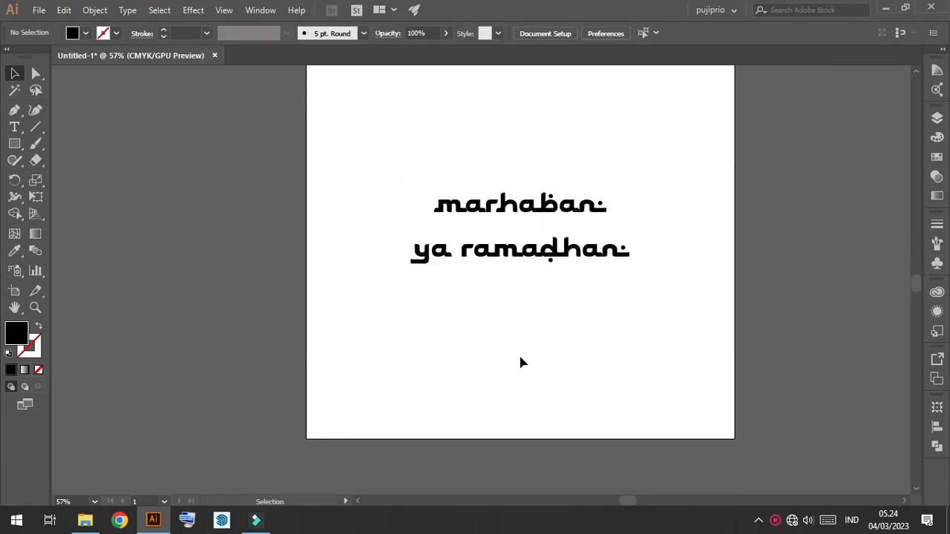
pyautogui.moveTo(510, 257); pyautogui.dragTo(497, 210)
pyautogui.click(82, 186)
# - Add the text "1444h" below the title and enlarge it to about 182.5 pt
pyautogui.click(14, 128)
pyautogui.click(511, 297)
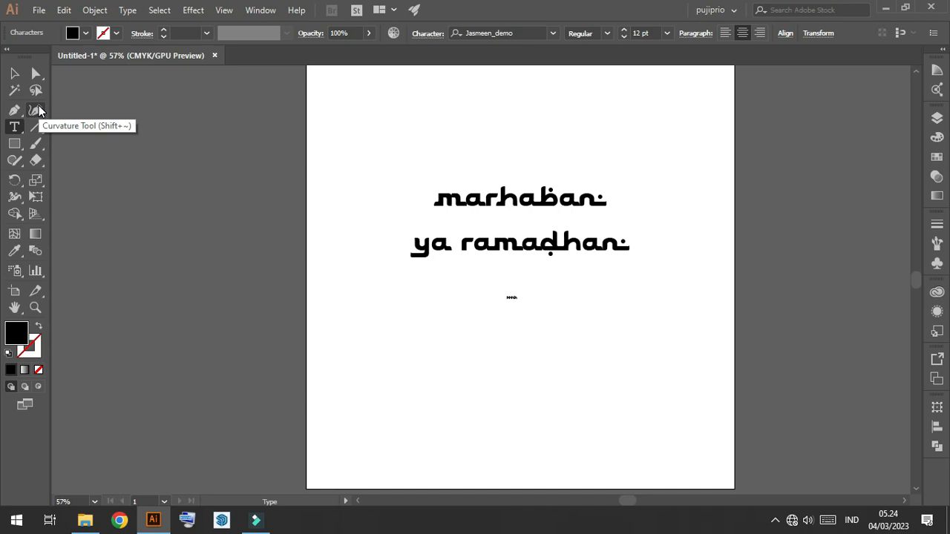
pyautogui.click(15, 74)
pyautogui.moveTo(519, 304); pyautogui.dragTo(604, 346)
pyautogui.moveTo(590, 298); pyautogui.dragTo(591, 318)
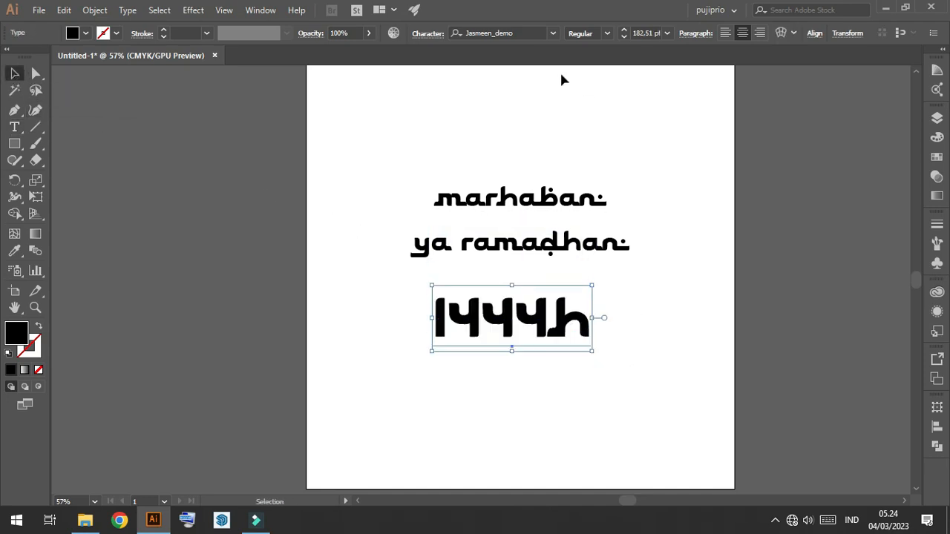
# - Set the font of the "1444h" text to Montserrat
pyautogui.click(553, 34)
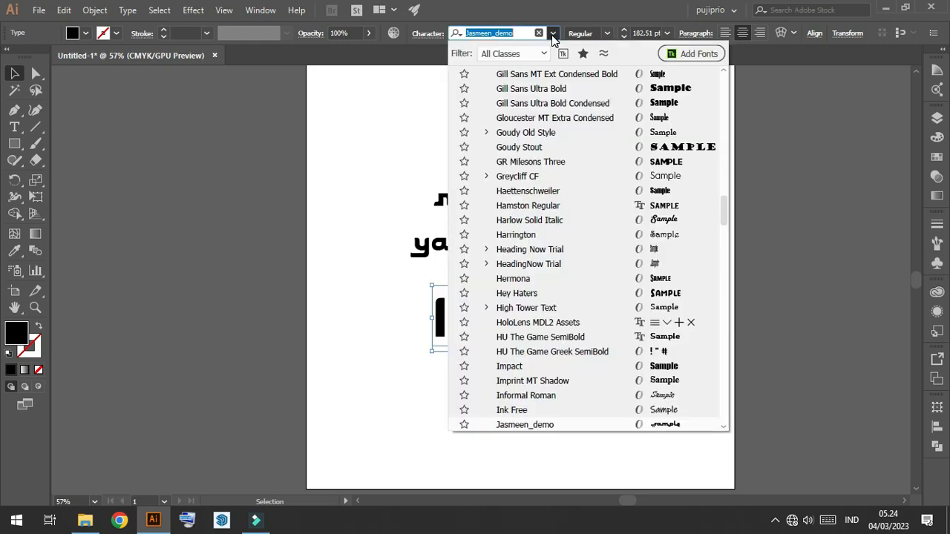
pyautogui.scroll(-5, 589, 249)
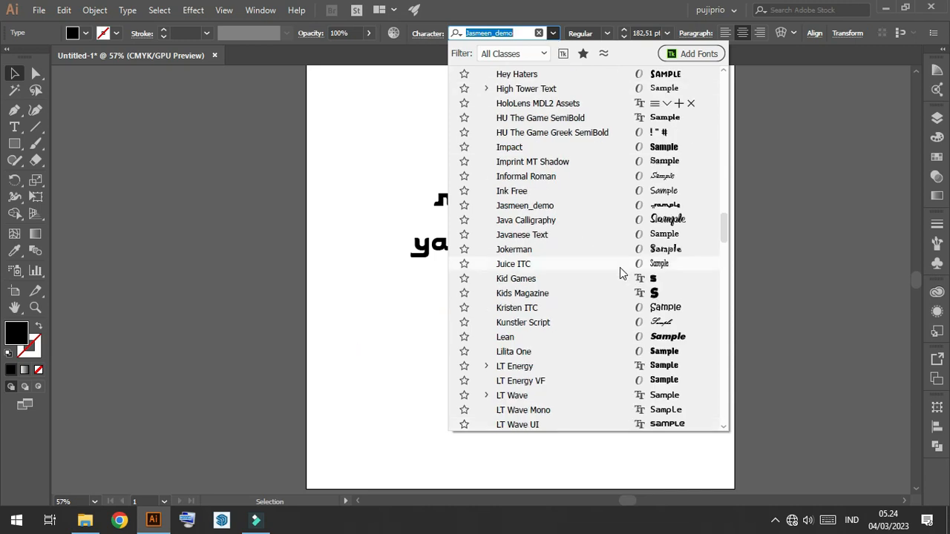
pyautogui.scroll(-5, 615, 297)
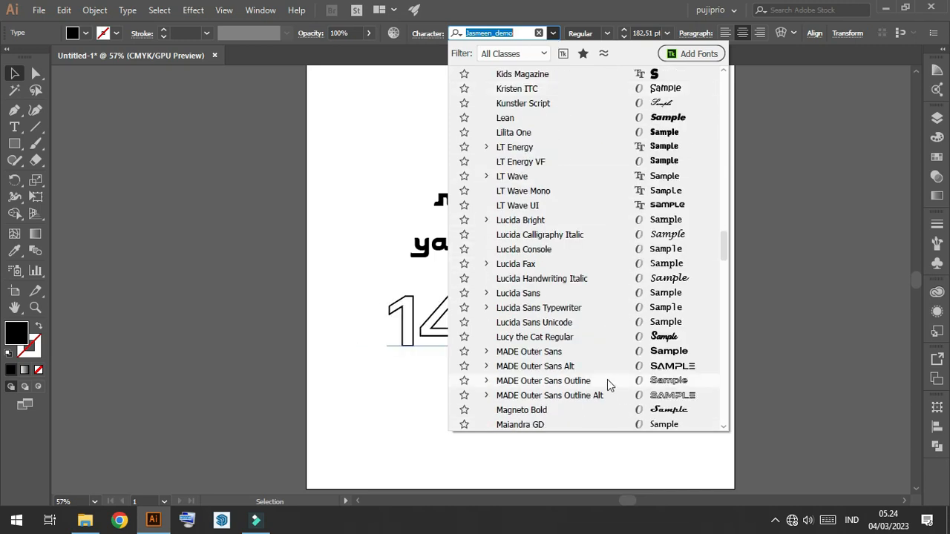
pyautogui.scroll(-2, 576, 358)
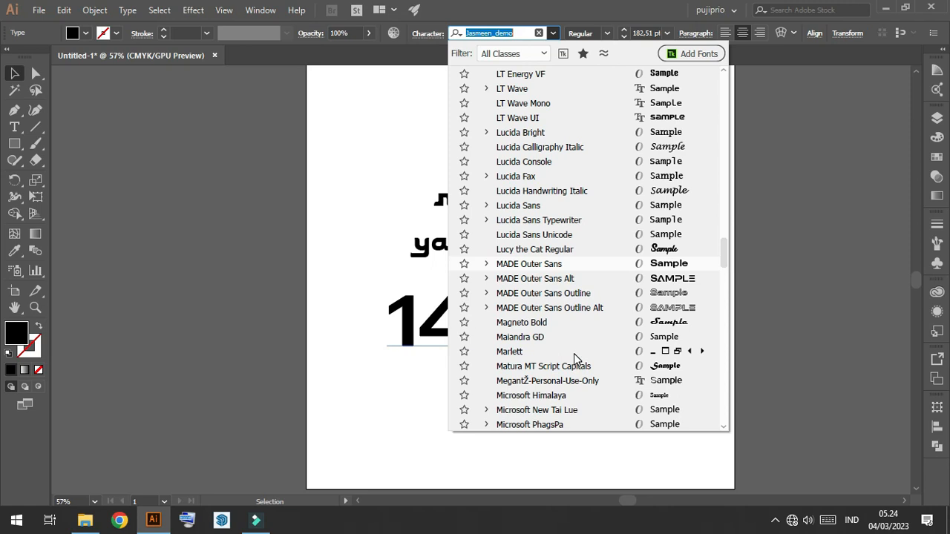
pyautogui.scroll(-4, 587, 387)
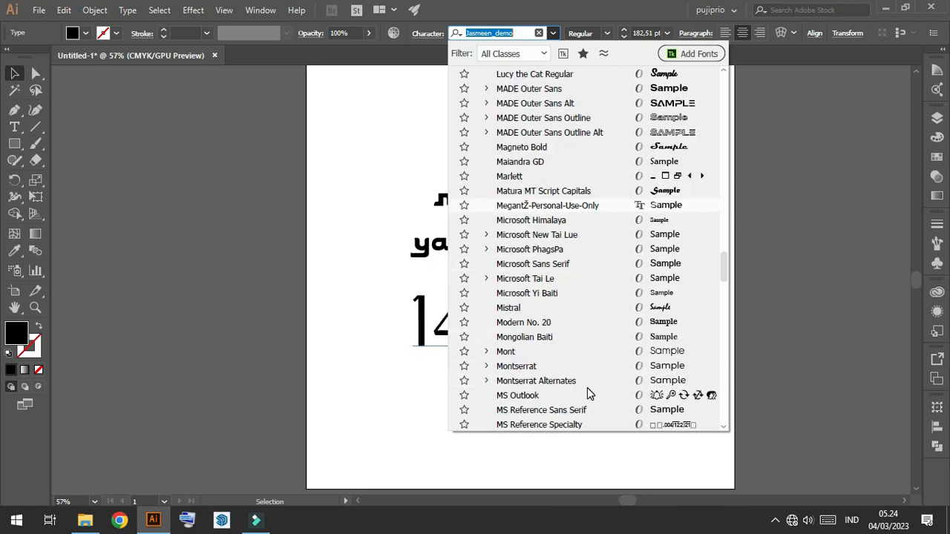
pyautogui.click(566, 366)
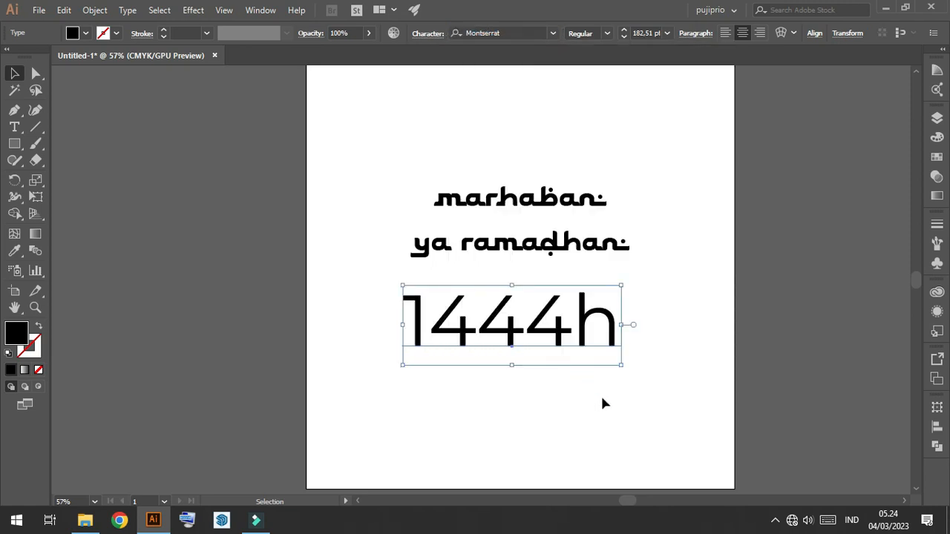
# - Replace the lowercase "h" at the end of the year text with a capital "H"
pyautogui.doubleClick(584, 343)
pyautogui.doubleClick(570, 319)
pyautogui.moveTo(570, 320); pyautogui.dragTo(675, 342)
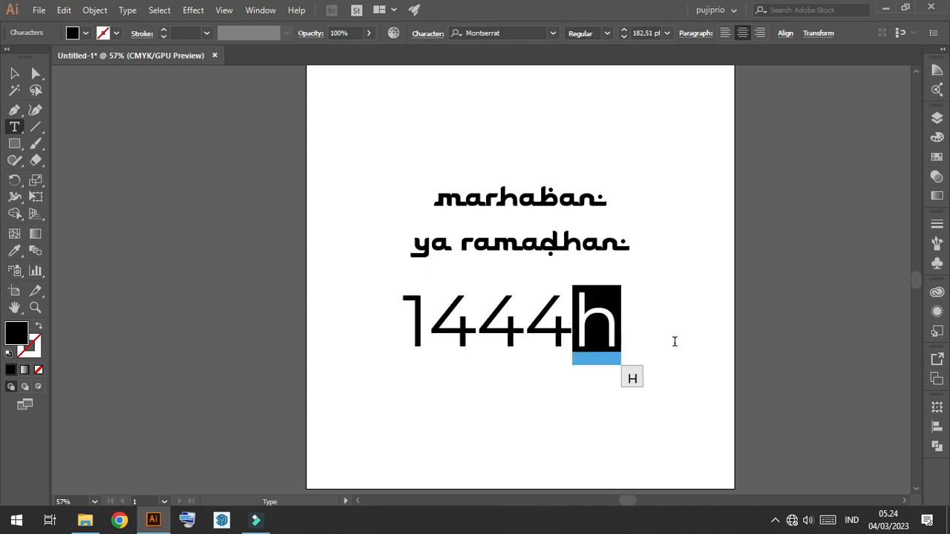
pyautogui.press('Escape')
pyautogui.press('BackSpace')
pyautogui.write('H')
pyautogui.click(13, 76)
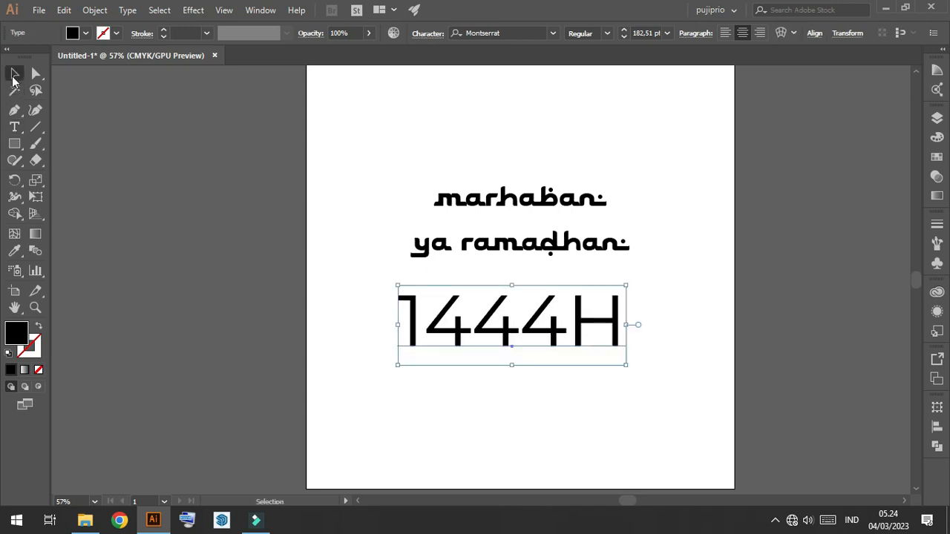
# - Make the year text Bold and scale it down to about 117 pt
pyautogui.click(606, 34)
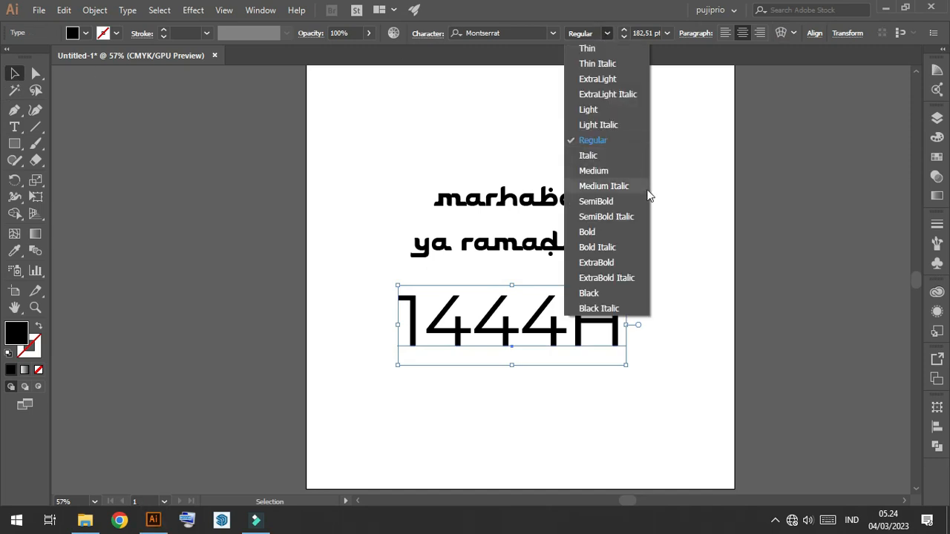
pyautogui.click(611, 232)
pyautogui.moveTo(632, 286); pyautogui.dragTo(588, 301)
# - Insert a space between the number and the letter so the year text reads "1444 H"
pyautogui.press('t')
pyautogui.doubleClick(552, 329)
pyautogui.click(552, 329)
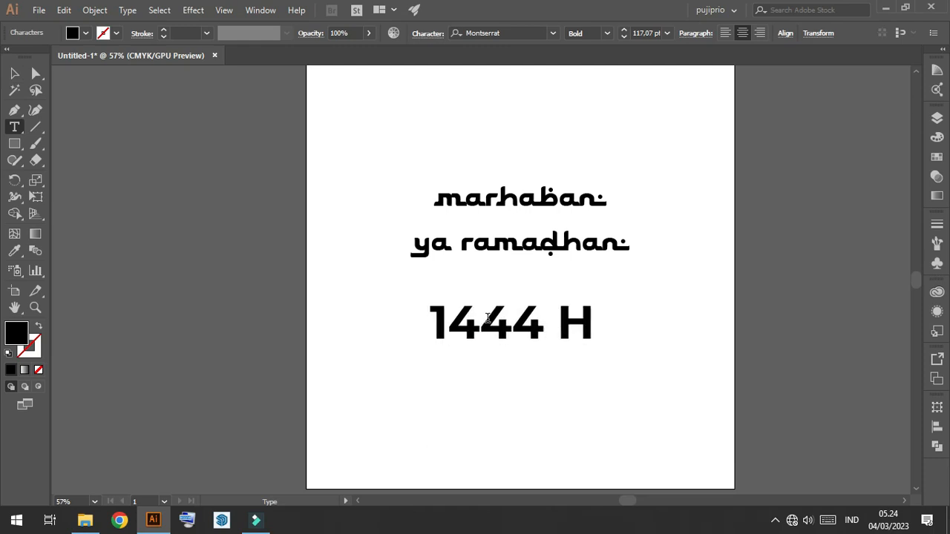
pyautogui.press('Escape')
pyautogui.click(517, 321)
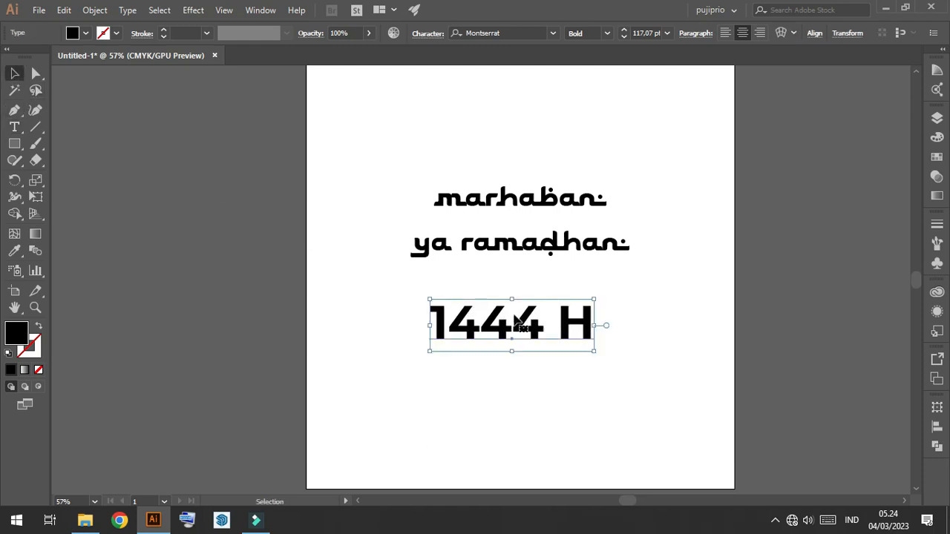
# - Change the "1444 H" text to the Roboto Medium font
pyautogui.click(512, 30)
pyautogui.write('robo')
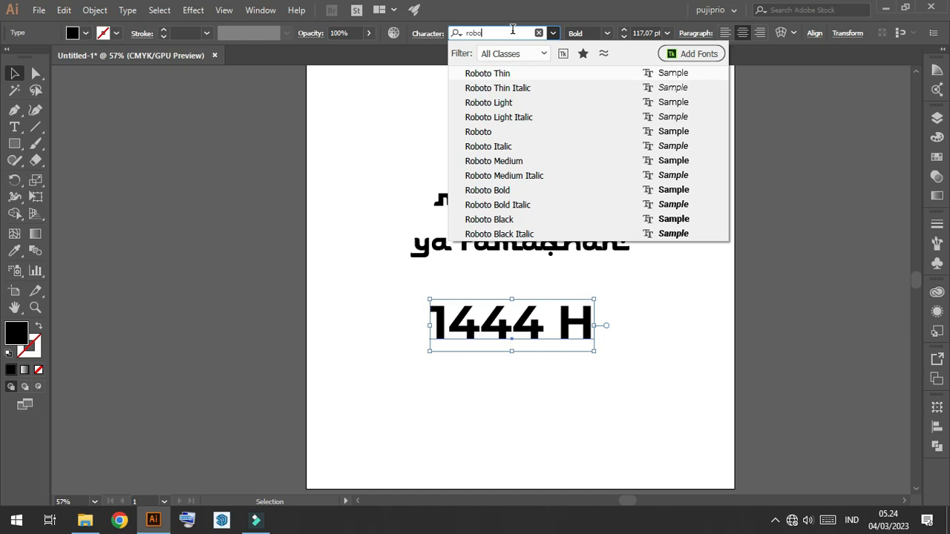
pyautogui.click(509, 161)
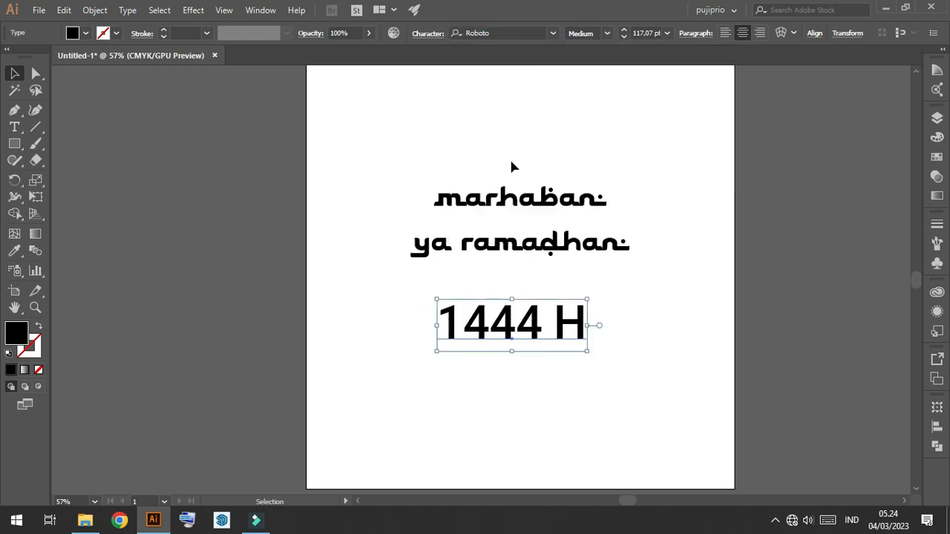
# - Tighten the spacing between the title and "1444 H" by moving the title down and the year text up
pyautogui.click(656, 329)
pyautogui.scroll(2, 643, 333)
pyautogui.scroll(-4, 611, 312)
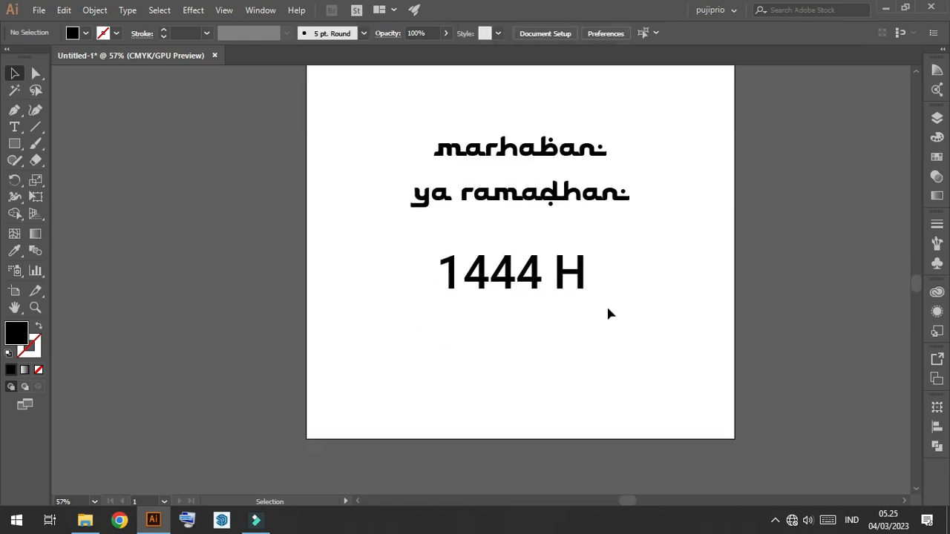
pyautogui.moveTo(536, 162); pyautogui.dragTo(537, 180)
pyautogui.moveTo(571, 239); pyautogui.dragTo(572, 230)
pyautogui.click(648, 255)
pyautogui.scroll(5, 653, 260)
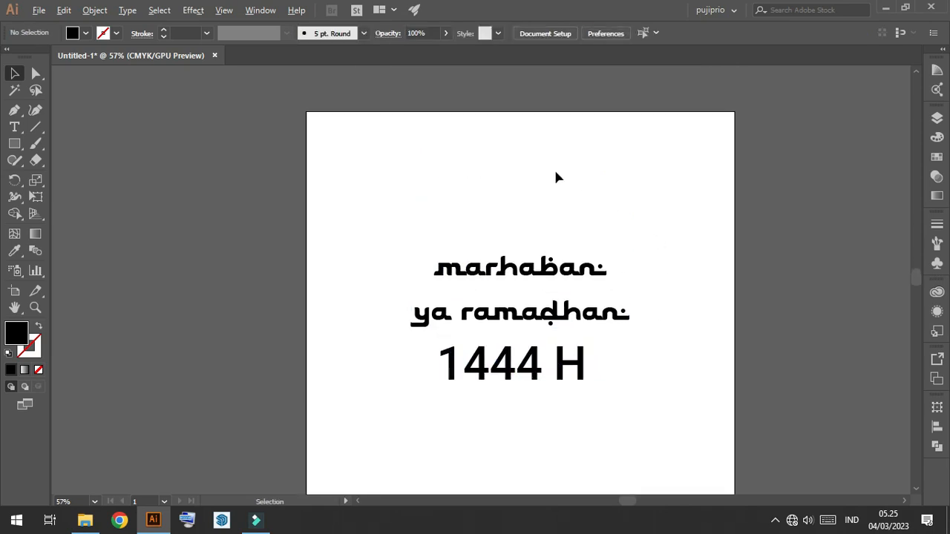
# - Move the title and the "1444 H" text together into the upper half of the artboard
pyautogui.keyDown('alt'); pyautogui.scroll(-1, 555, 168); pyautogui.keyUp('alt')
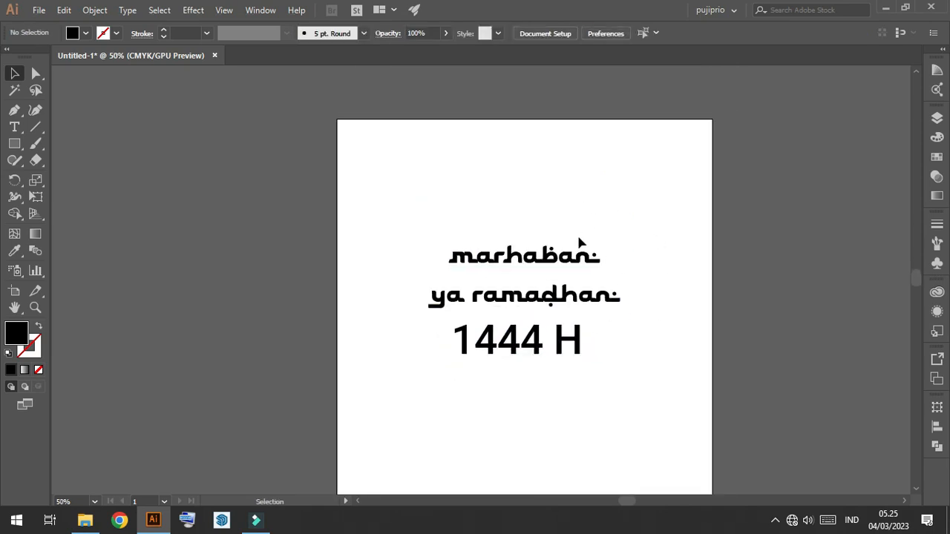
pyautogui.scroll(-3, 685, 403)
pyautogui.scroll(1, 645, 379)
pyautogui.moveTo(520, 233); pyautogui.dragTo(520, 187)
pyautogui.click(637, 274)
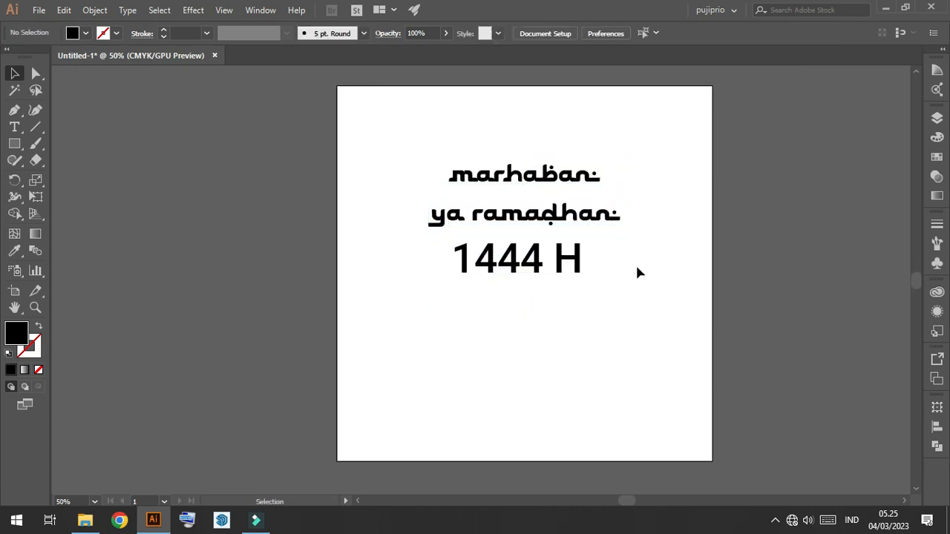
# - Draw a wide area text box below "1444 H" and set its text size to 24 pt
pyautogui.click(14, 126)
pyautogui.scroll(-1, 369, 301)
pyautogui.moveTo(401, 270); pyautogui.dragTo(677, 390)
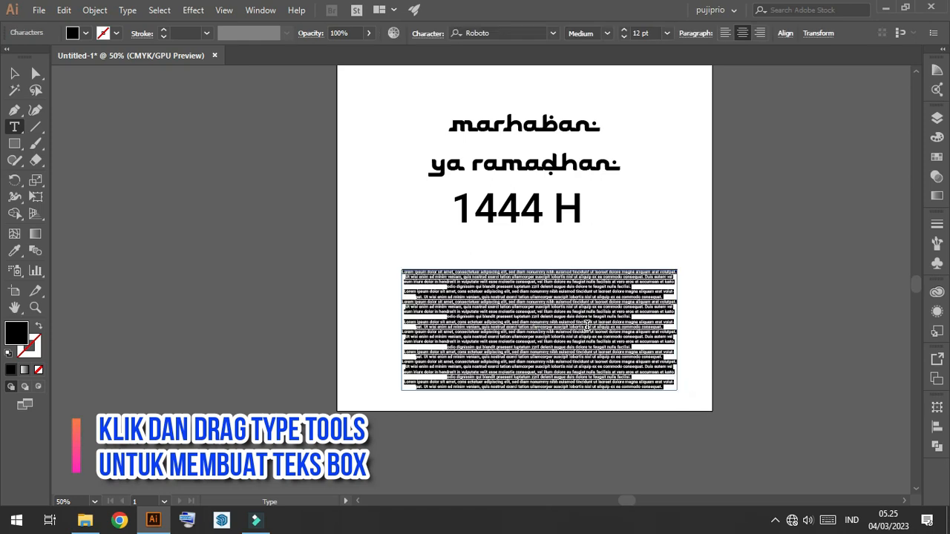
pyautogui.click(666, 33)
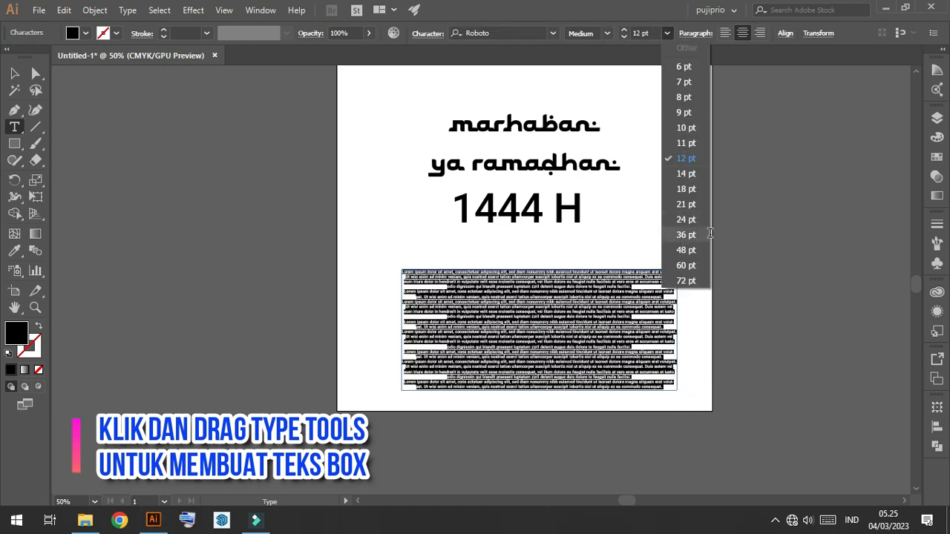
pyautogui.click(685, 220)
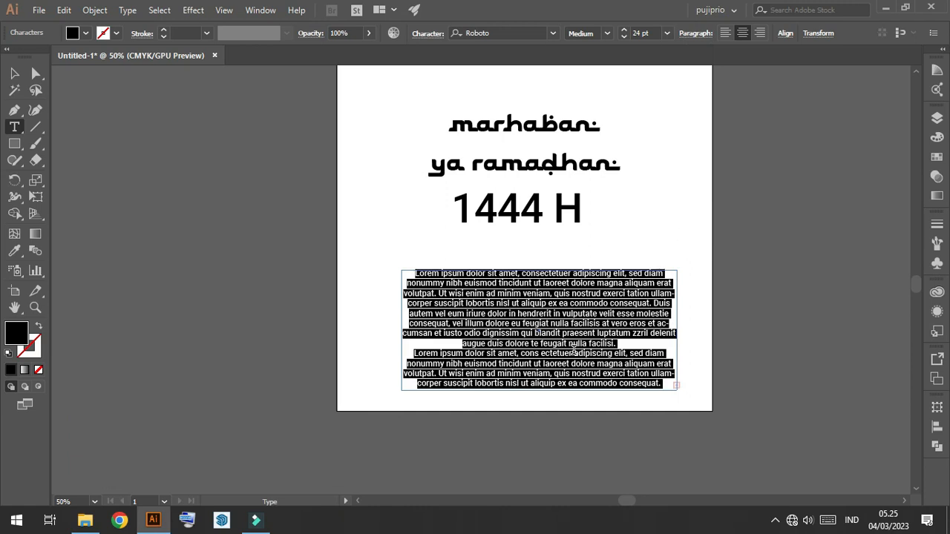
# - Replace the placeholder text with "Mari Sambut bulan penuh berkah dengan hati yang gembira. Tingkatkan amal ibadah di bulan yang suci ini."
pyautogui.write('Mari Sa')
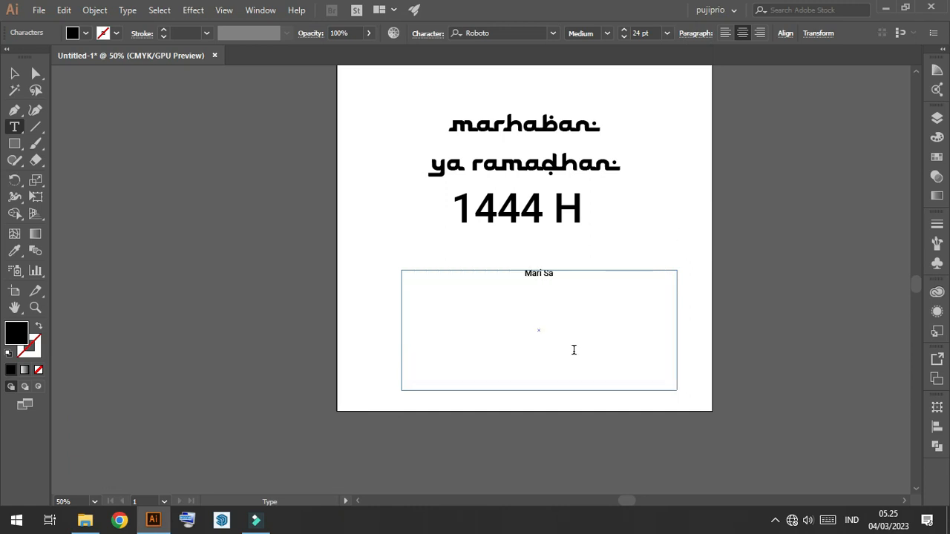
pyautogui.write('mbut bulan penuh berkah dengan hati y')
pyautogui.write('ang gembira. Ti')
pyautogui.write('ngkatkan am')
pyautogui.write('al ibadah k')
pyautogui.press('BackSpace')
pyautogui.write('di bulan yang suci ini.')
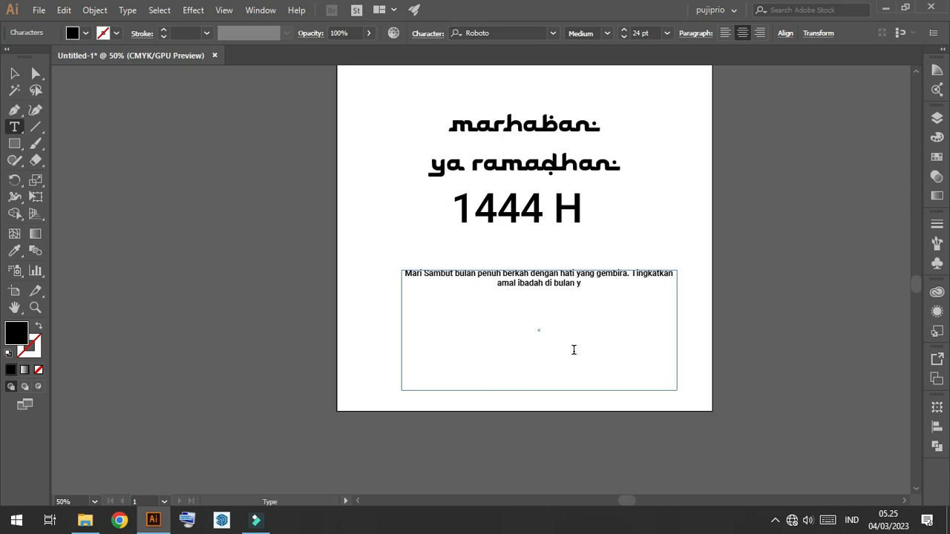
# - Finish editing the greeting paragraph and set its font size to 60 pt
pyautogui.press('Escape')
pyautogui.click(666, 32)
pyautogui.click(700, 266)
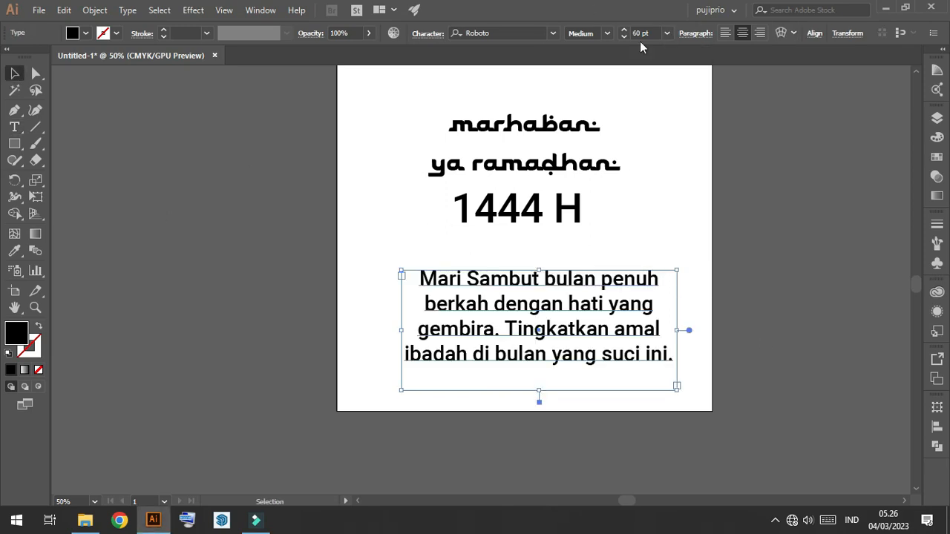
# - Reduce the greeting paragraph's font size to 33 pt and deselect it
pyautogui.scroll(-20, 641, 34)
pyautogui.click(550, 327)
pyautogui.scroll(2, 504, 329)
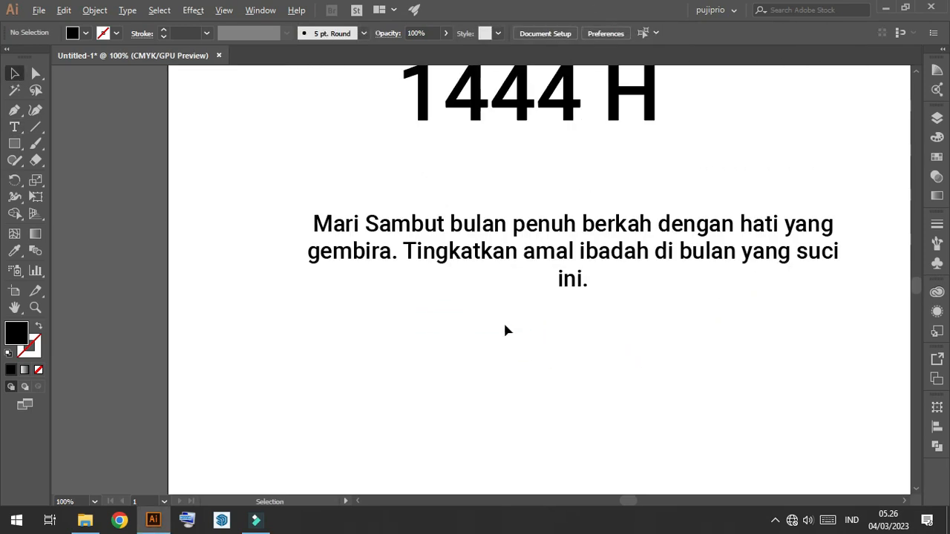
pyautogui.press('t')
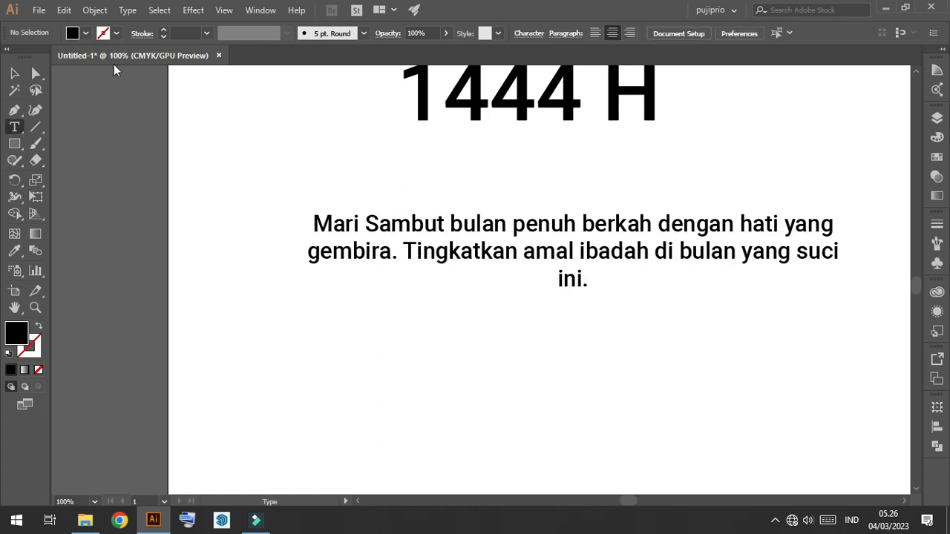
pyautogui.click(16, 72)
pyautogui.click(127, 9)
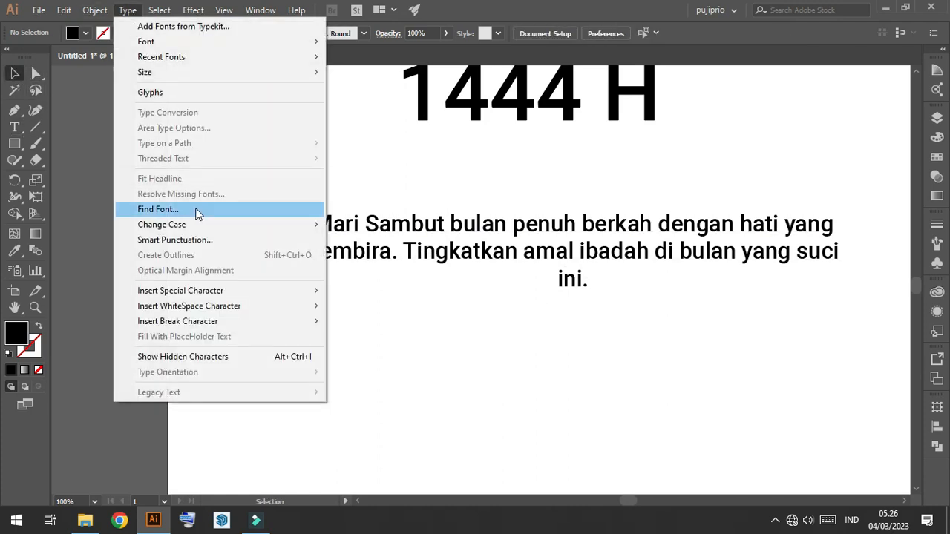
pyautogui.moveTo(229, 231)
pyautogui.click(530, 305)
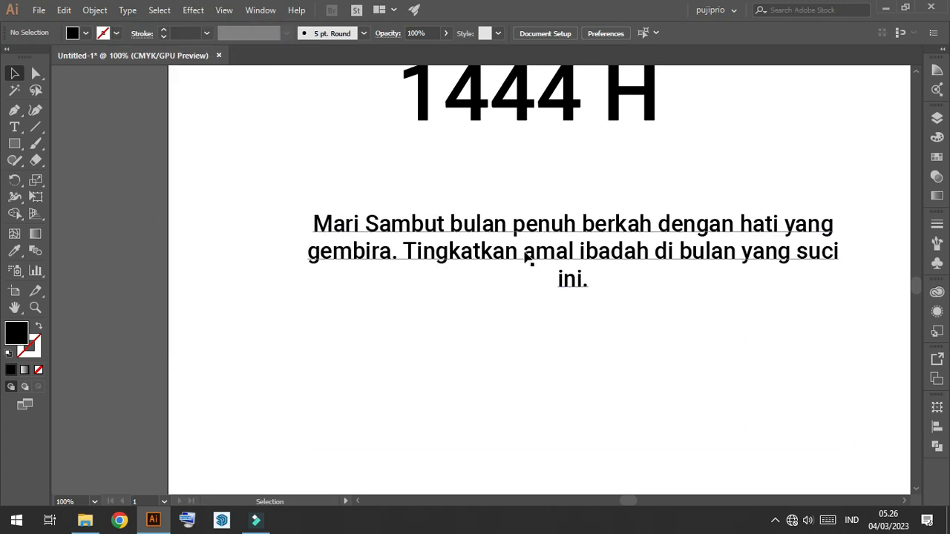
# - Change the case of the greeting paragraph to Sentence case
pyautogui.click(467, 264)
pyautogui.click(128, 10)
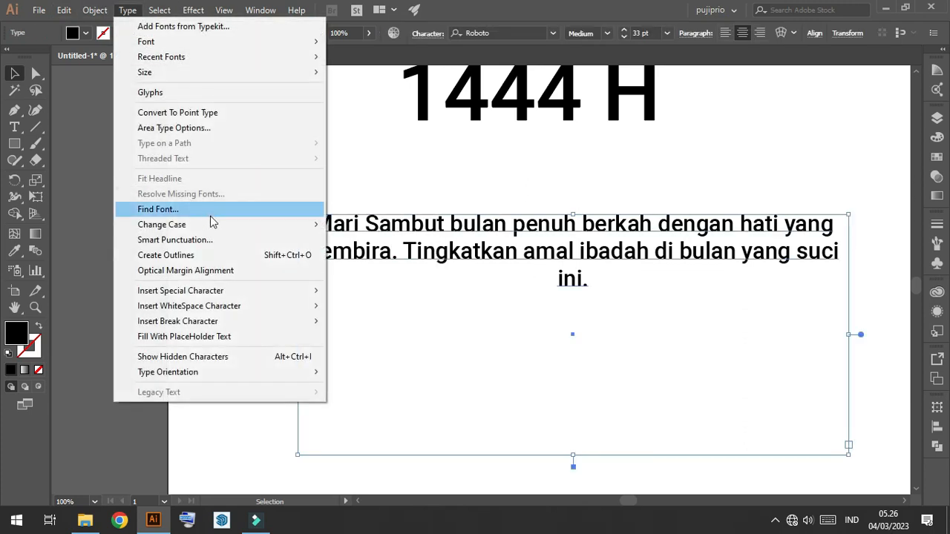
pyautogui.moveTo(223, 225)
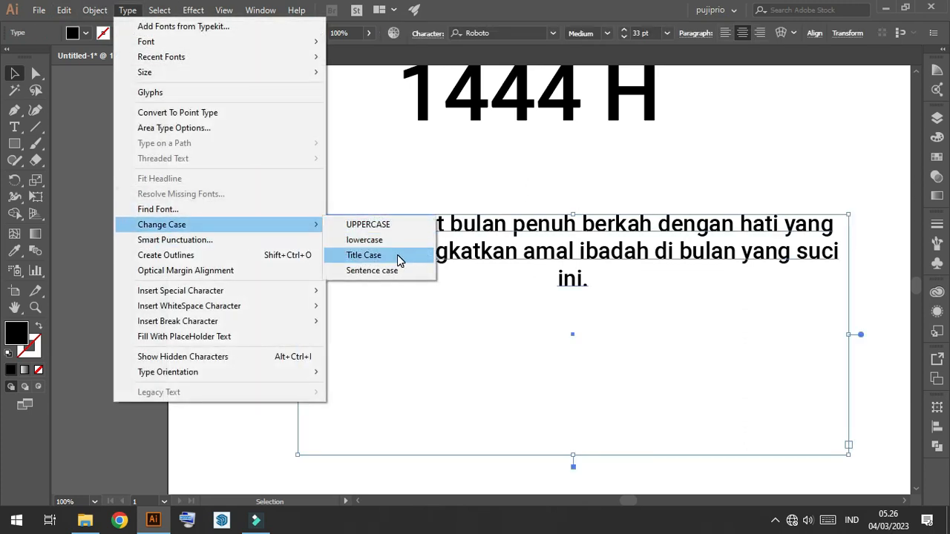
pyautogui.click(406, 272)
pyautogui.click(304, 162)
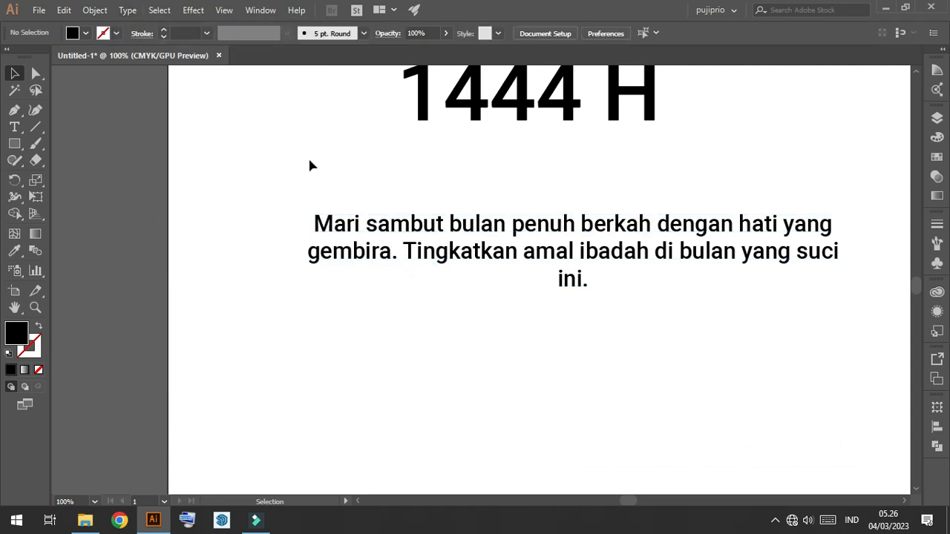
# - Set the greeting paragraph's font size to 30 pt and narrow its text frame
pyautogui.click(594, 281)
pyautogui.scroll(-3, 639, 33)
pyautogui.moveTo(854, 334); pyautogui.dragTo(789, 331)
pyautogui.click(795, 322)
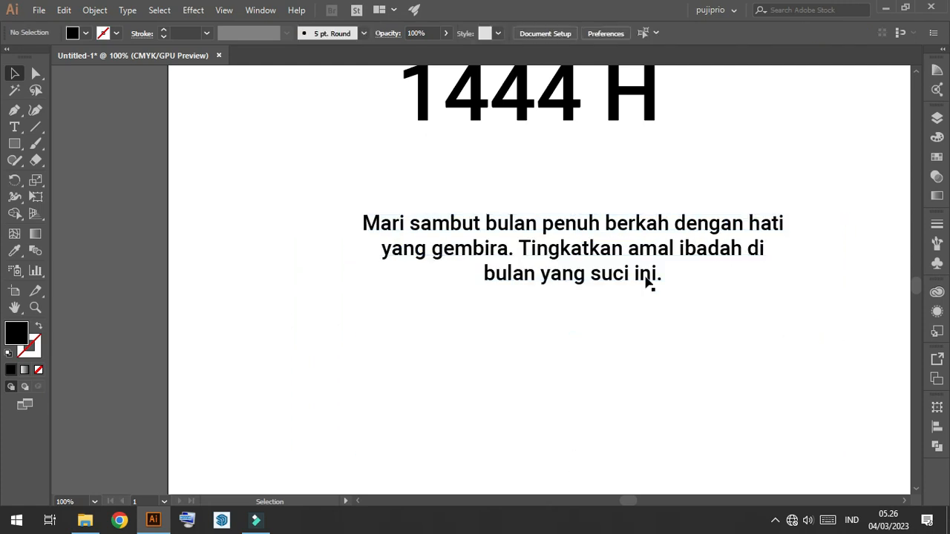
# - Set the greeting paragraph's font style to Regular and shorten its text frame to just below the third line
pyautogui.scroll(-4, 794, 320)
pyautogui.scroll(3, 632, 297)
pyautogui.click(558, 303)
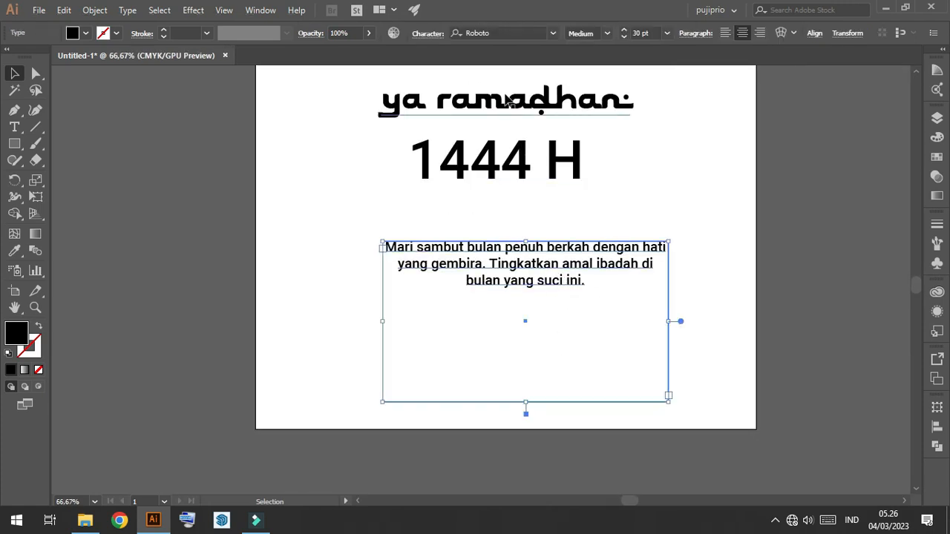
pyautogui.scroll(3, 591, 35)
pyautogui.scroll(-1, 592, 35)
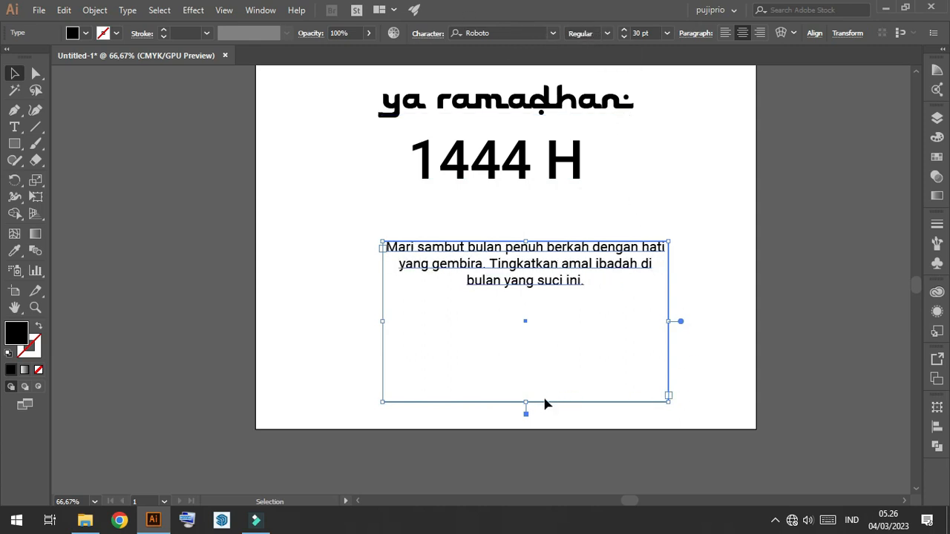
pyautogui.moveTo(528, 401); pyautogui.dragTo(525, 300)
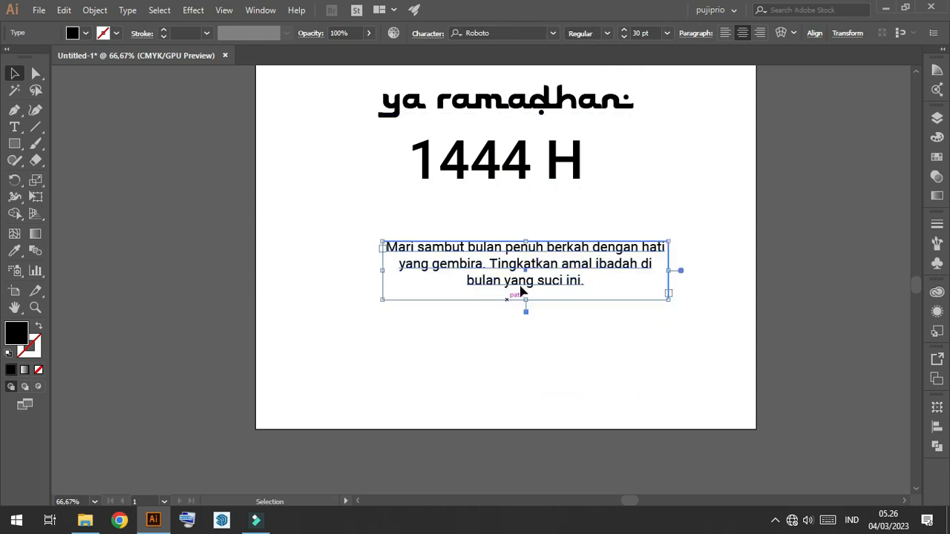
# - Center the greeting paragraph horizontally on the artboard and move it slightly further down
pyautogui.click(815, 34)
pyautogui.click(701, 71)
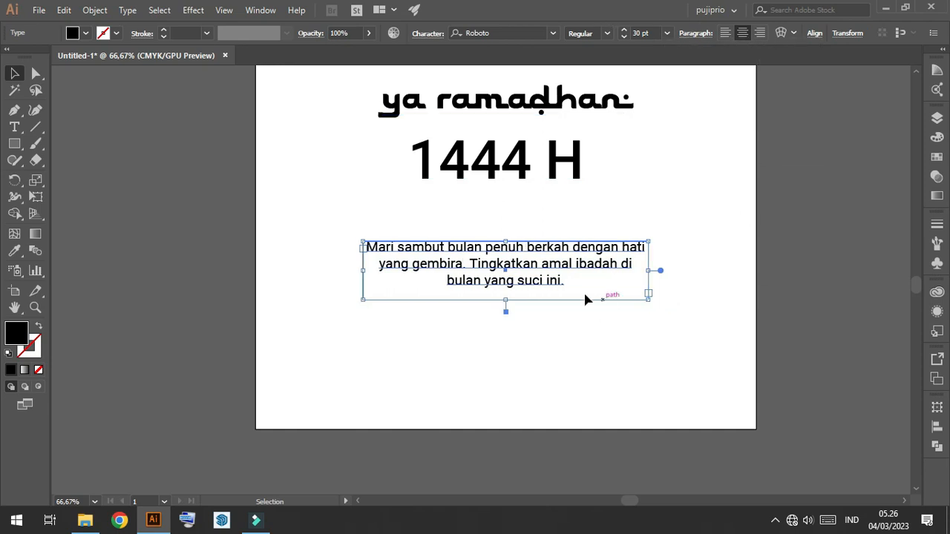
pyautogui.moveTo(564, 269); pyautogui.dragTo(569, 319)
pyautogui.click(623, 209)
# - Scale the "1444 H" text down to about 79.54 pt
pyautogui.scroll(1, 624, 209)
pyautogui.scroll(3, 623, 211)
pyautogui.click(576, 313)
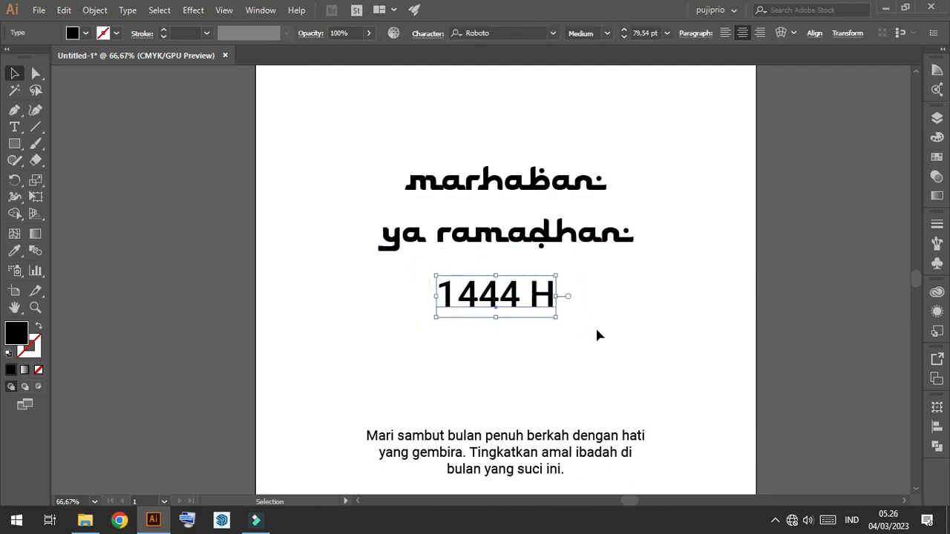
pyautogui.click(591, 328)
# - Enlarge the "marhaban ya ramadhan" title to about 137.54 pt
pyautogui.scroll(-3, 579, 248)
pyautogui.click(490, 198)
pyautogui.scroll(1, 598, 262)
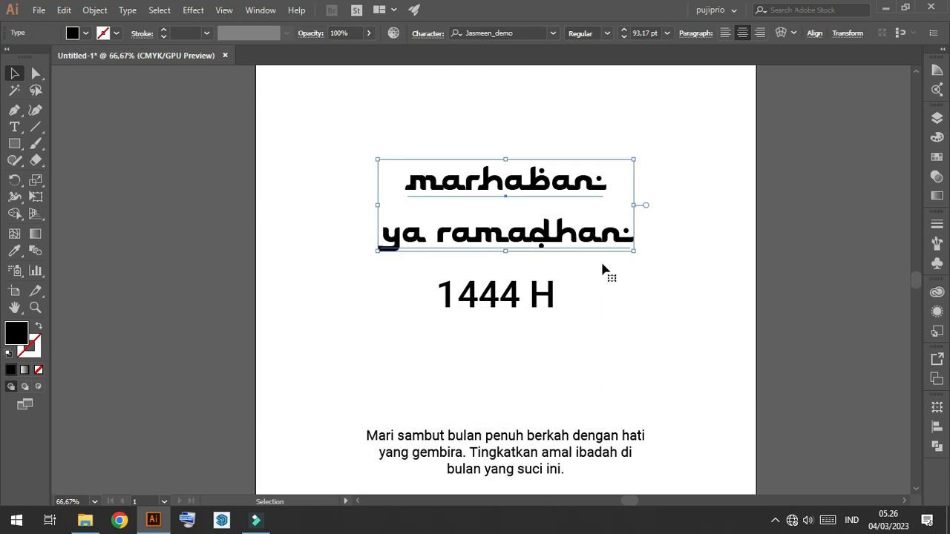
pyautogui.scroll(2, 600, 265)
pyautogui.moveTo(633, 286); pyautogui.dragTo(695, 305)
pyautogui.click(705, 352)
# - Move the "1444 H" text down to just above the greeting paragraph
pyautogui.hotkey('ctrl', '-')
pyautogui.hotkey('ctrl', '-')
pyautogui.scroll(1, 591, 306)
pyautogui.moveTo(562, 300); pyautogui.dragTo(562, 351)
# - Convert the "marhaban ya ramadhan" title to outlines and ungroup the resulting letter shapes
pyautogui.click(532, 256)
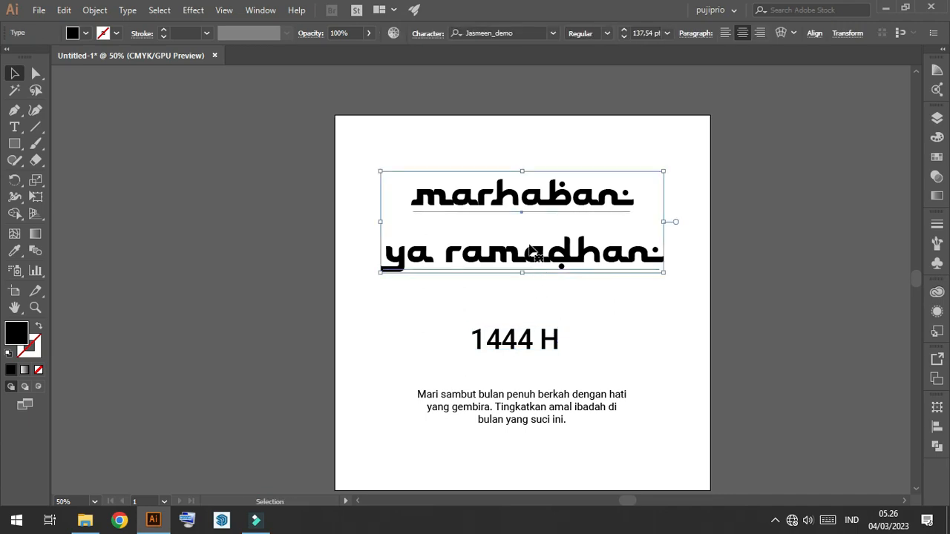
pyautogui.rightClick(490, 144)
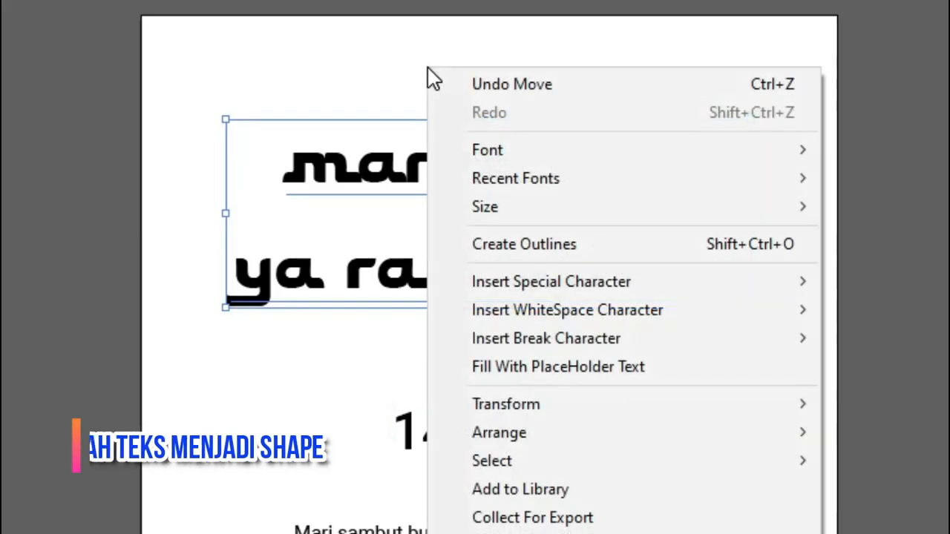
pyautogui.click(532, 246)
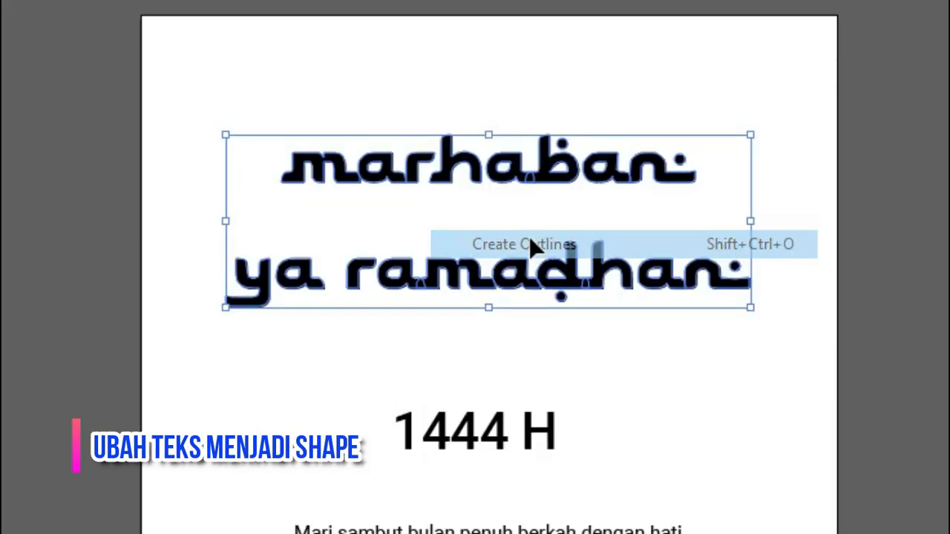
pyautogui.rightClick(419, 61)
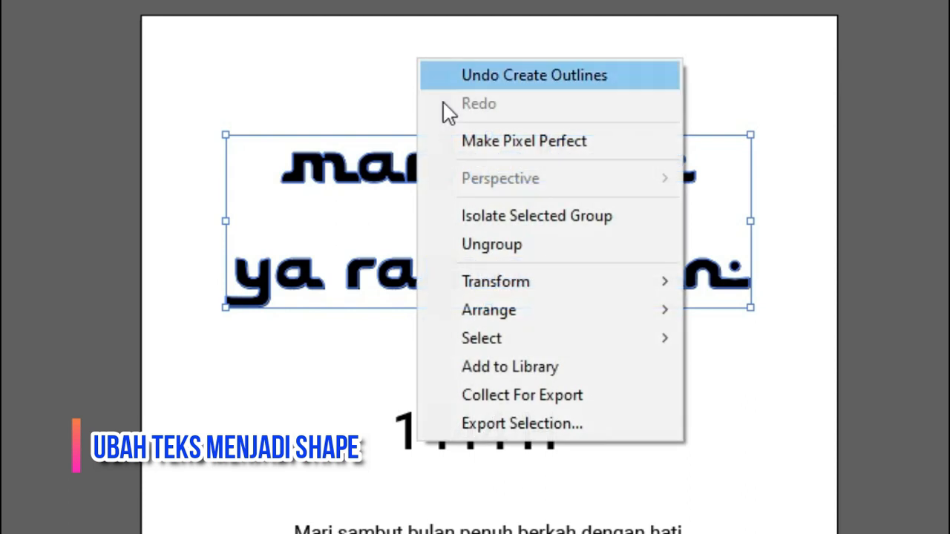
pyautogui.click(517, 254)
# - Group the letter shapes of the word "marhaban"
pyautogui.moveTo(394, 142); pyautogui.dragTo(668, 226)
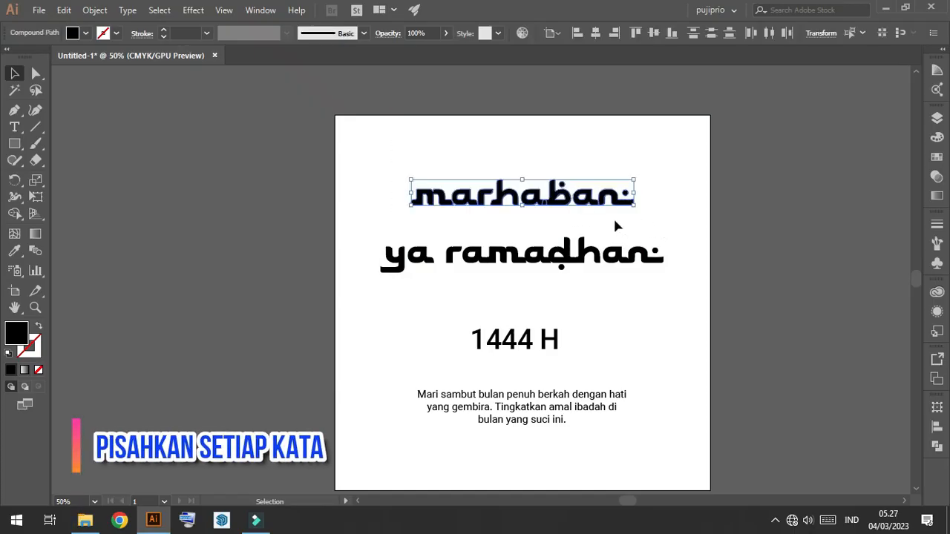
pyautogui.click(64, 10)
pyautogui.moveTo(95, 10)
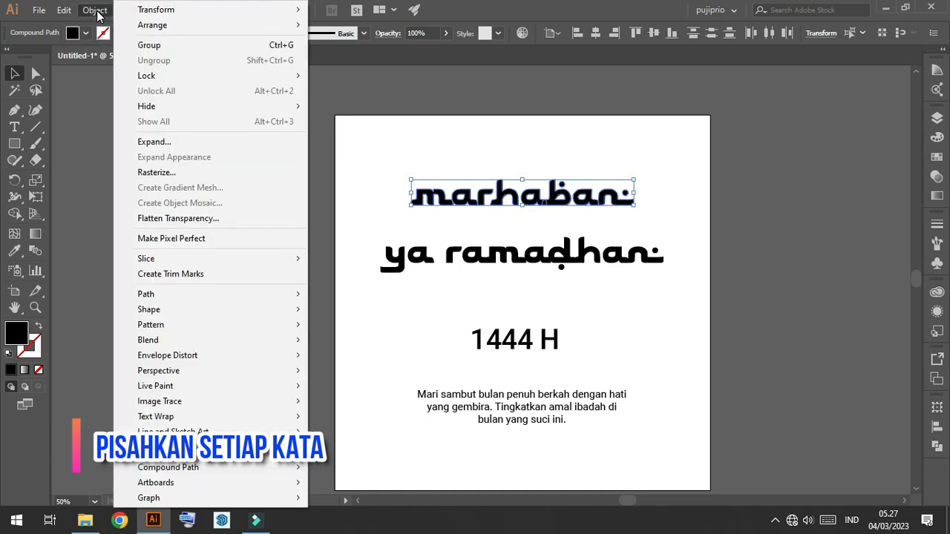
pyautogui.click(166, 45)
# - Group the letter shapes of the "ya ramadhan" line
pyautogui.moveTo(364, 233); pyautogui.dragTo(696, 276)
pyautogui.click(104, 11)
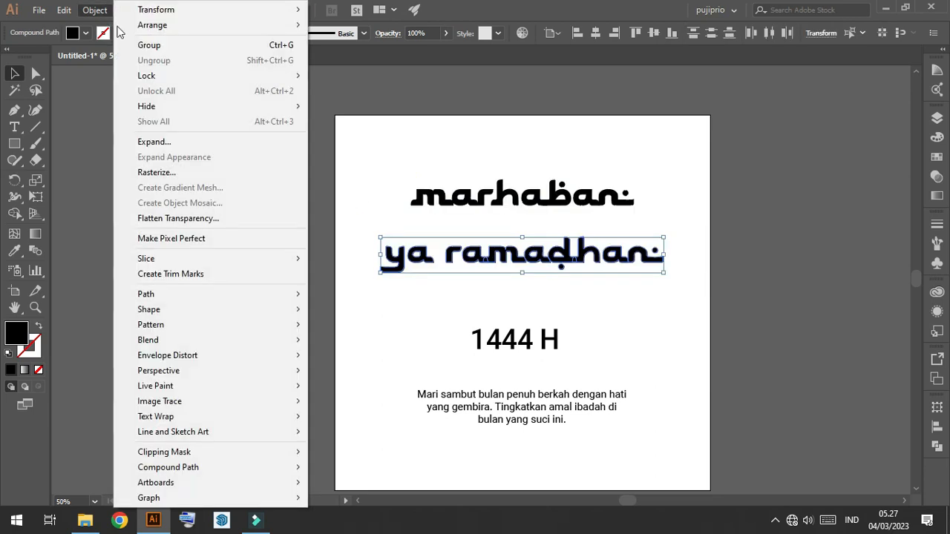
pyautogui.click(159, 44)
pyautogui.click(590, 281)
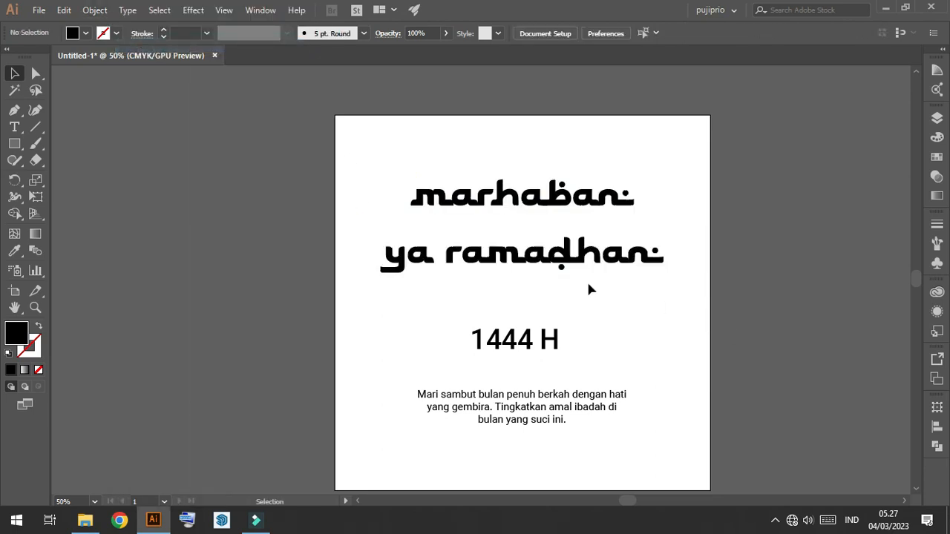
# - Leave isolation mode and ungroup the "ya ramadhan" line
pyautogui.scroll(1, 589, 281)
pyautogui.doubleClick(375, 249)
pyautogui.moveTo(418, 267); pyautogui.dragTo(307, 227)
pyautogui.click(380, 298)
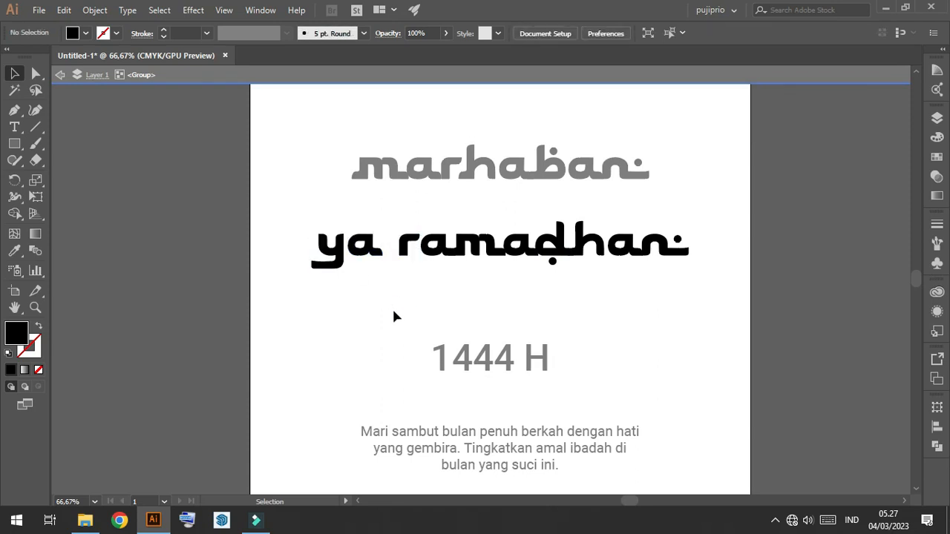
pyautogui.doubleClick(392, 307)
pyautogui.rightClick(383, 304)
pyautogui.click(411, 88)
# - Group the letters of "ya" and the letters of "ramadhan" as two separate groups
pyautogui.moveTo(386, 271); pyautogui.dragTo(272, 200)
pyautogui.click(106, 12)
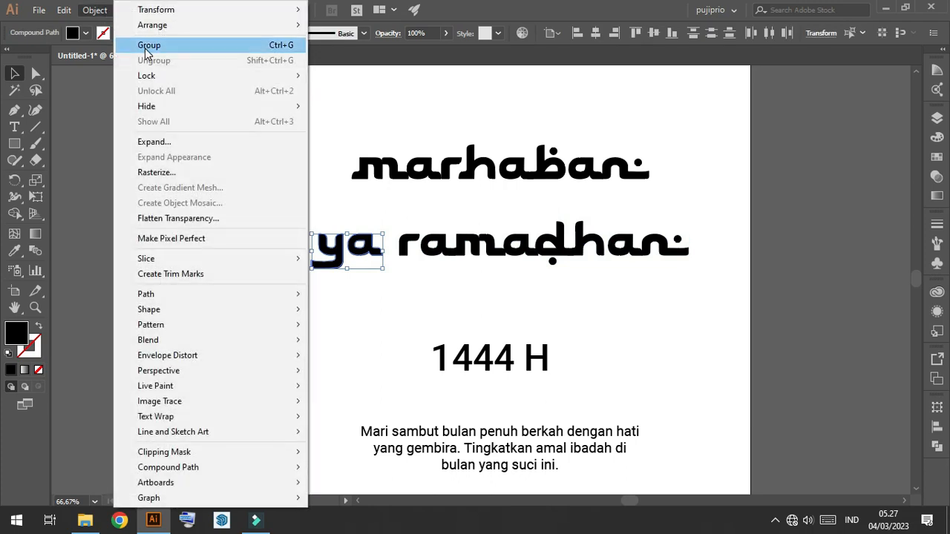
pyautogui.click(147, 47)
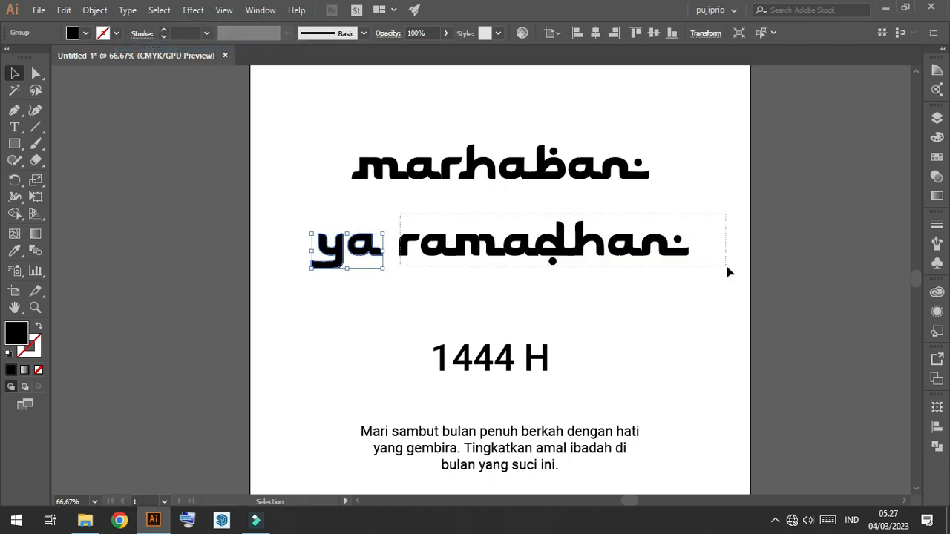
pyautogui.moveTo(728, 269); pyautogui.dragTo(728, 269)
pyautogui.click(95, 10)
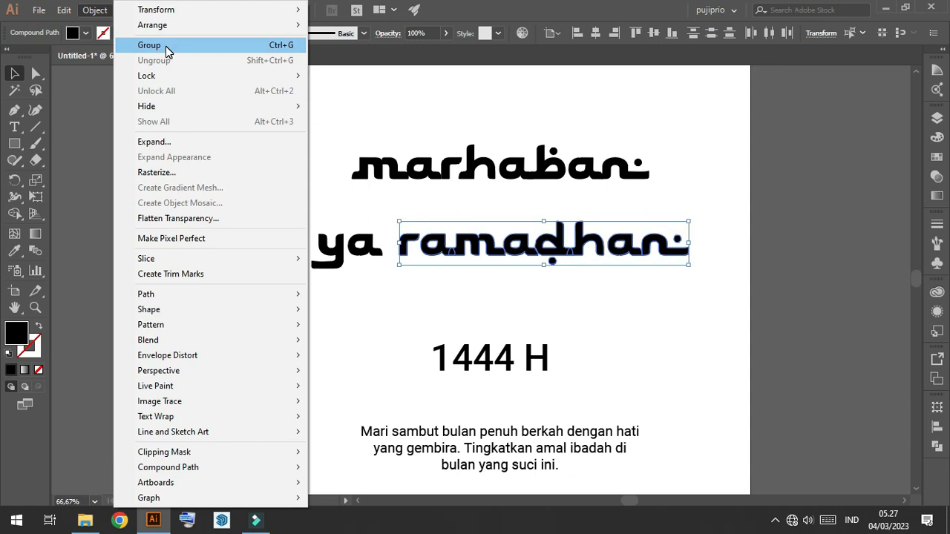
pyautogui.click(166, 46)
# - Stack "ya" and "ramadhan" on separate lines below "marhaban" and align the three words to their horizontal centers
pyautogui.moveTo(549, 252); pyautogui.dragTo(548, 286)
pyautogui.moveTo(381, 265); pyautogui.dragTo(381, 238)
pyautogui.moveTo(727, 300); pyautogui.dragTo(727, 300)
pyautogui.click(596, 32)
pyautogui.click(560, 35)
pyautogui.click(581, 85)
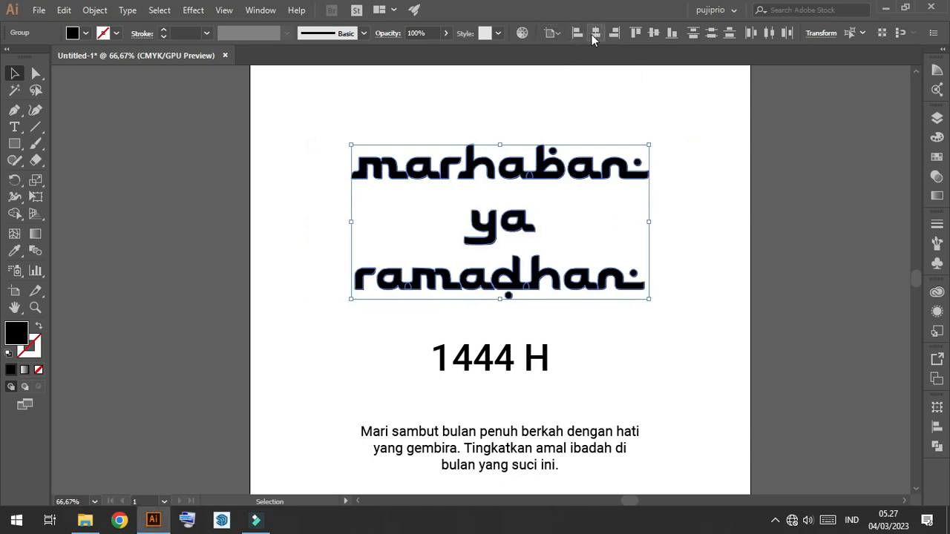
pyautogui.click(837, 223)
# - Shrink "ya" and close up the spacing so it sits tightly between "marhaban" and "ramadhan"
pyautogui.scroll(-1, 648, 295)
pyautogui.scroll(2, 559, 262)
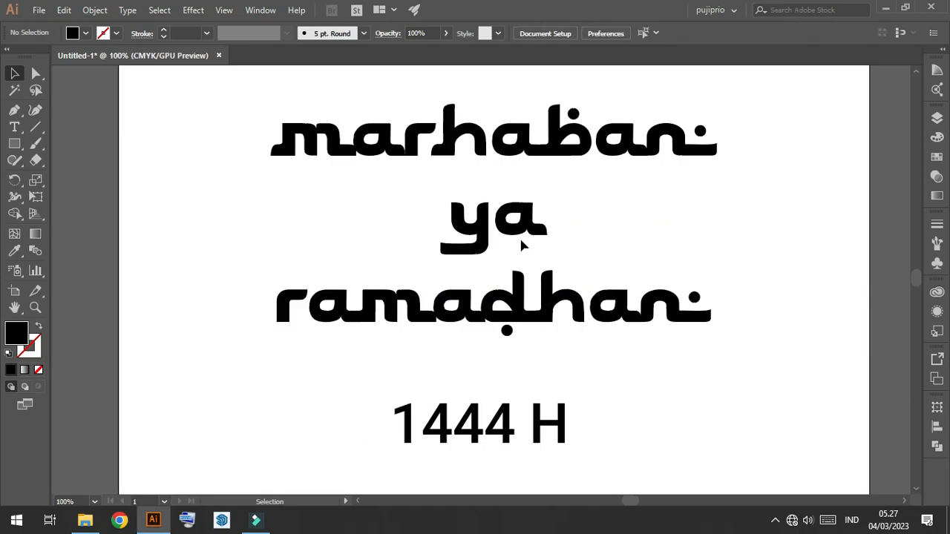
pyautogui.click(522, 232)
pyautogui.moveTo(547, 202); pyautogui.dragTo(506, 179)
pyautogui.moveTo(516, 303); pyautogui.dragTo(517, 232)
pyautogui.scroll(1, 509, 176)
pyautogui.moveTo(509, 176); pyautogui.dragTo(484, 181)
pyautogui.click(537, 194)
pyautogui.moveTo(517, 228); pyautogui.dragTo(518, 217)
# - Enlarge the three title words together so they span most of the artboard's width
pyautogui.scroll(-2, 518, 224)
pyautogui.click(668, 294)
pyautogui.moveTo(344, 131); pyautogui.dragTo(706, 291)
pyautogui.click(696, 320)
pyautogui.scroll(-2, 693, 316)
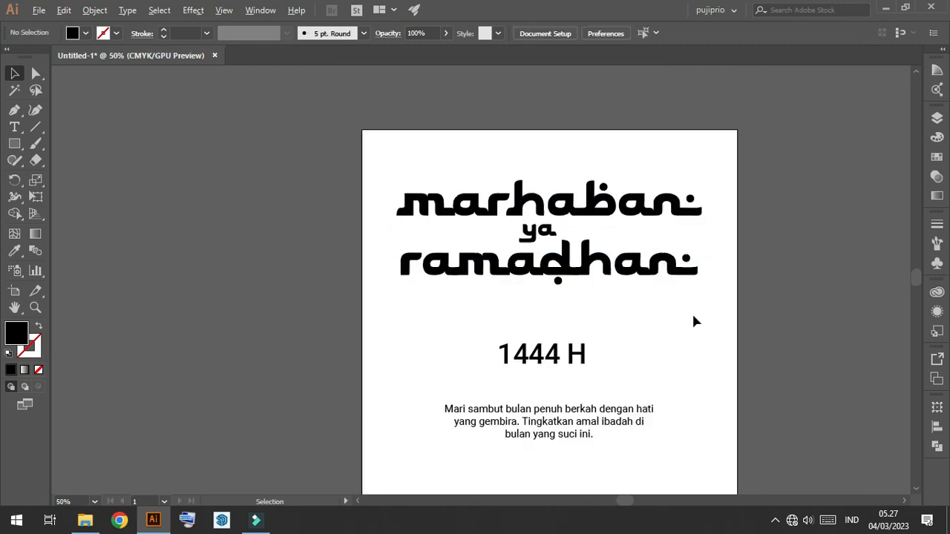
pyautogui.scroll(1, 692, 313)
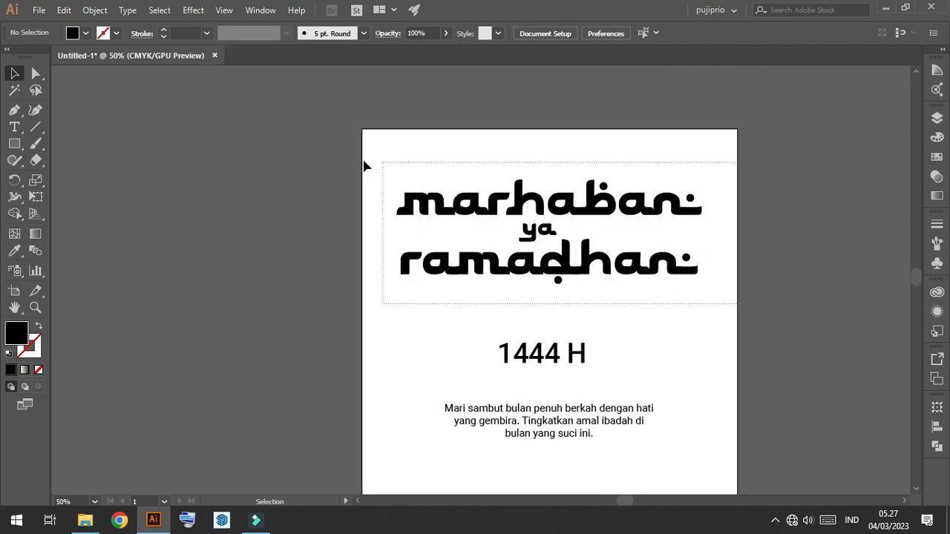
# - Scale the three title words down slightly around their center and group them into one object
pyautogui.moveTo(383, 162); pyautogui.dragTo(381, 162)
pyautogui.scroll(2, 517, 196)
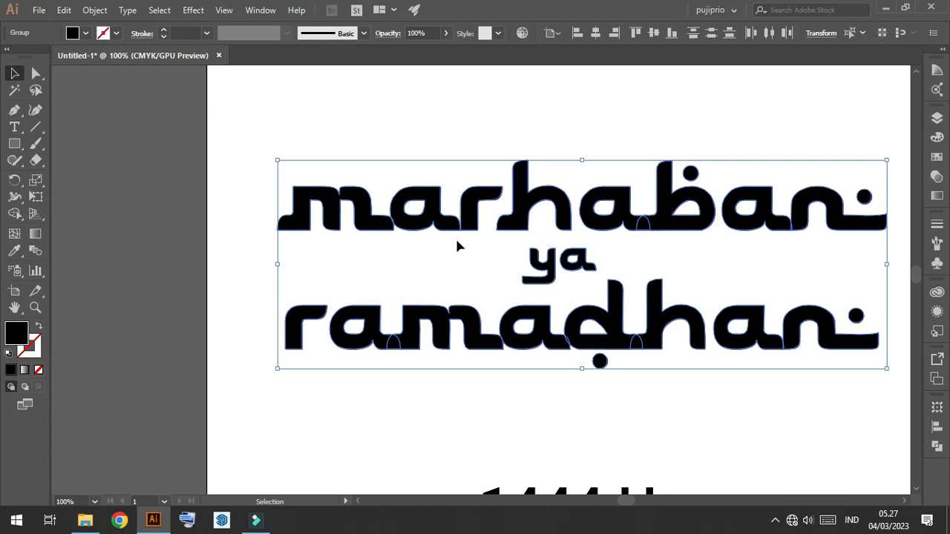
pyautogui.scroll(-1, 885, 280)
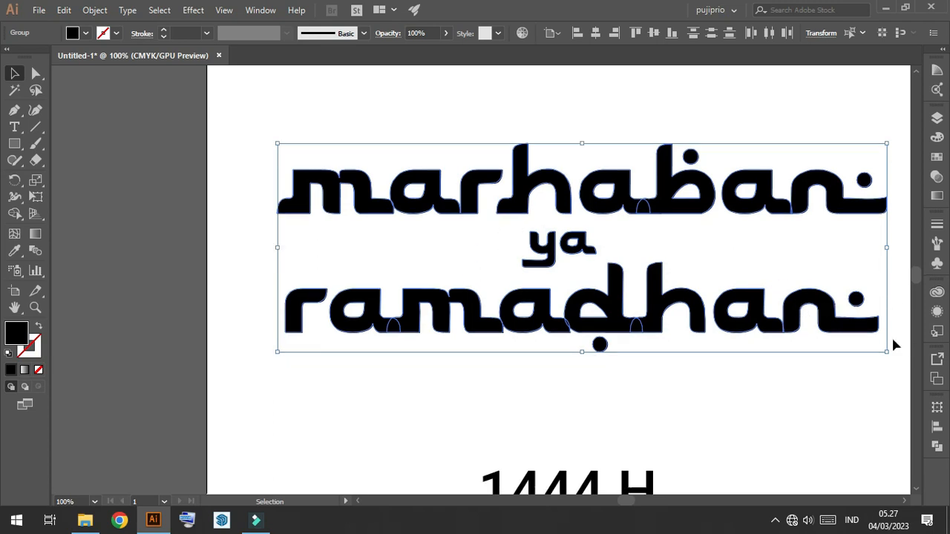
pyautogui.moveTo(889, 355); pyautogui.dragTo(829, 329)
pyautogui.scroll(-3, 66, 84)
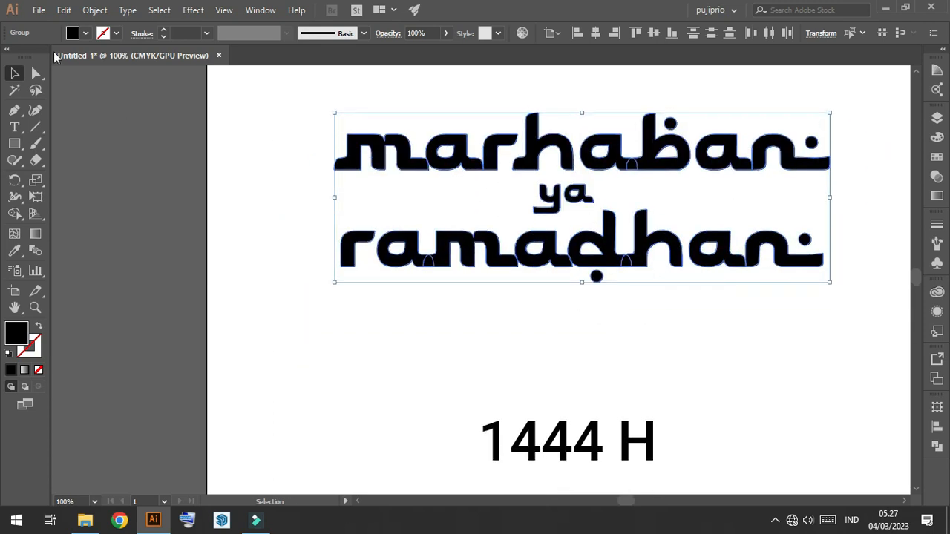
pyautogui.click(95, 10)
pyautogui.click(141, 43)
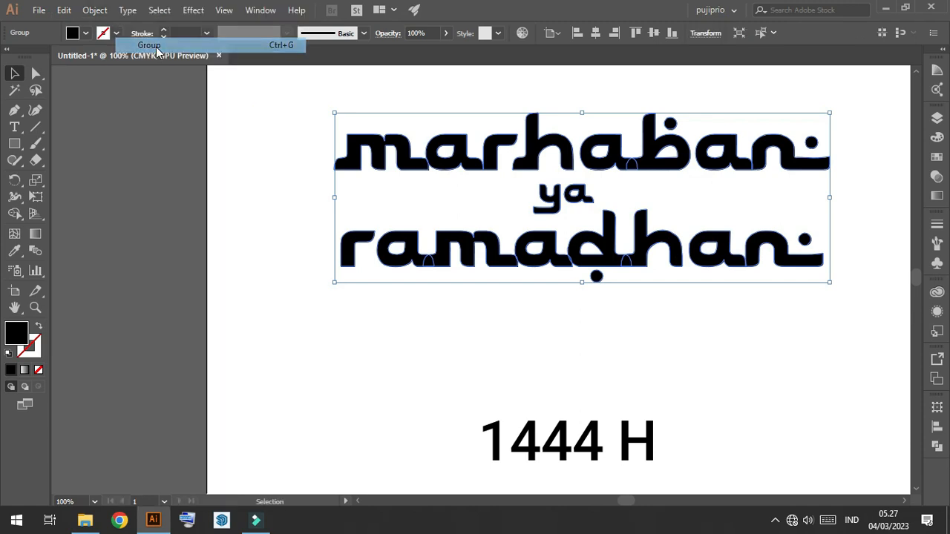
pyautogui.click(655, 343)
# - Move the grouped title down so it sits closer to the "1444 H" text
pyautogui.scroll(-3, 623, 237)
pyautogui.moveTo(619, 223); pyautogui.dragTo(627, 309)
pyautogui.click(696, 361)
pyautogui.scroll(-3, 705, 369)
pyautogui.scroll(2, 668, 360)
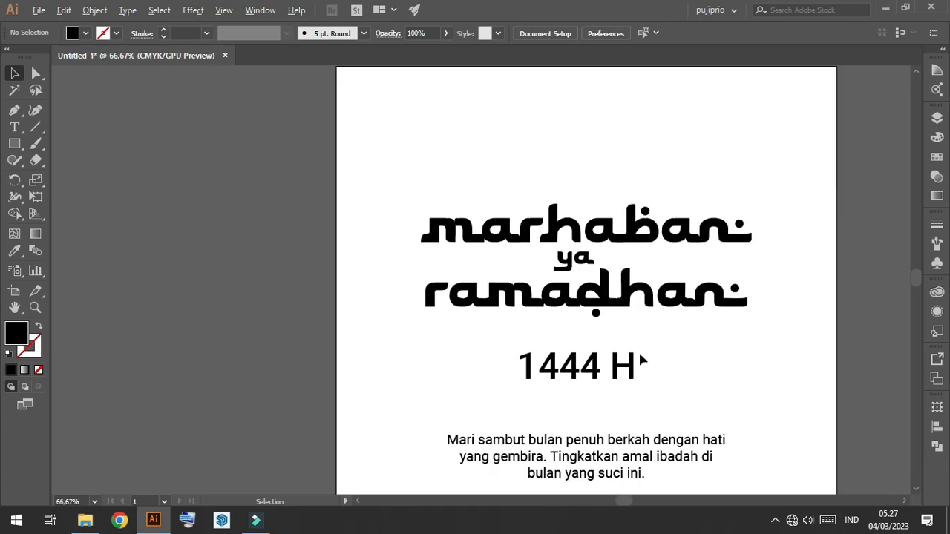
# - Move "1444 H" up closer beneath the title and set its character tracking to 200
pyautogui.moveTo(631, 361); pyautogui.dragTo(631, 347)
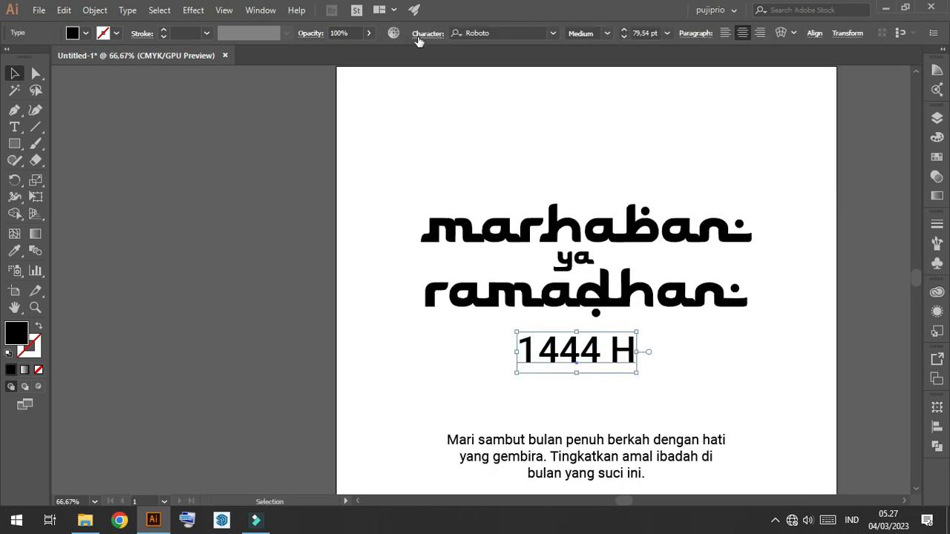
pyautogui.click(422, 35)
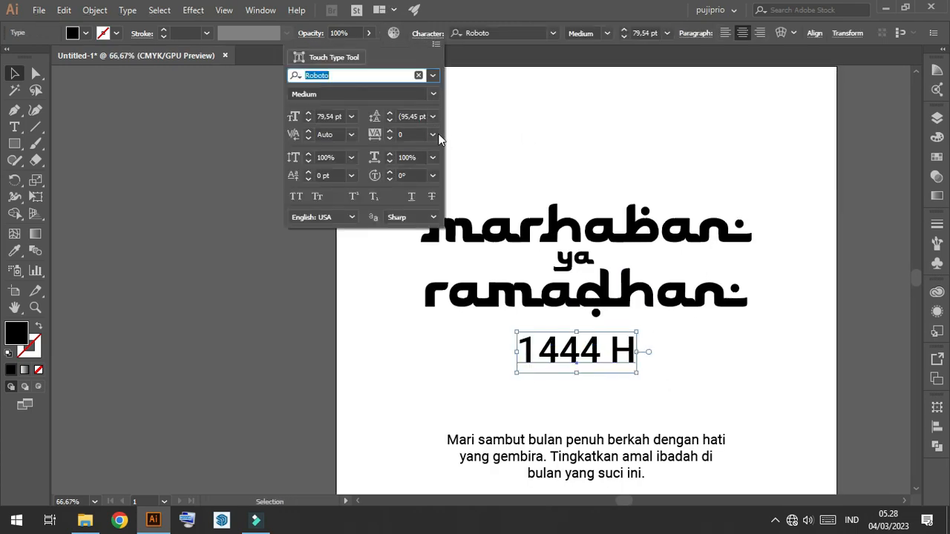
pyautogui.click(433, 135)
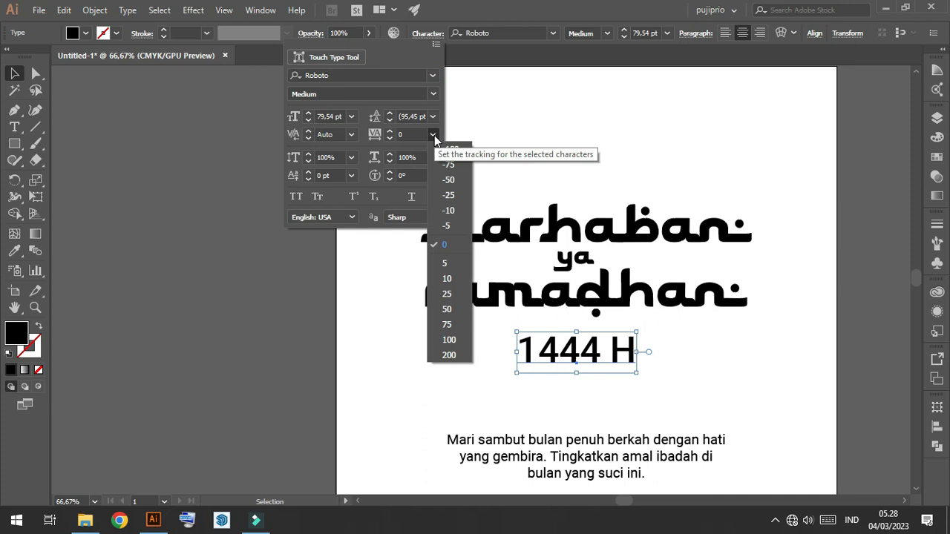
pyautogui.click(449, 356)
# - Reduce the font size of "1444 H"
pyautogui.click(611, 112)
pyautogui.scroll(-18, 651, 30)
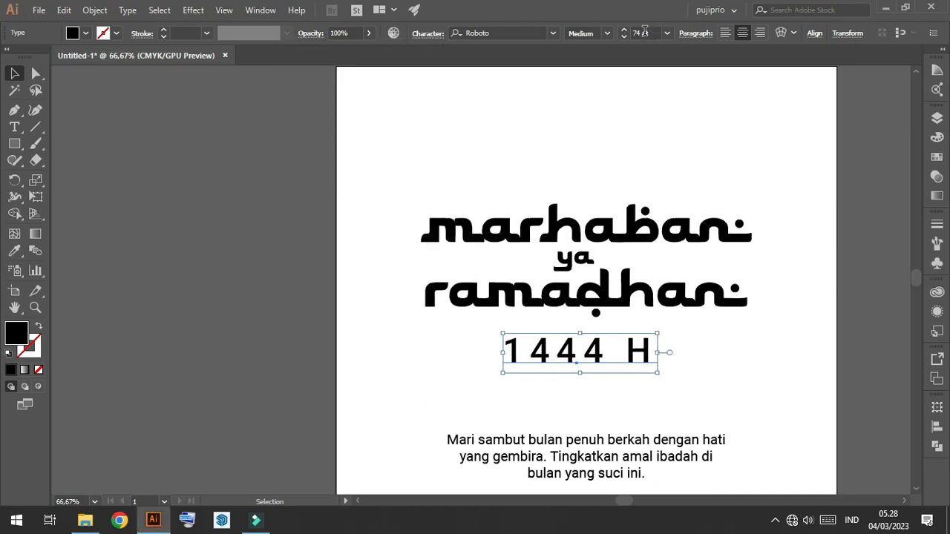
pyautogui.click(798, 320)
pyautogui.scroll(-3, 773, 302)
pyautogui.scroll(3, 675, 339)
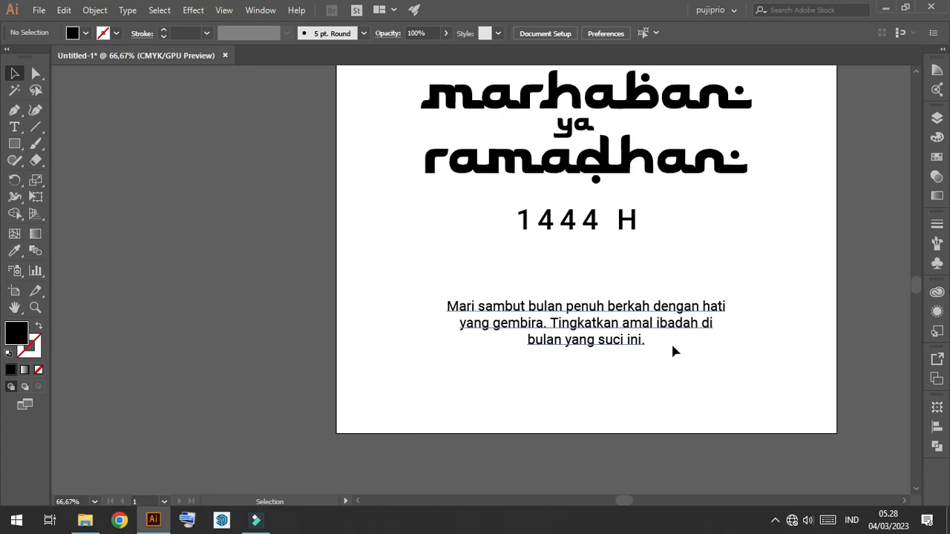
# - Move the title and "1444 H" down slightly, closer to the message paragraph
pyautogui.hotkey('ctrl', '-')
pyautogui.scroll(3, 664, 178)
pyautogui.scroll(-3, 678, 335)
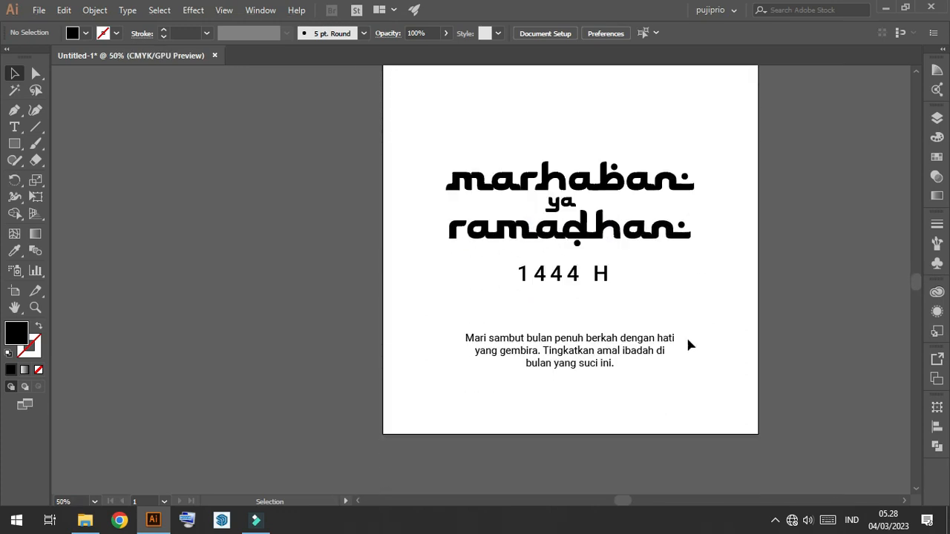
pyautogui.moveTo(586, 223); pyautogui.dragTo(587, 233)
pyautogui.click(727, 309)
pyautogui.scroll(2, 727, 309)
pyautogui.moveTo(356, 176); pyautogui.dragTo(357, 176)
pyautogui.moveTo(608, 259); pyautogui.dragTo(609, 253)
pyautogui.click(102, 96)
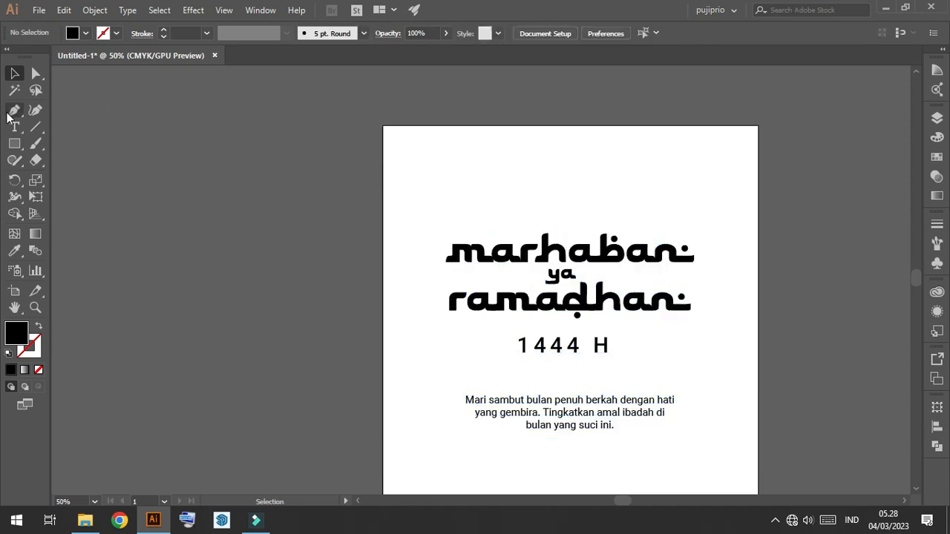
# - Draw a vertical line through the artboard's center, extending past both edges, with no fill and a 1 pt black stroke
pyautogui.click(35, 127)
pyautogui.scroll(-1, 426, 112)
pyautogui.moveTo(523, 88); pyautogui.dragTo(511, 403)
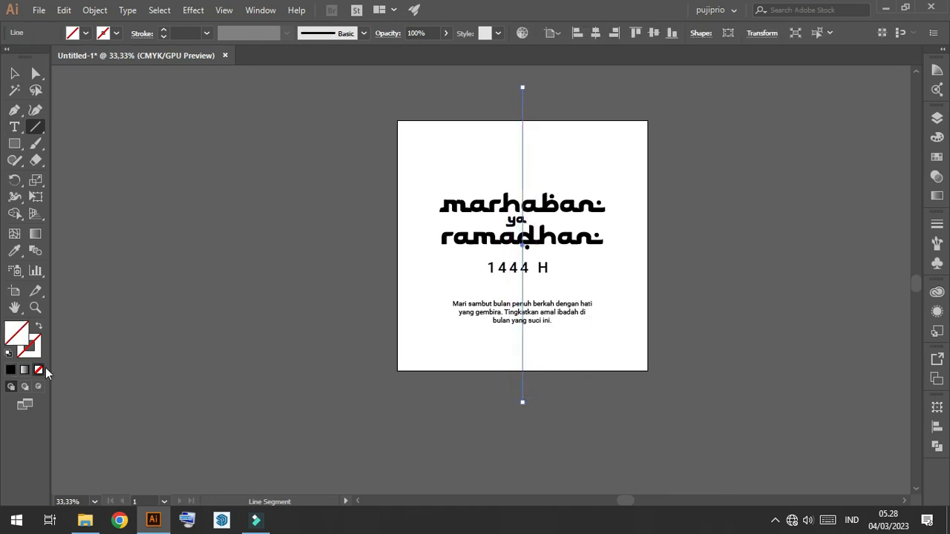
pyautogui.click(8, 353)
pyautogui.click(39, 370)
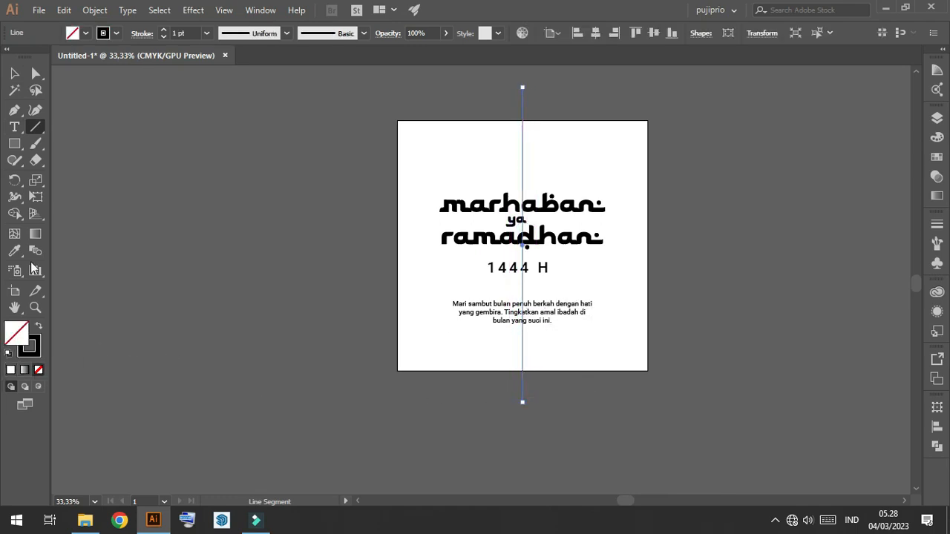
pyautogui.click(16, 74)
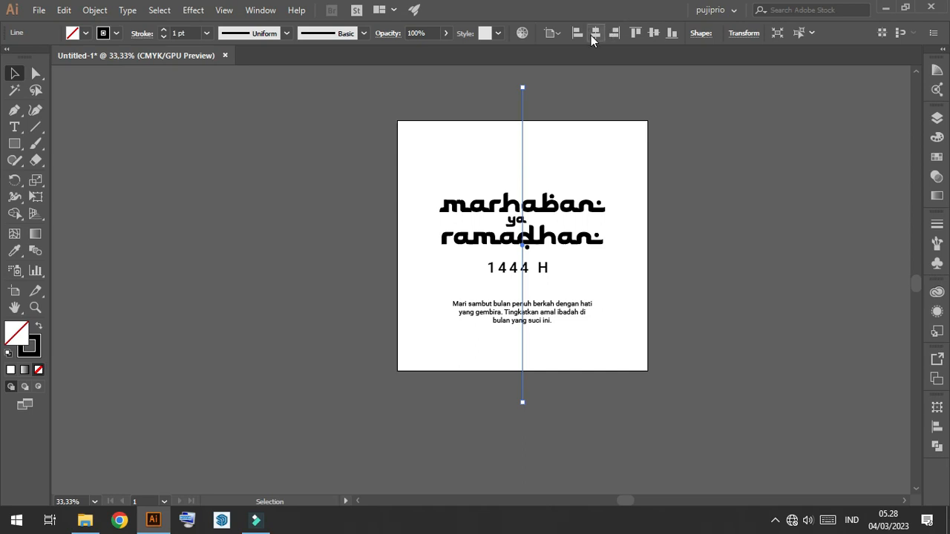
pyautogui.click(733, 142)
# - With the Pen tool, start a curve at the artboard's left edge, rising to a pointed corner and dipping into a smooth valley
pyautogui.scroll(2, 438, 133)
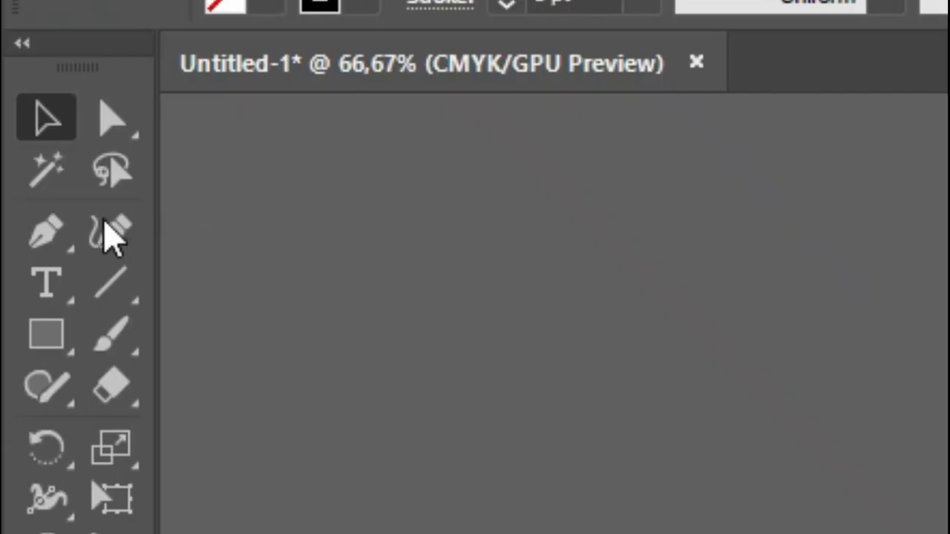
pyautogui.click(14, 110)
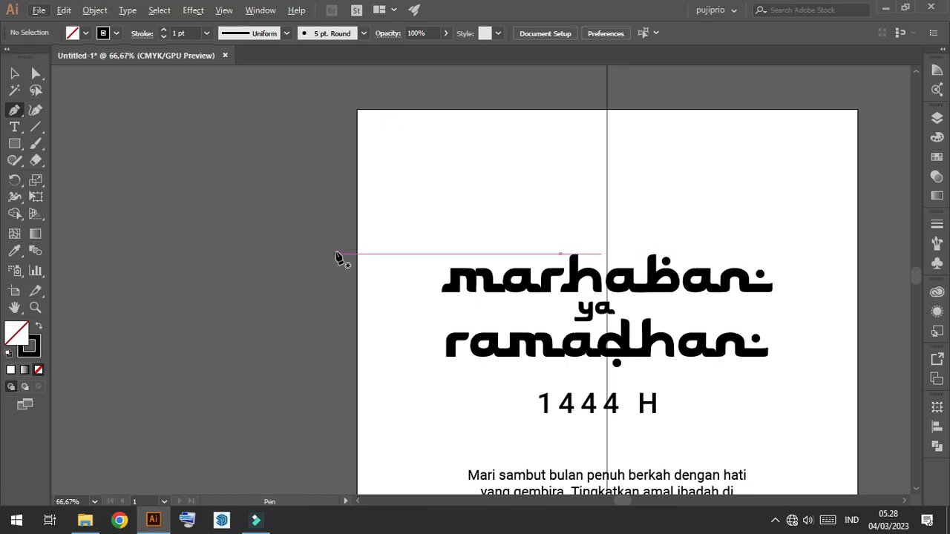
pyautogui.click(358, 241)
pyautogui.scroll(2, 403, 221)
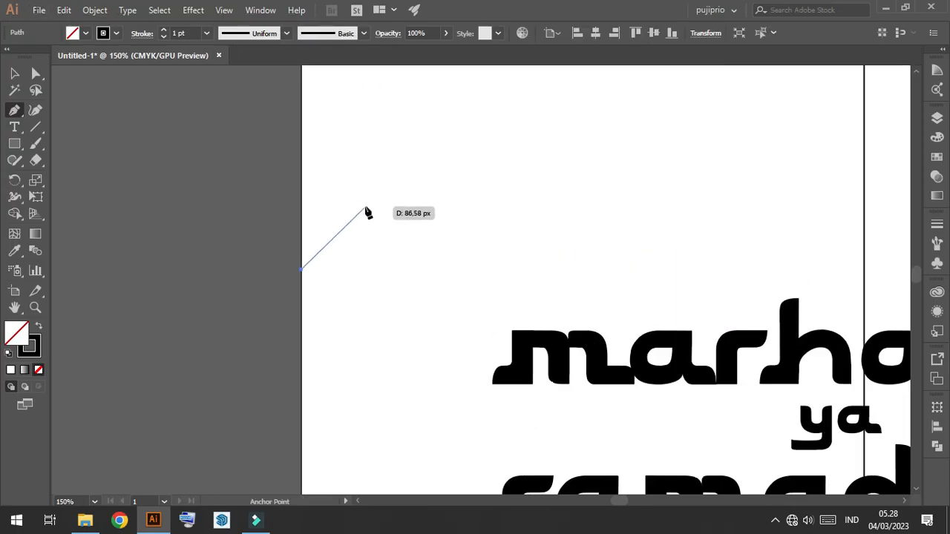
pyautogui.moveTo(362, 212); pyautogui.dragTo(420, 208)
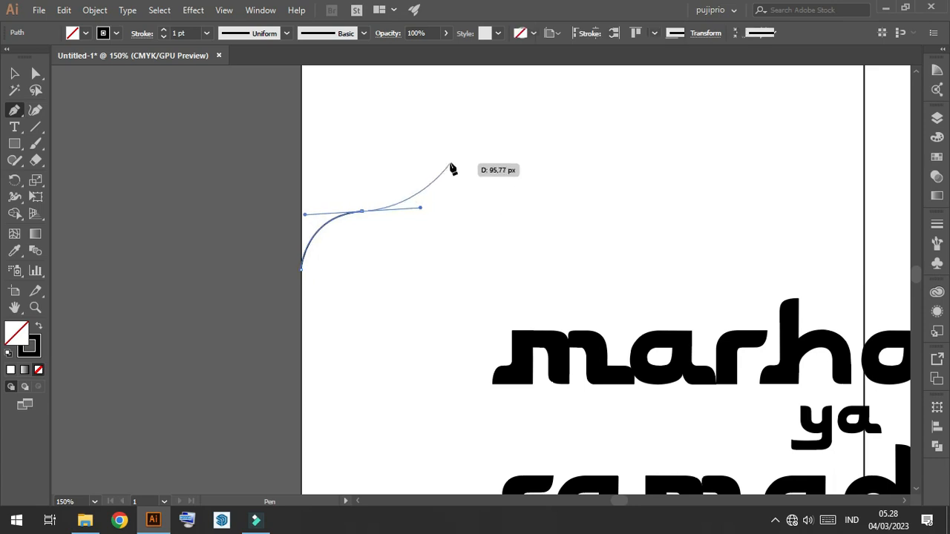
pyautogui.click(449, 163)
pyautogui.moveTo(537, 199); pyautogui.dragTo(576, 198)
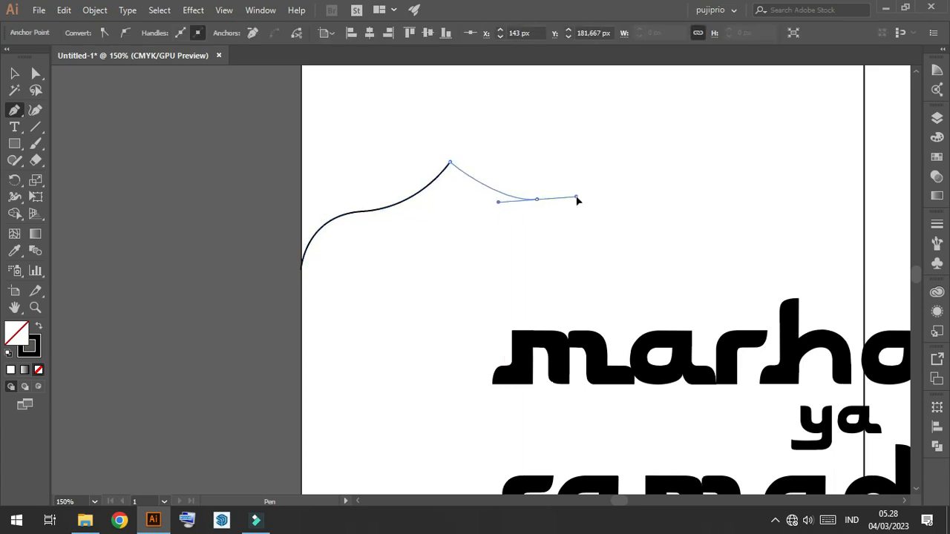
# - Continue the curve upward through a corner point and a smooth bend, ending on the vertical center line
pyautogui.moveTo(634, 172); pyautogui.dragTo(410, 286)
pyautogui.moveTo(430, 245); pyautogui.dragTo(509, 248)
pyautogui.click(432, 246)
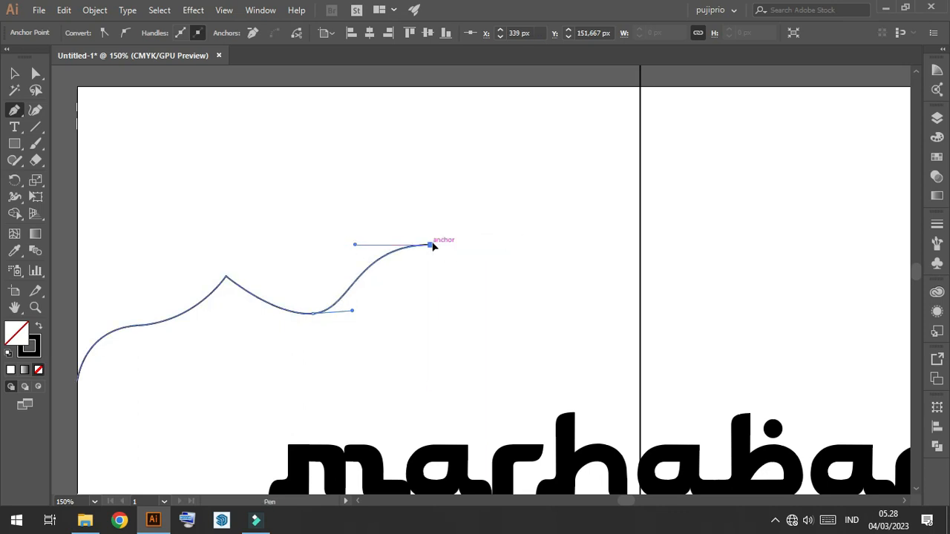
pyautogui.scroll(2, 434, 247)
pyautogui.moveTo(550, 241); pyautogui.dragTo(631, 241)
pyautogui.click(640, 214)
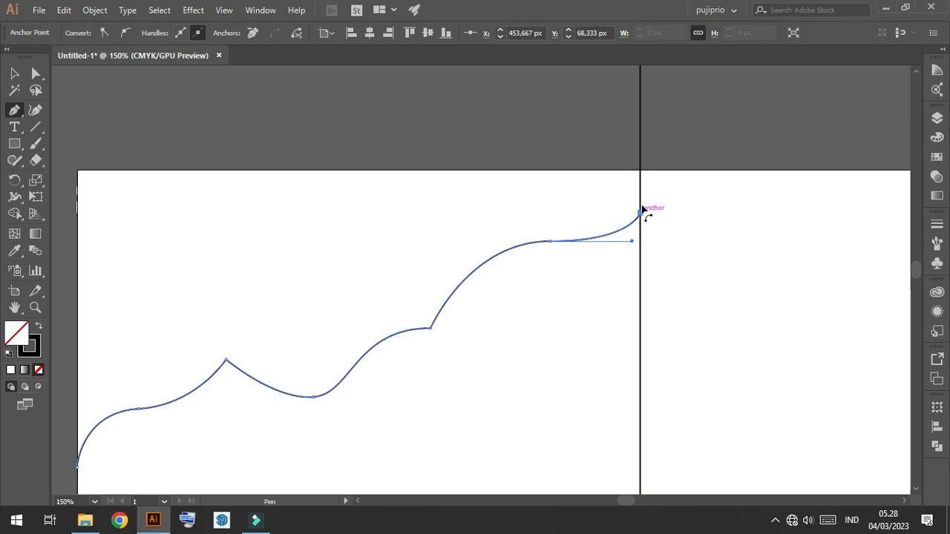
# - Close the path along the artboard's upper and left edges and give the shape a black fill with no stroke
pyautogui.scroll(-2, 642, 207)
pyautogui.scroll(2, 648, 206)
pyautogui.click(636, 173)
pyautogui.scroll(-1, 704, 183)
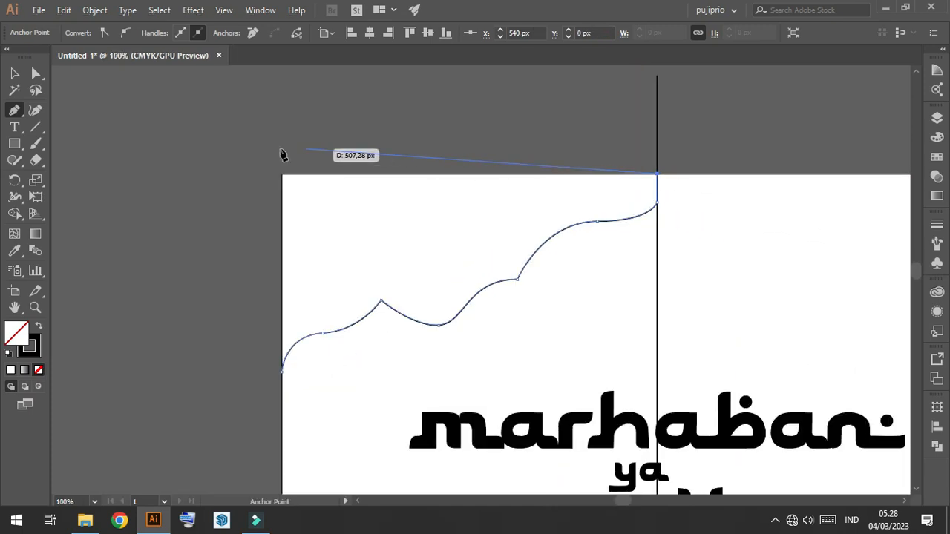
pyautogui.click(282, 174)
pyautogui.scroll(-1, 283, 223)
pyautogui.click(282, 322)
pyautogui.press('v')
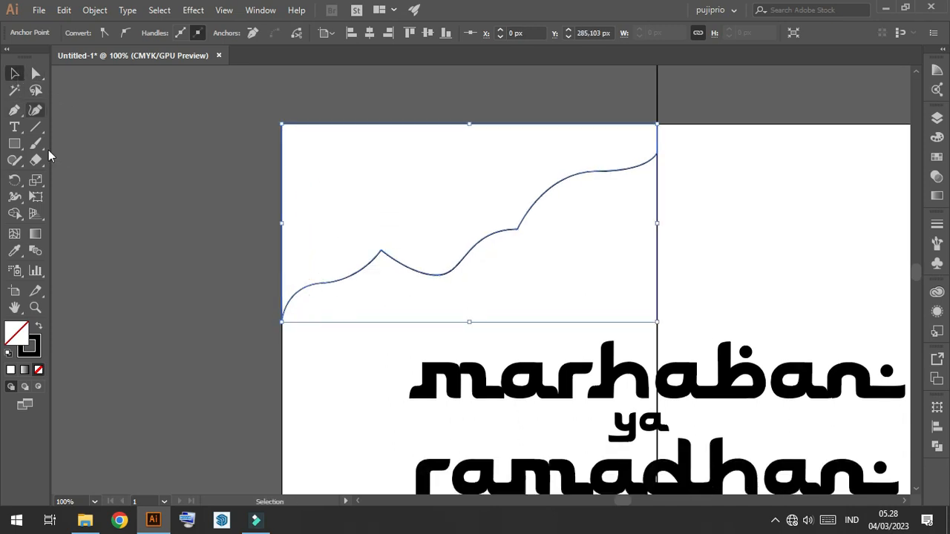
pyautogui.hotkey('shift', 'x')
pyautogui.click(134, 287)
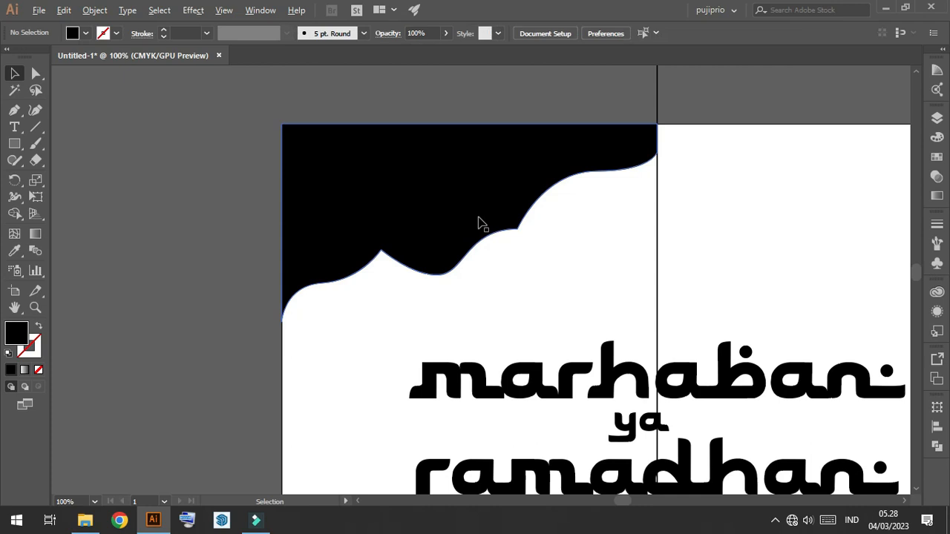
# - Delete the vertical center line
pyautogui.scroll(-2, 479, 223)
pyautogui.scroll(1, 605, 202)
pyautogui.moveTo(600, 125); pyautogui.dragTo(524, 95)
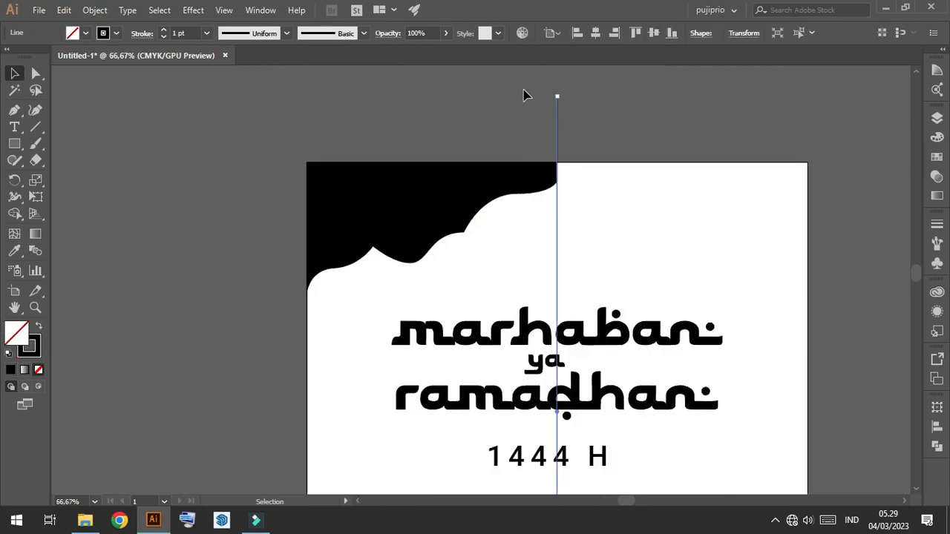
pyautogui.press('Delete')
# - Create a copy of the black shape reflected across the vertical axis and place it against the artboard's right edge
pyautogui.click(460, 209)
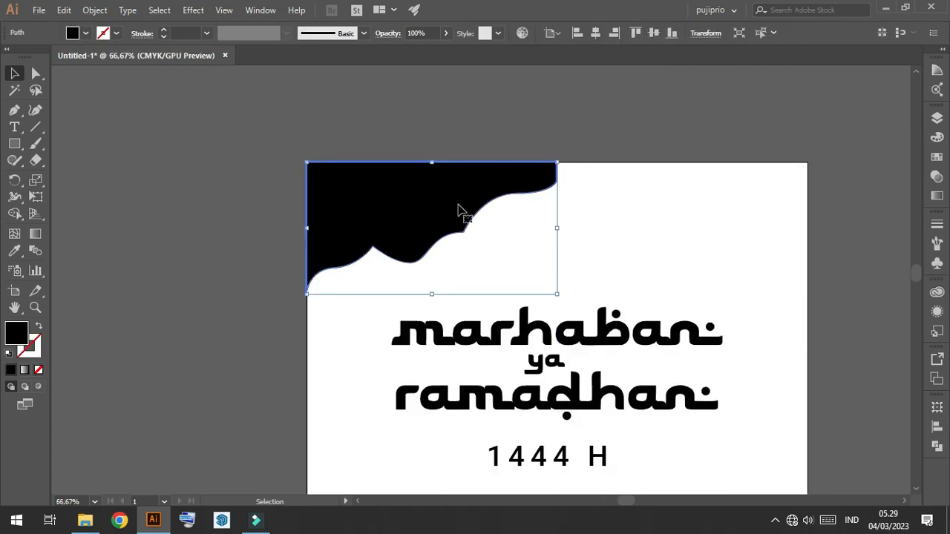
pyautogui.rightClick(384, 195)
pyautogui.moveTo(423, 396)
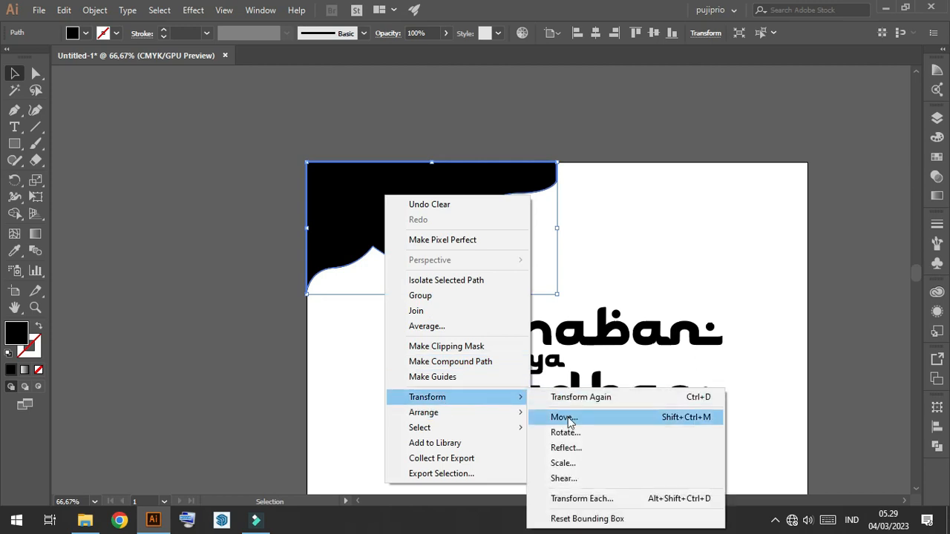
pyautogui.click(576, 447)
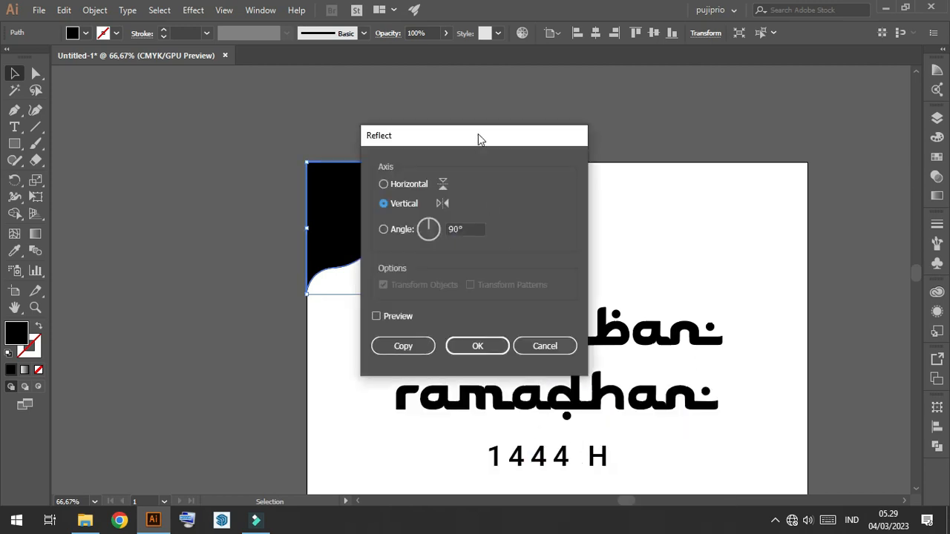
pyautogui.moveTo(478, 135); pyautogui.dragTo(696, 108)
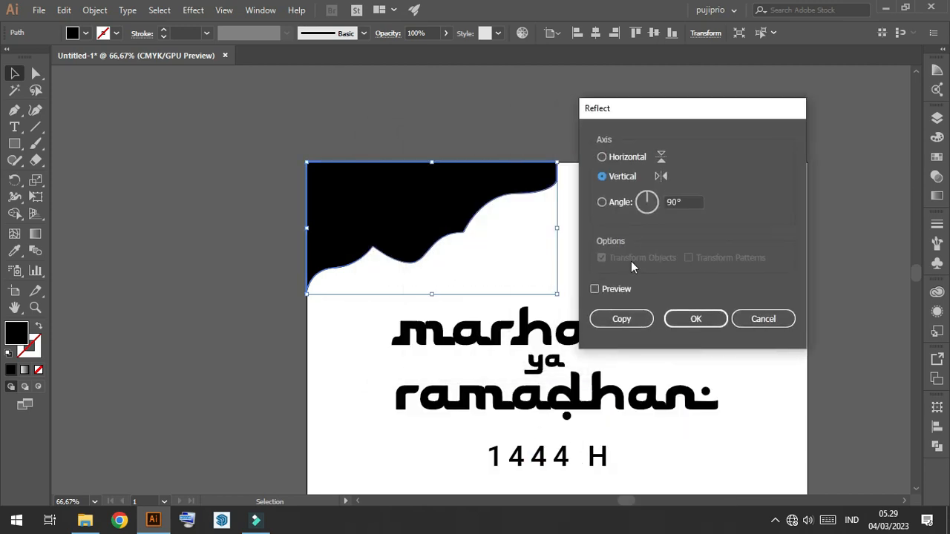
pyautogui.click(622, 319)
pyautogui.moveTo(485, 250); pyautogui.dragTo(686, 236)
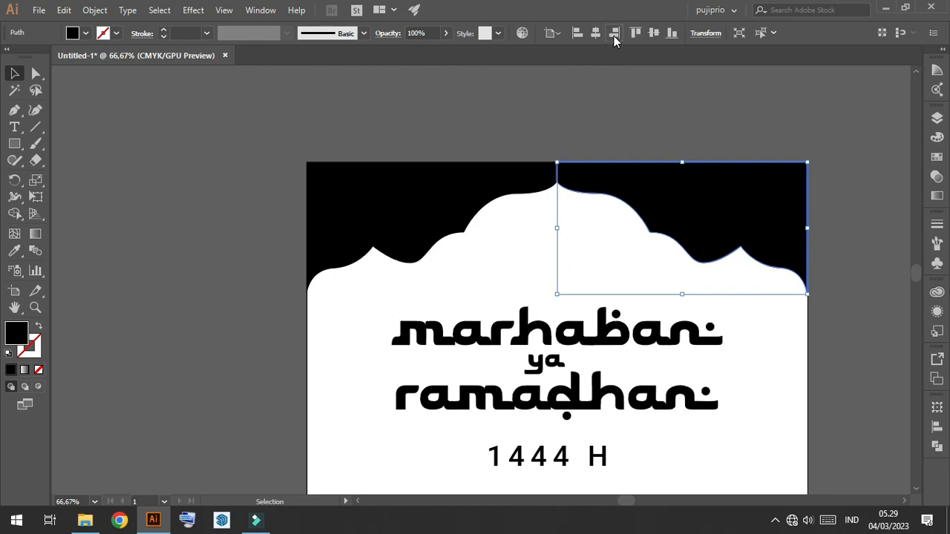
pyautogui.click(613, 117)
# - Select both black halves and stretch them slightly taller from their lower edge
pyautogui.scroll(-1, 498, 111)
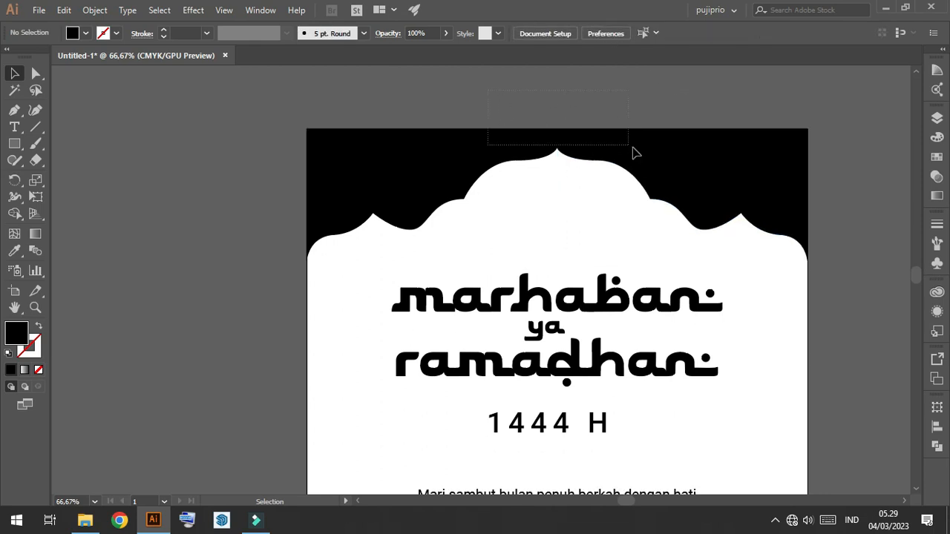
pyautogui.moveTo(635, 152); pyautogui.dragTo(635, 153)
pyautogui.scroll(-2, 614, 196)
pyautogui.moveTo(561, 194)
pyautogui.mouseDown()
pyautogui.moveTo(531, 217)
pyautogui.moveTo(533, 256)
pyautogui.moveTo(566, 231)
pyautogui.moveTo(564, 213)
pyautogui.mouseUp()
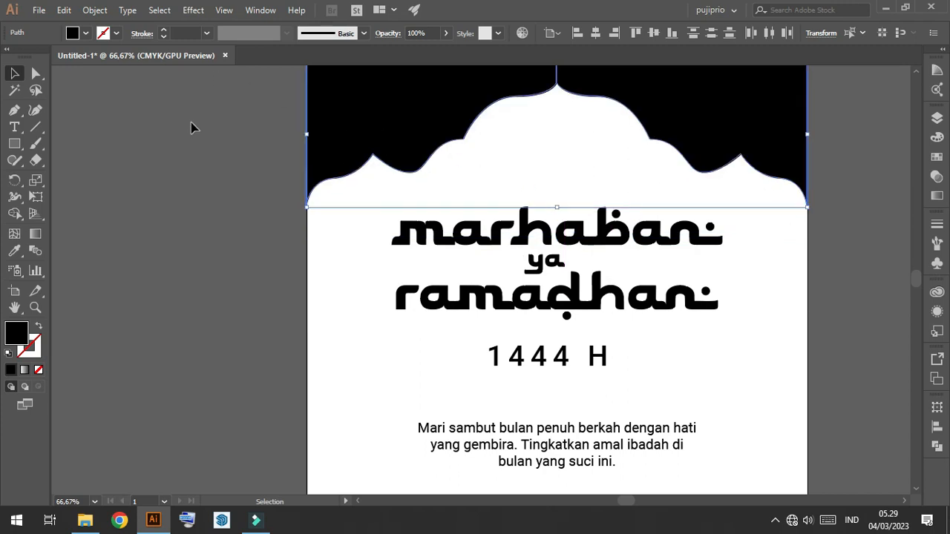
# - Merge the two black halves into a single arch shape with the Shape Builder tool
pyautogui.scroll(3, 334, 148)
pyautogui.click(14, 214)
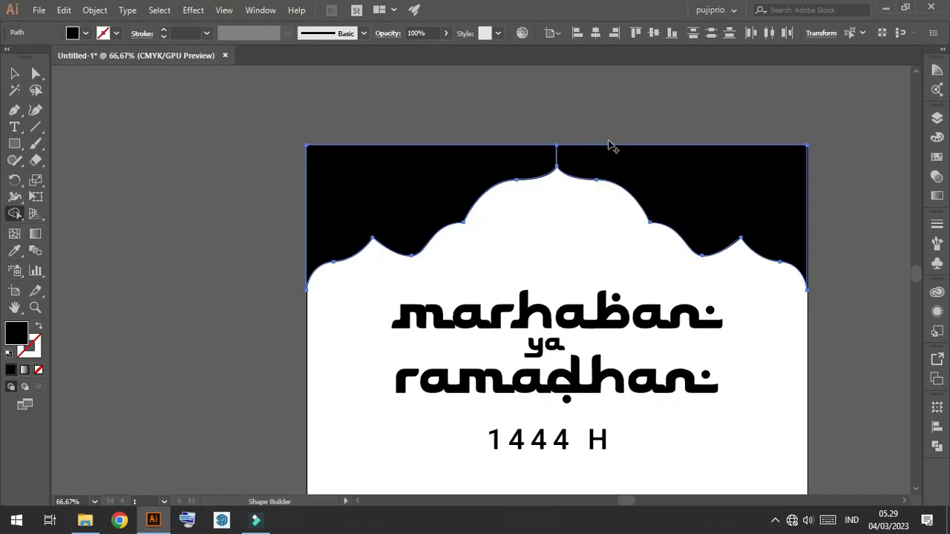
pyautogui.moveTo(592, 159); pyautogui.dragTo(496, 165)
pyautogui.click(14, 73)
pyautogui.click(621, 111)
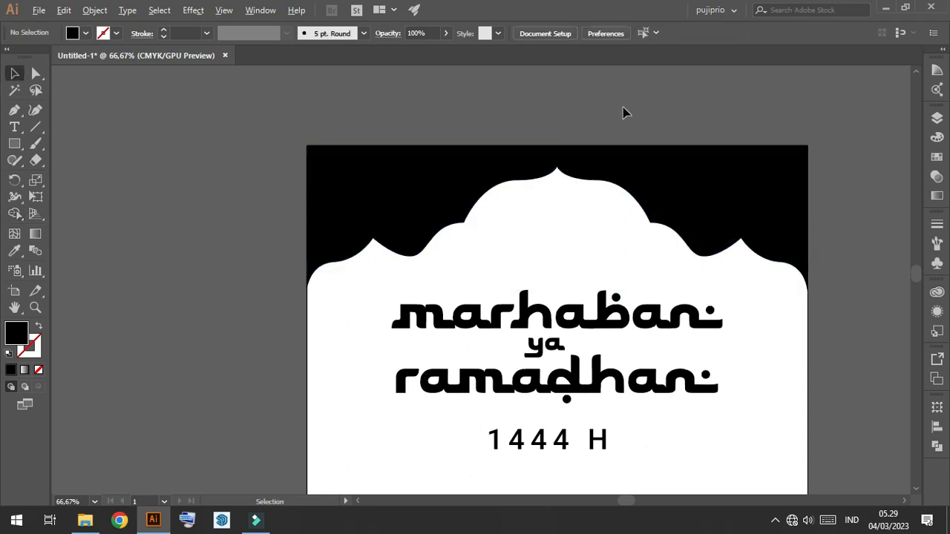
# - Reduce the height of the merged black arch by raising its lower edge
pyautogui.scroll(-2, 627, 110)
pyautogui.scroll(1, 659, 141)
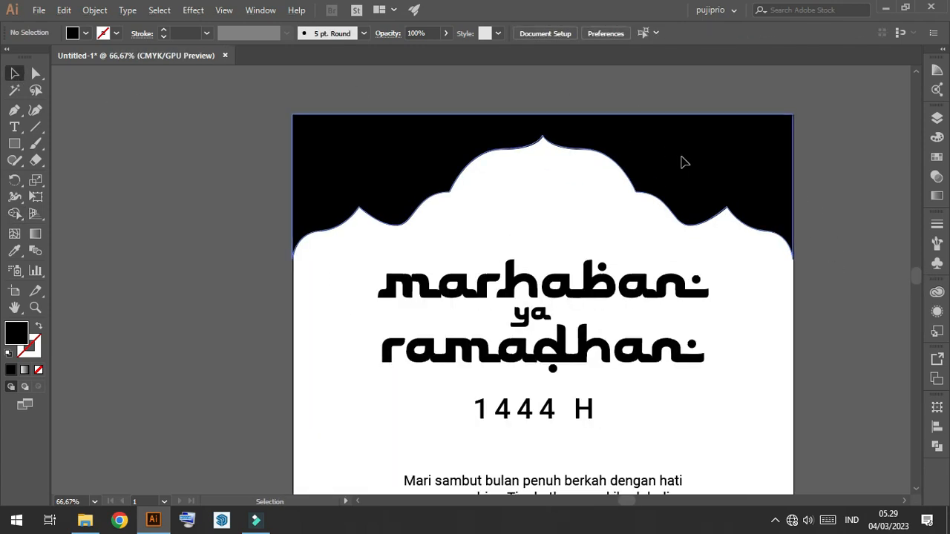
pyautogui.click(684, 161)
pyautogui.moveTo(544, 262); pyautogui.dragTo(542, 234)
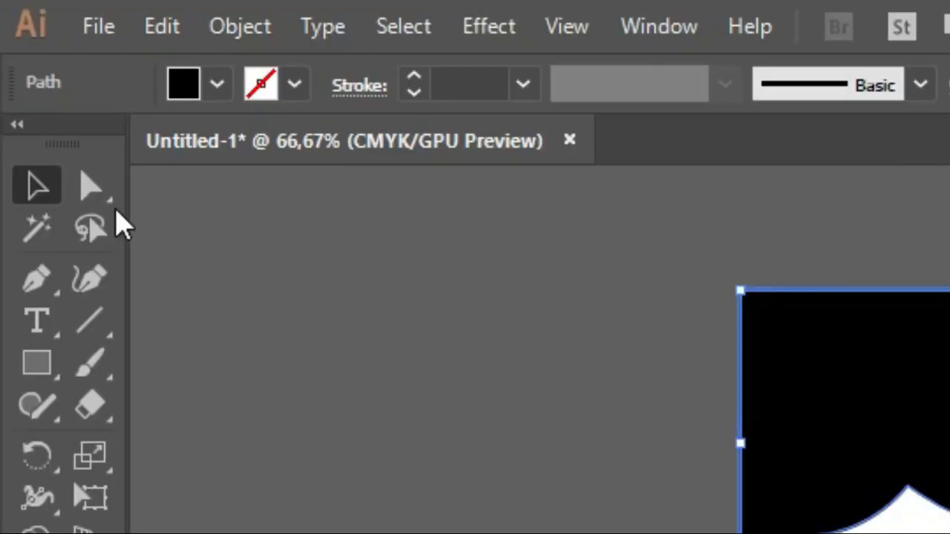
# - Raise the central peak anchor of the black arch's inner edge to make a taller, sharper point
pyautogui.click(93, 193)
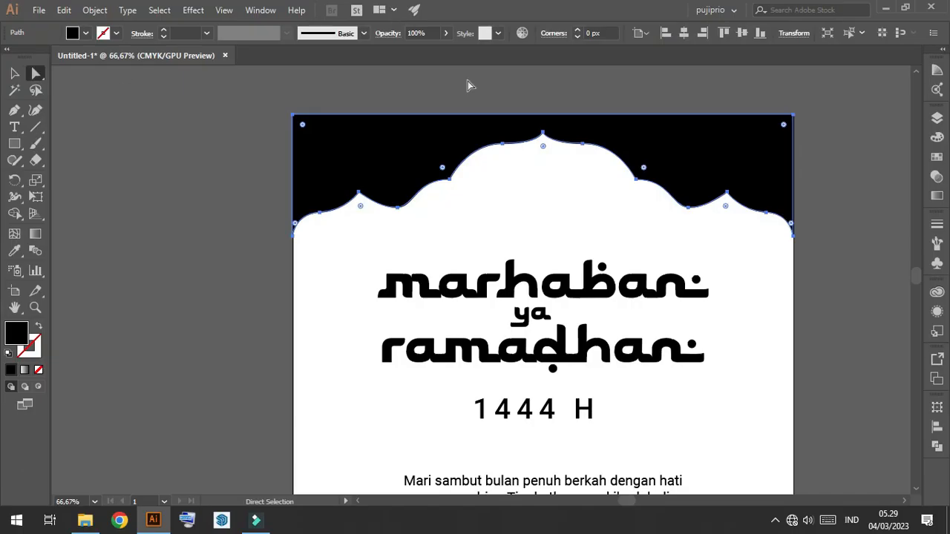
pyautogui.scroll(3, 528, 94)
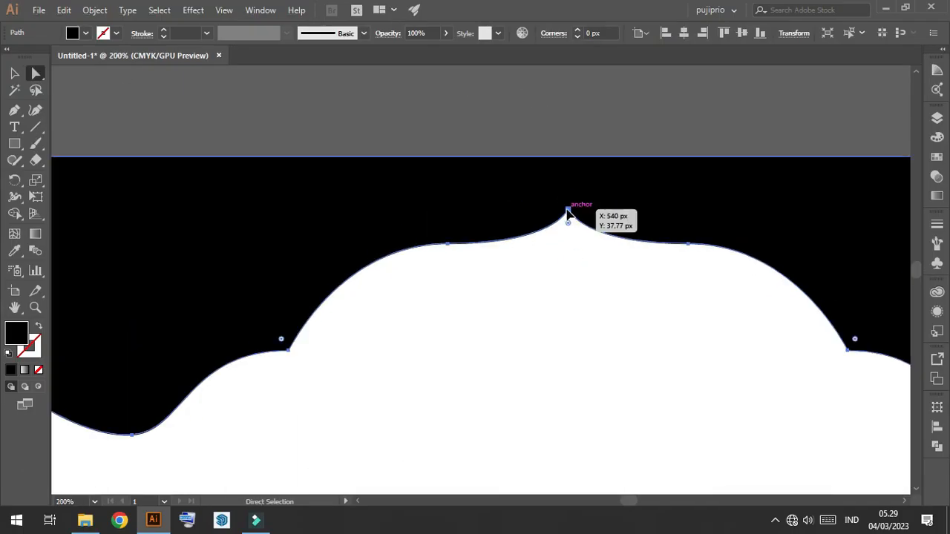
pyautogui.click(567, 213)
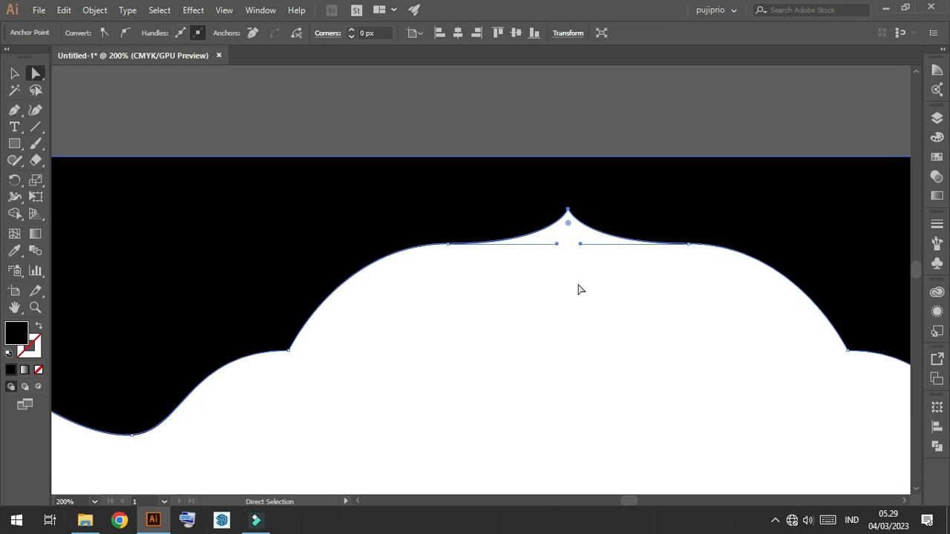
pyautogui.moveTo(569, 214); pyautogui.dragTo(569, 179)
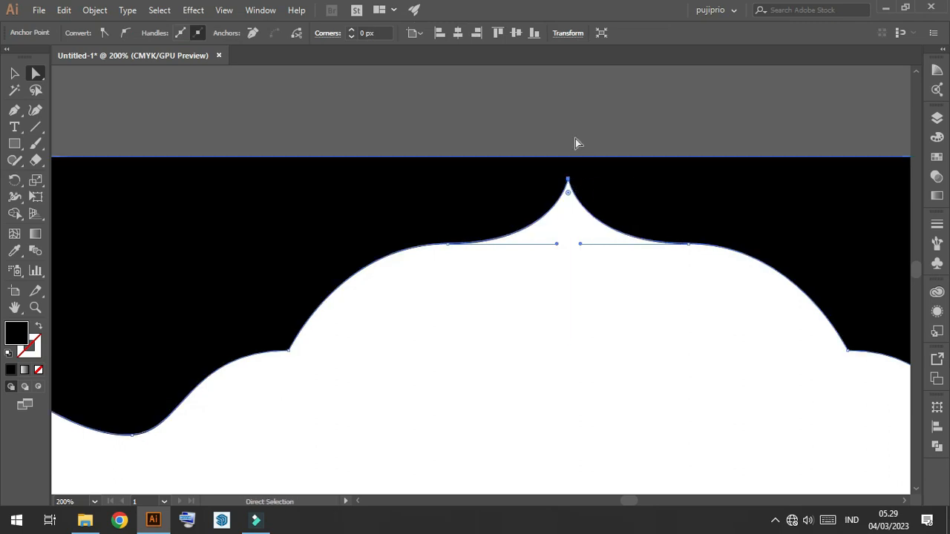
pyautogui.scroll(-3, 576, 137)
# - Move the arch's scalloped edge lower and extend its top edge back up to the artboard's upper edge
pyautogui.moveTo(717, 185); pyautogui.dragTo(711, 216)
pyautogui.moveTo(605, 205); pyautogui.dragTo(607, 135)
pyautogui.click(622, 113)
pyautogui.scroll(-2, 621, 111)
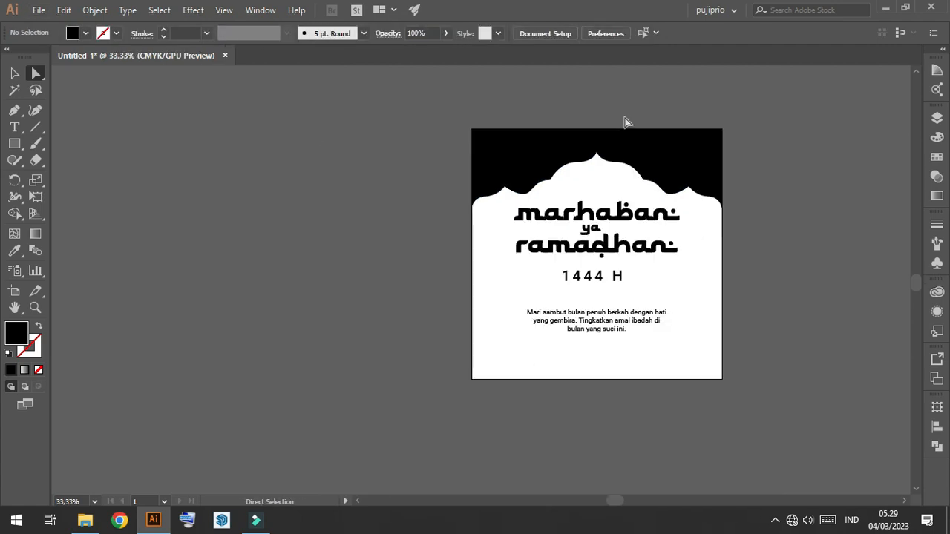
# - Move the "marhaban ya ramadhan" title and the "1444 H" line together slightly lower, closer to the message paragraph
pyautogui.scroll(2, 660, 163)
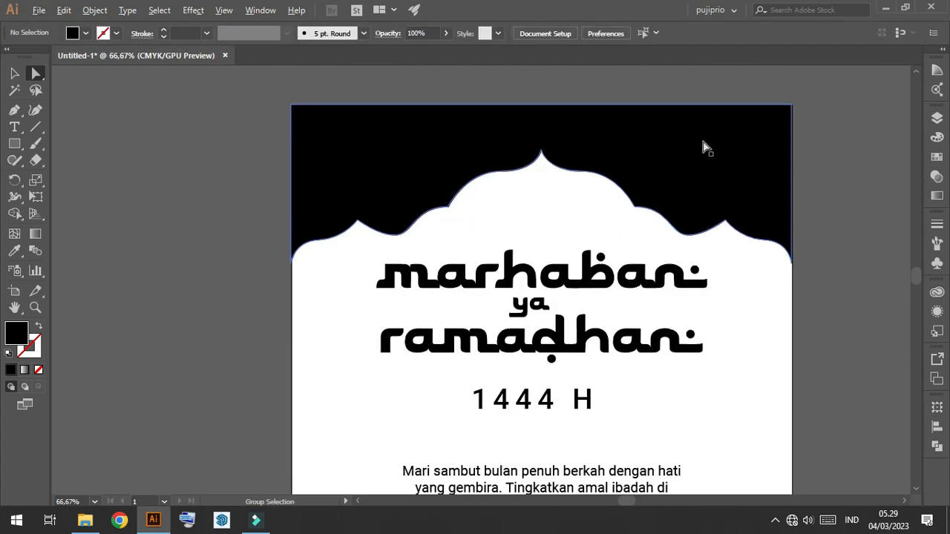
pyautogui.click(16, 74)
pyautogui.click(674, 206)
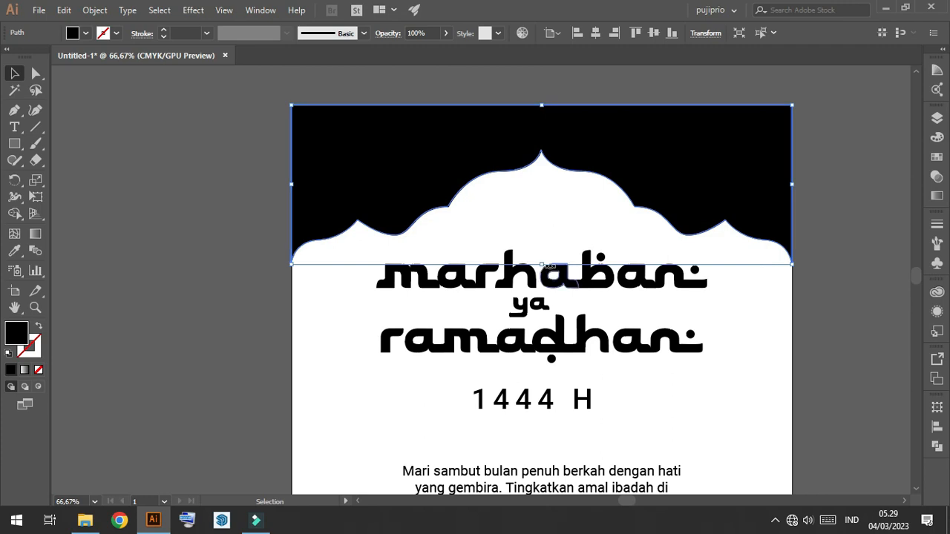
pyautogui.scroll(-3, 572, 282)
pyautogui.moveTo(651, 297); pyautogui.dragTo(500, 205)
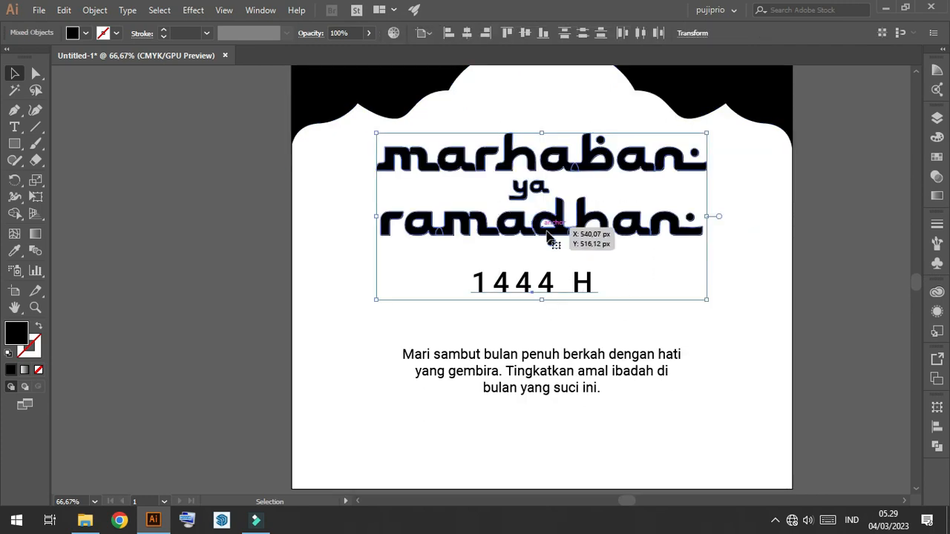
pyautogui.moveTo(557, 225); pyautogui.dragTo(556, 244)
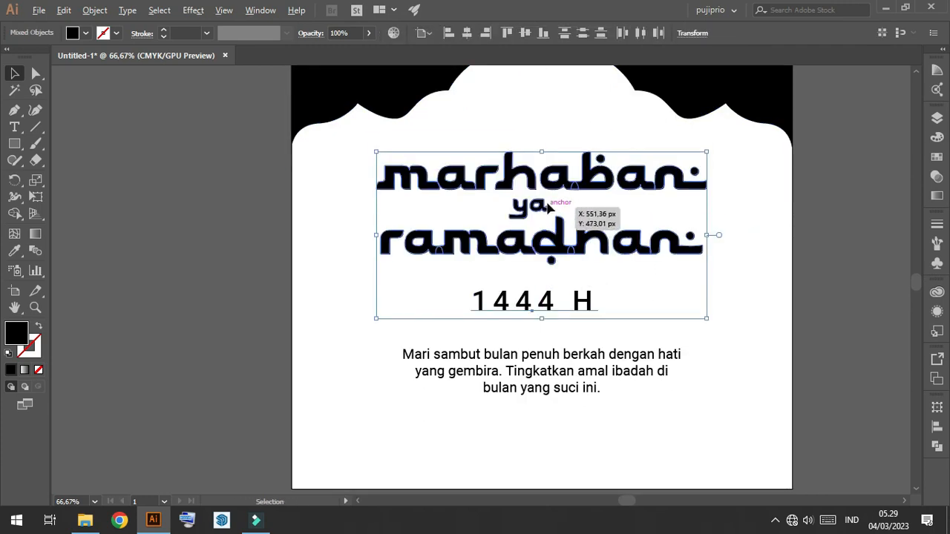
pyautogui.scroll(-1, 550, 208)
pyautogui.click(742, 244)
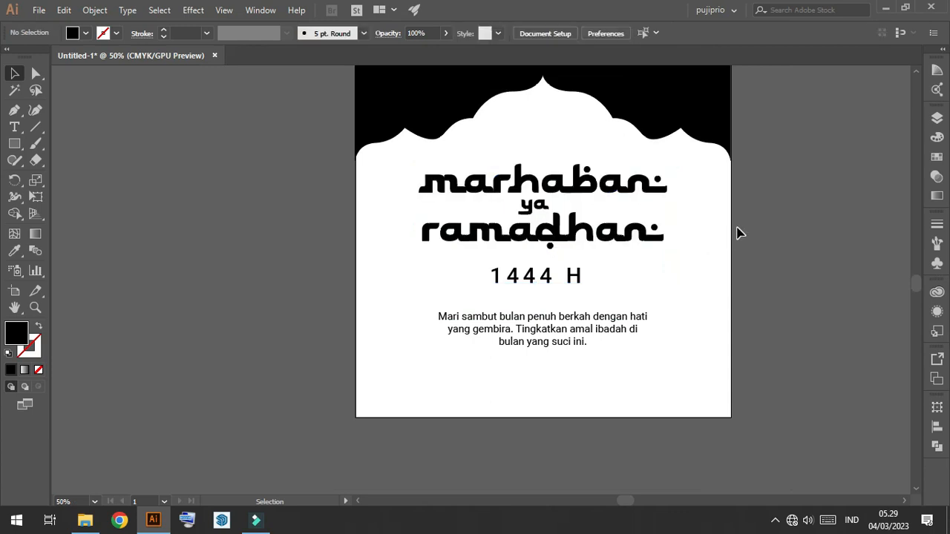
# - Replace the arch's black fill with a linear white-to-black gradient
pyautogui.scroll(2, 710, 132)
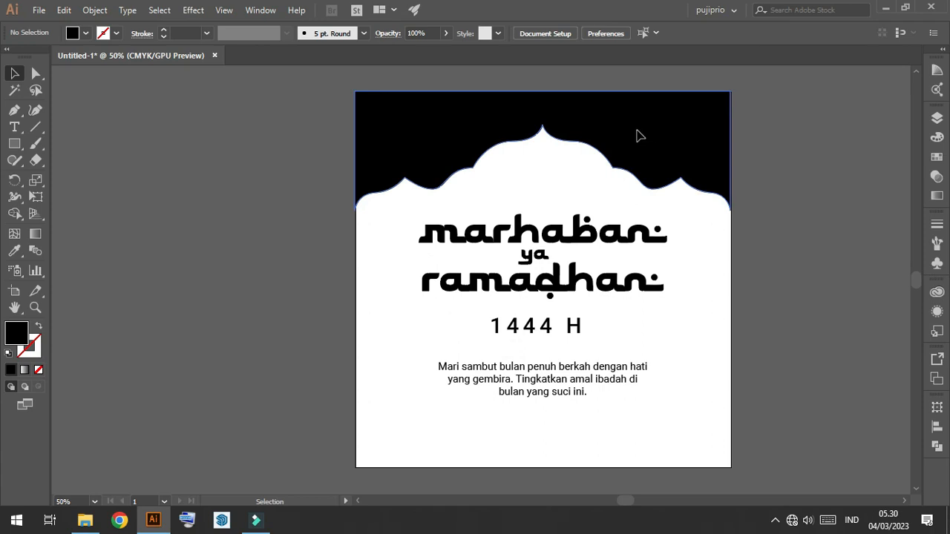
pyautogui.click(640, 137)
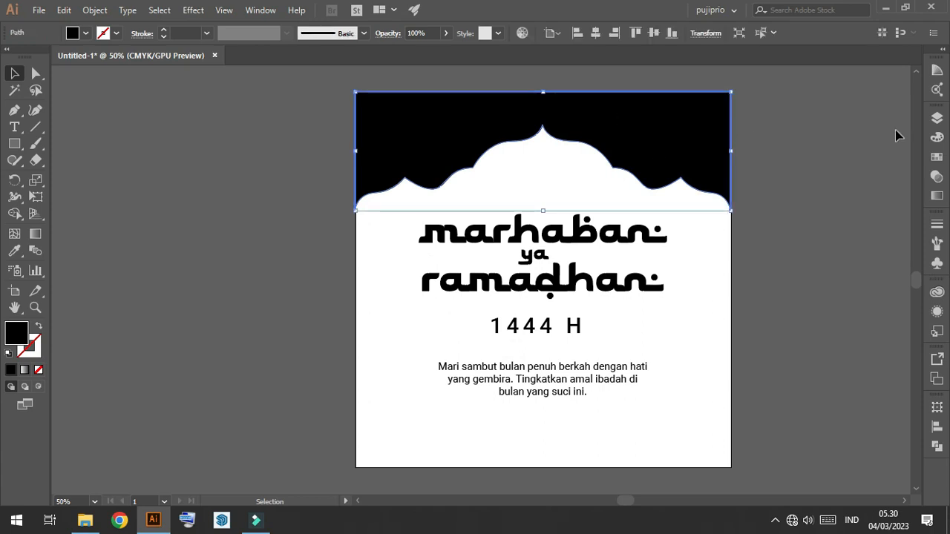
pyautogui.click(936, 196)
pyautogui.click(771, 138)
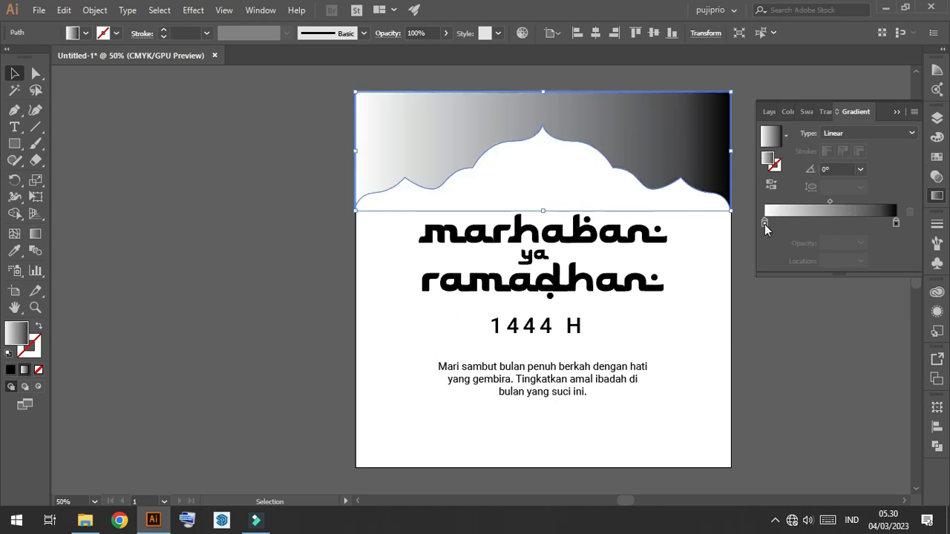
# - Recolor the arch's gradient to run from medium blue at the start stop to dark navy at the end stop
pyautogui.doubleClick(765, 221)
pyautogui.click(716, 297)
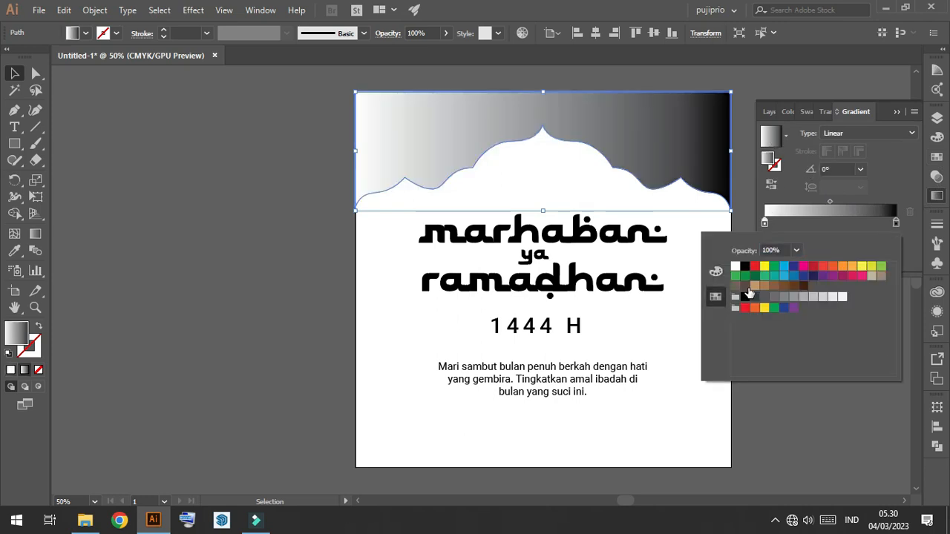
pyautogui.click(794, 275)
pyautogui.doubleClick(895, 222)
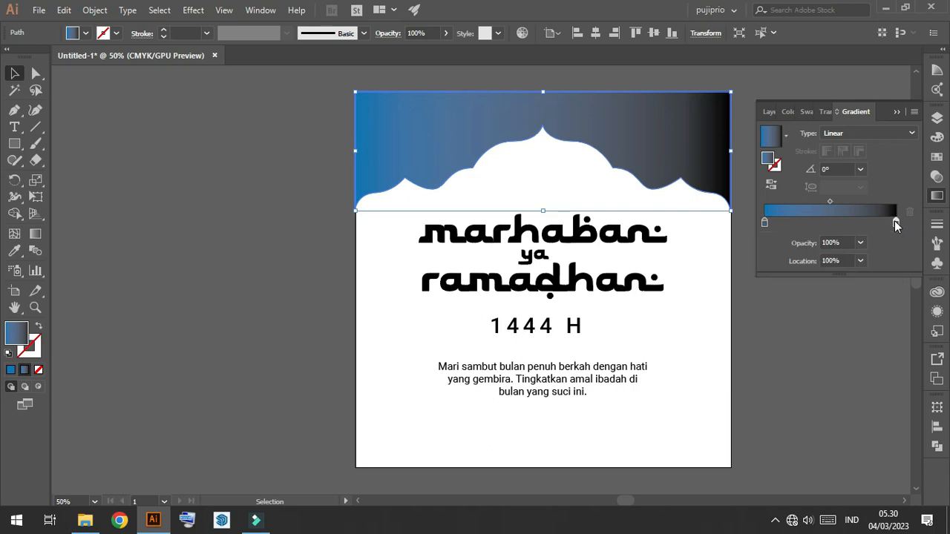
pyautogui.click(813, 278)
# - Redirect the arch's gradient vertically at -90°, starting above the artboard and ending just below the arch
pyautogui.click(623, 150)
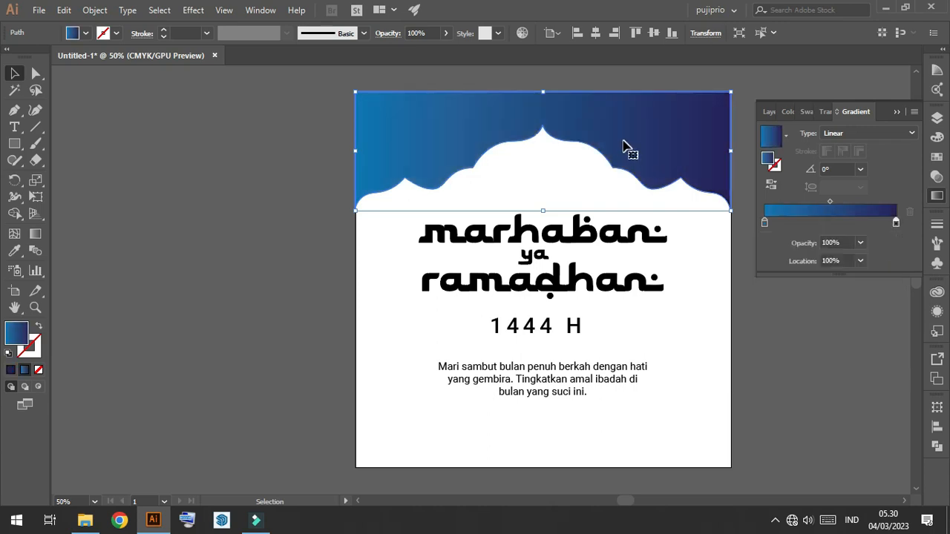
pyautogui.click(35, 234)
pyautogui.moveTo(543, 86); pyautogui.dragTo(581, 184)
pyautogui.scroll(5, 587, 201)
pyautogui.moveTo(587, 105); pyautogui.dragTo(579, 310)
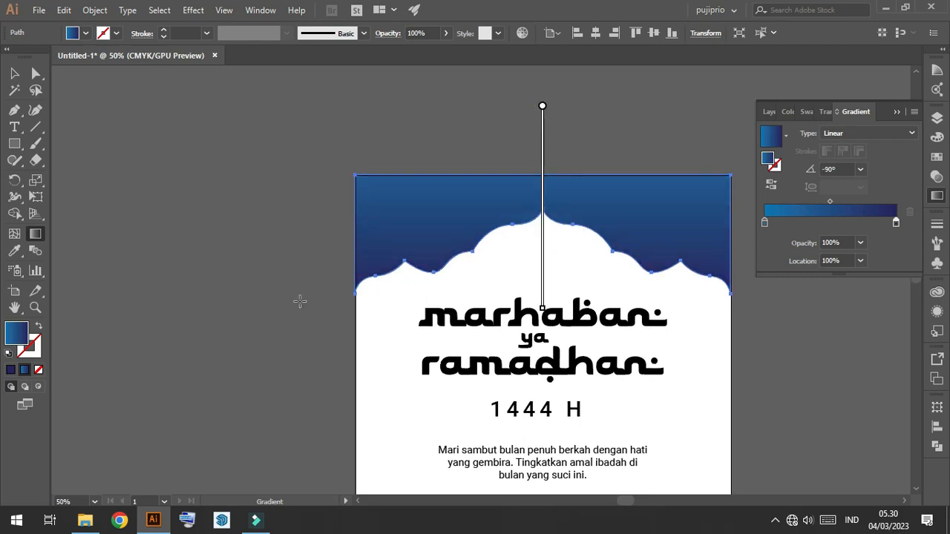
# - Place a copy of the blue gradient arch slightly below the original
pyautogui.click(15, 74)
pyautogui.click(670, 127)
pyautogui.scroll(-6, 669, 131)
pyautogui.moveTo(670, 134); pyautogui.dragTo(668, 147)
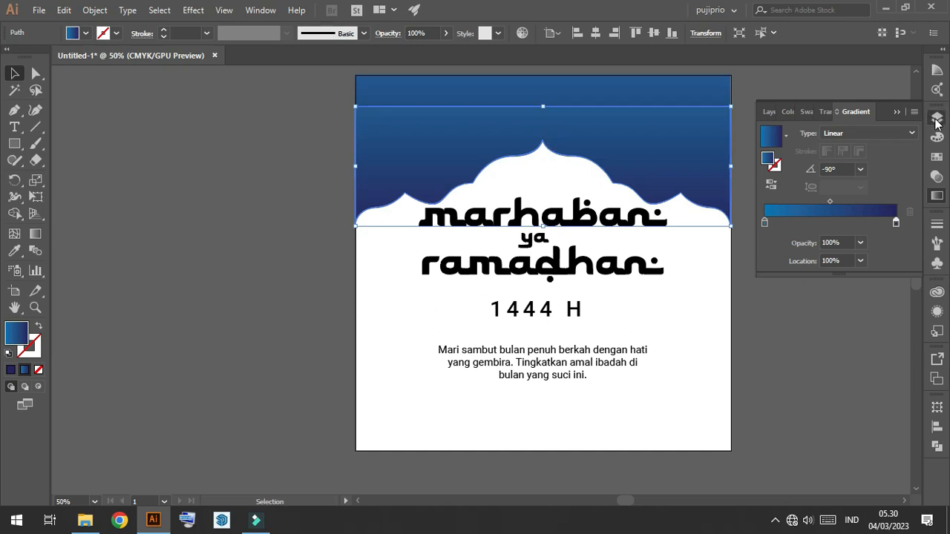
# - Reorder the layer contents so the lower arch copy sits directly behind the original arch
pyautogui.click(937, 119)
pyautogui.click(800, 133)
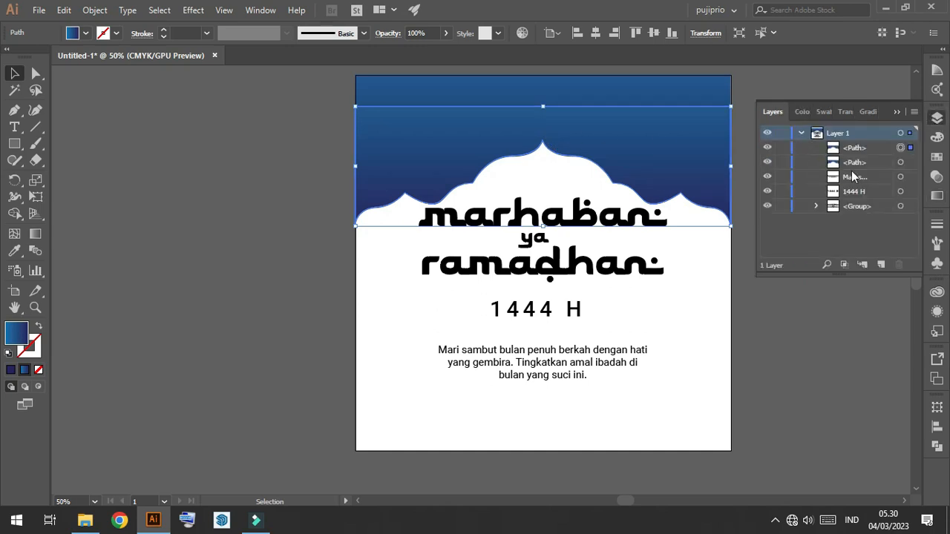
pyautogui.click(863, 149)
pyautogui.moveTo(883, 155); pyautogui.dragTo(884, 176)
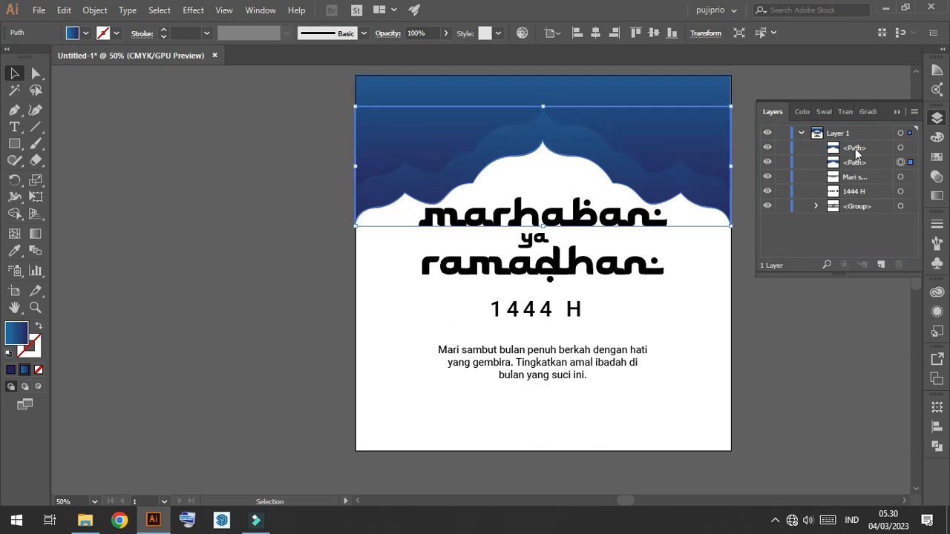
# - Fill the rear arch copy with a pale cream color of C 0, M 9, Y 25, K 0
pyautogui.click(86, 34)
pyautogui.click(87, 77)
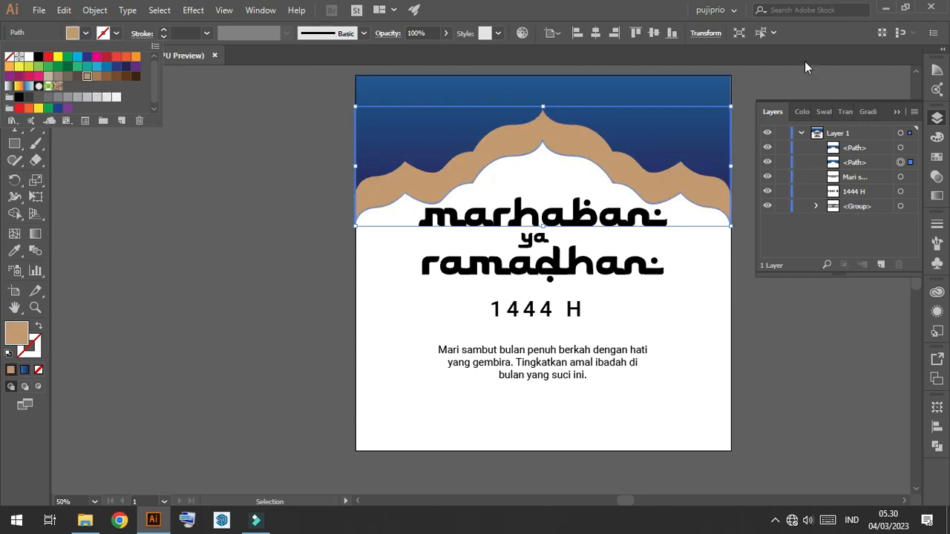
pyautogui.click(943, 72)
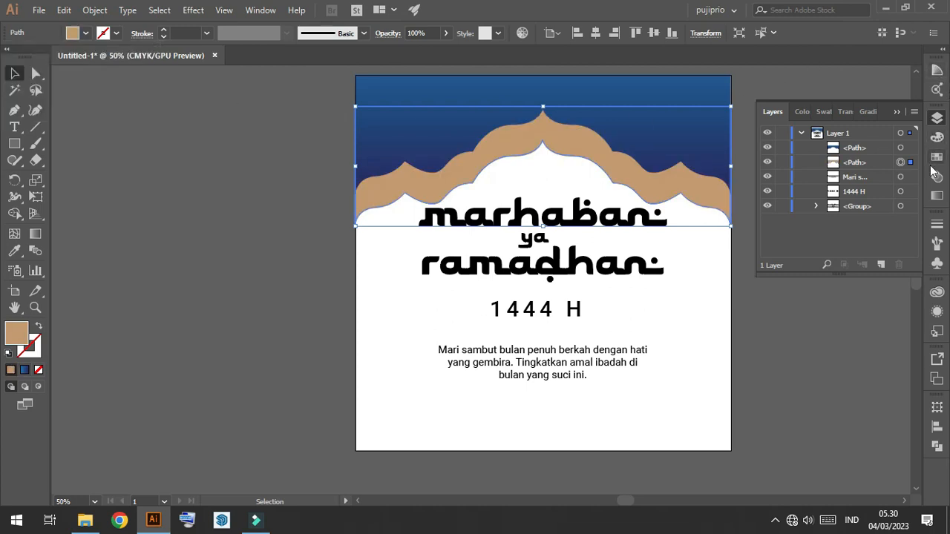
pyautogui.click(938, 139)
pyautogui.click(937, 158)
pyautogui.click(937, 139)
pyautogui.moveTo(822, 156); pyautogui.dragTo(806, 137)
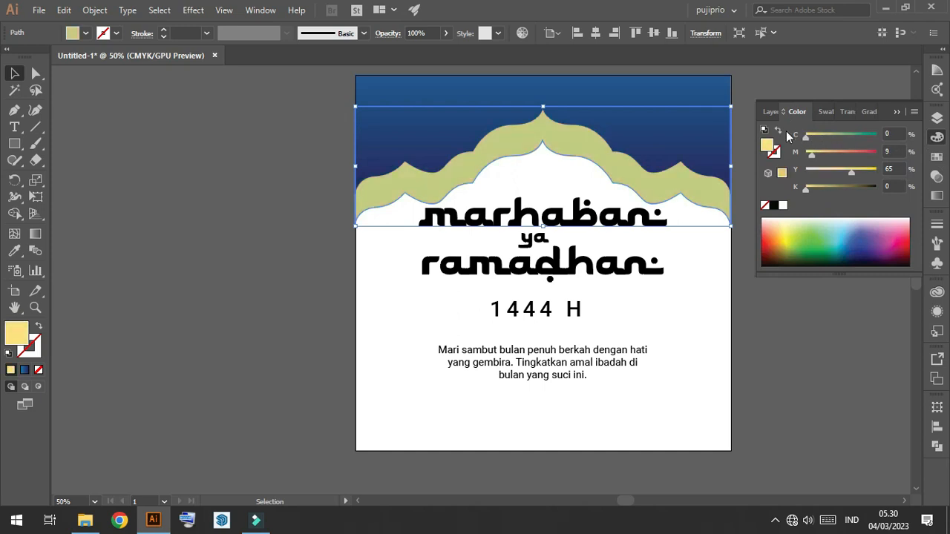
pyautogui.moveTo(828, 177); pyautogui.dragTo(824, 172)
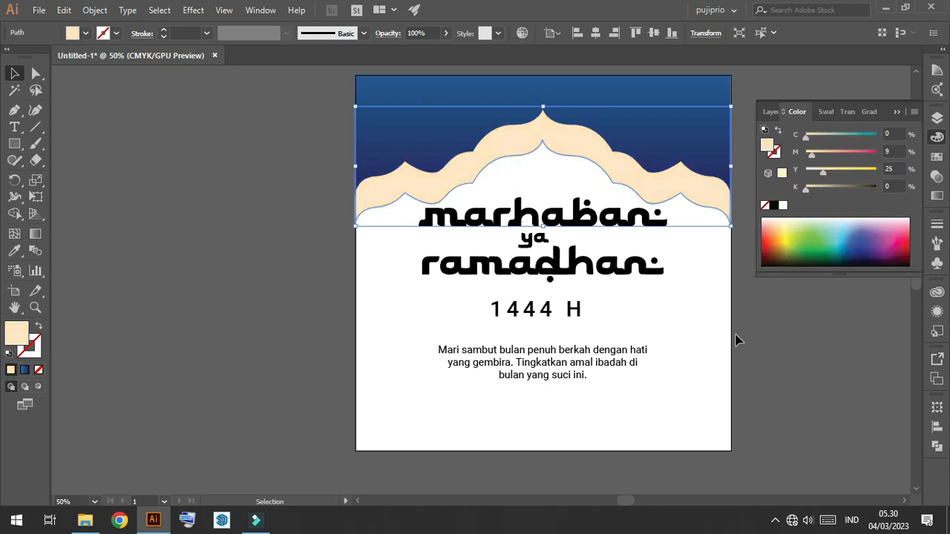
pyautogui.click(780, 292)
# - Move the blue and cream arches slightly upward together, letting the blue one extend past the artboard's upper edge
pyautogui.scroll(1, 596, 129)
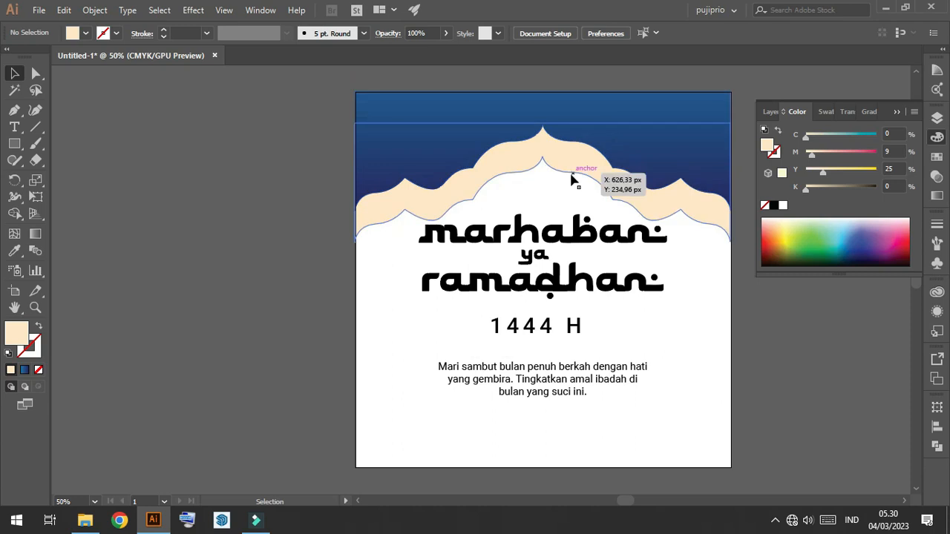
pyautogui.click(580, 128)
pyautogui.moveTo(587, 121); pyautogui.dragTo(590, 112)
pyautogui.click(346, 196)
pyautogui.scroll(3, 549, 186)
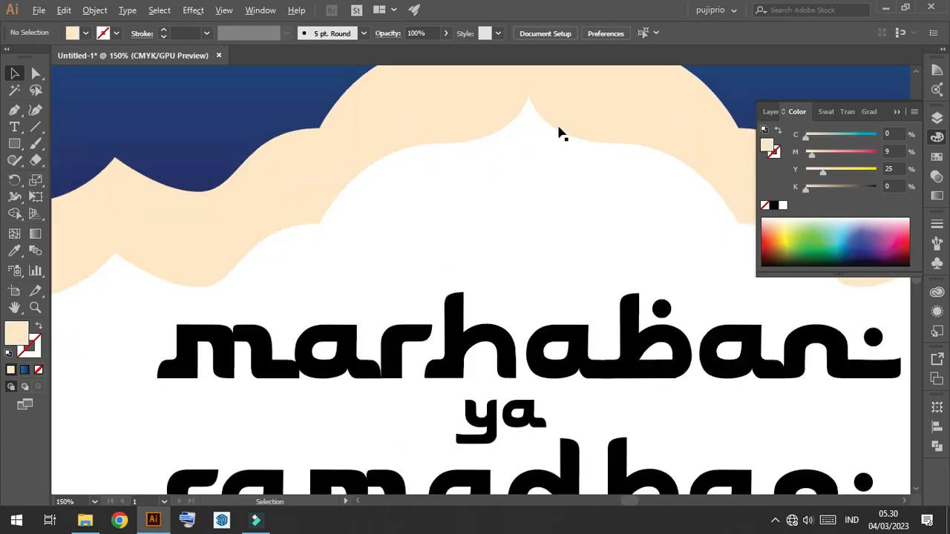
pyautogui.click(561, 96)
pyautogui.click(536, 192)
pyautogui.scroll(-4, 534, 194)
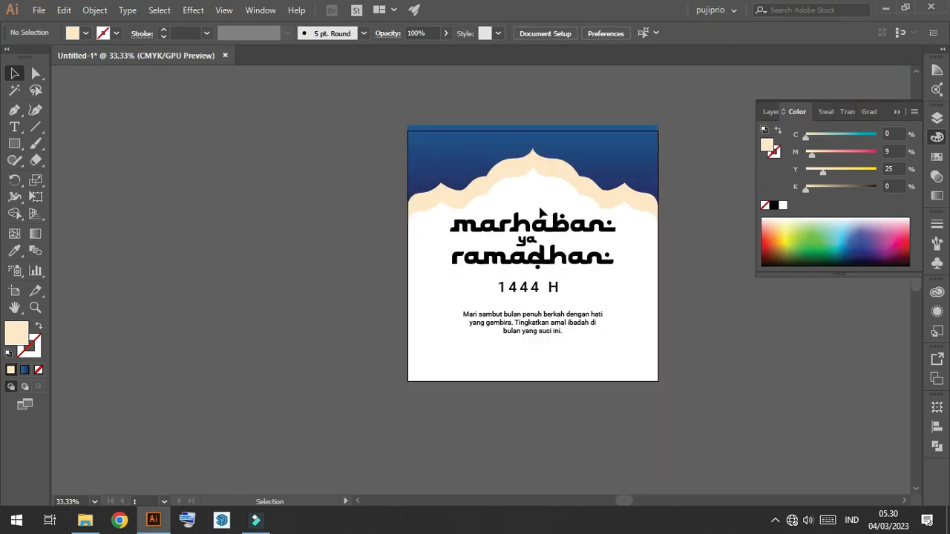
# - Draw a vertical line with no fill and a 1 pt black stroke across the artboard's lower edge, centered horizontally on the artboard
pyautogui.scroll(-2, 541, 276)
pyautogui.scroll(-1, 551, 253)
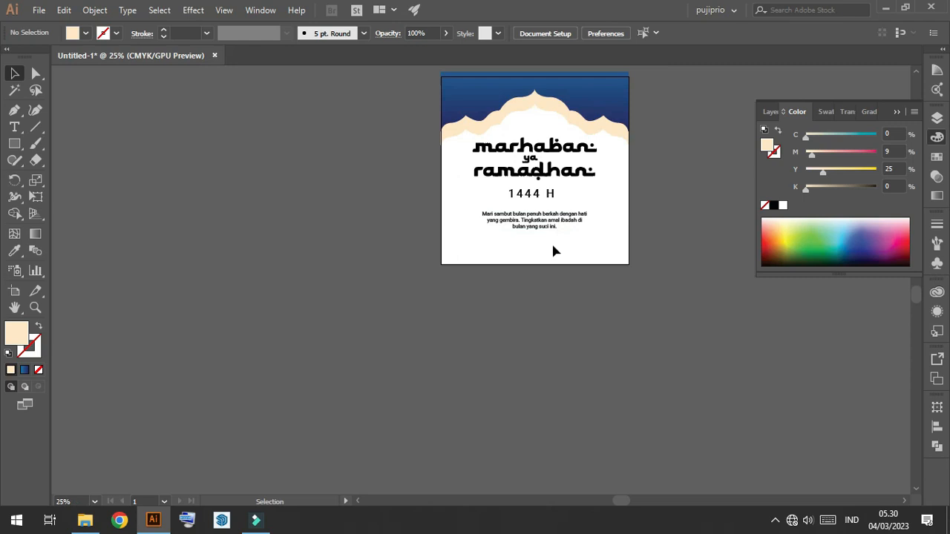
pyautogui.scroll(3, 479, 284)
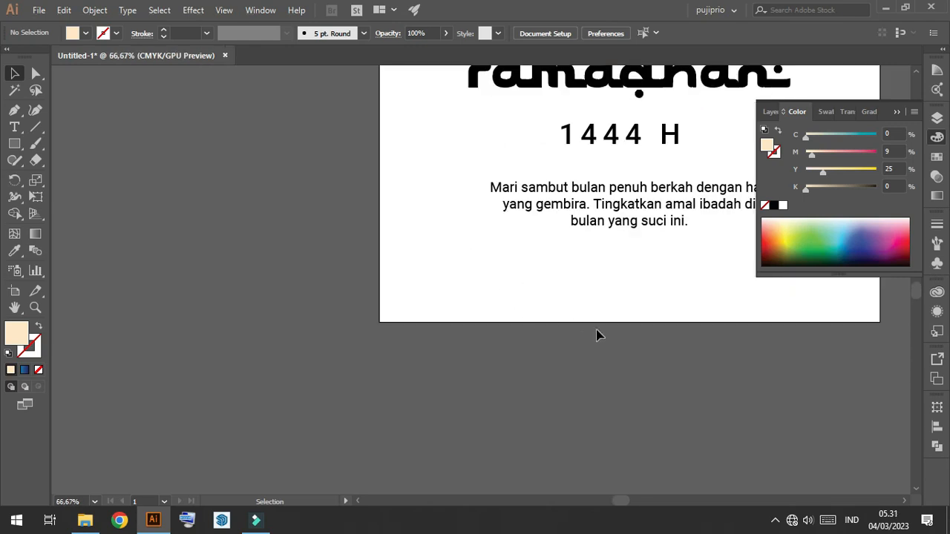
pyautogui.scroll(-1, 505, 256)
pyautogui.click(35, 127)
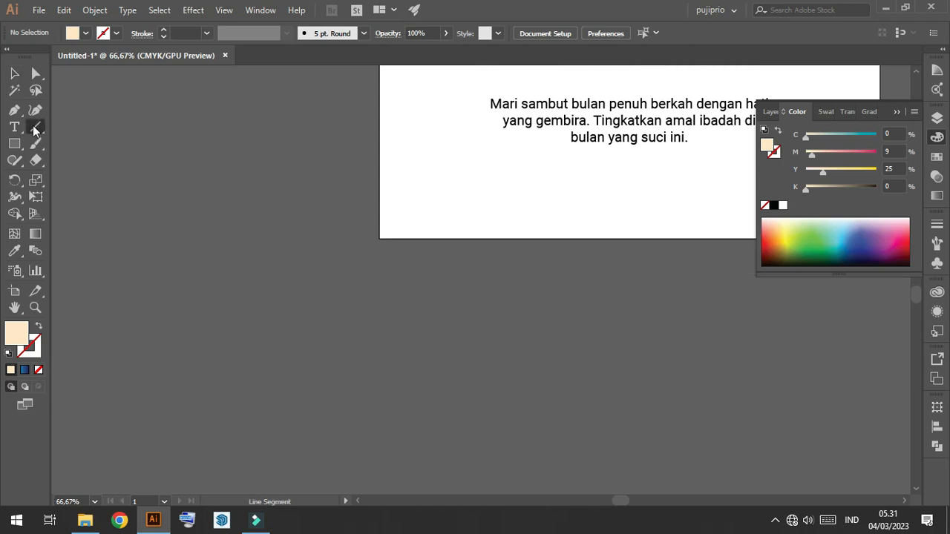
pyautogui.hotkey('ctrl', '-')
pyautogui.hotkey('ctrl', '-')
pyautogui.click(9, 355)
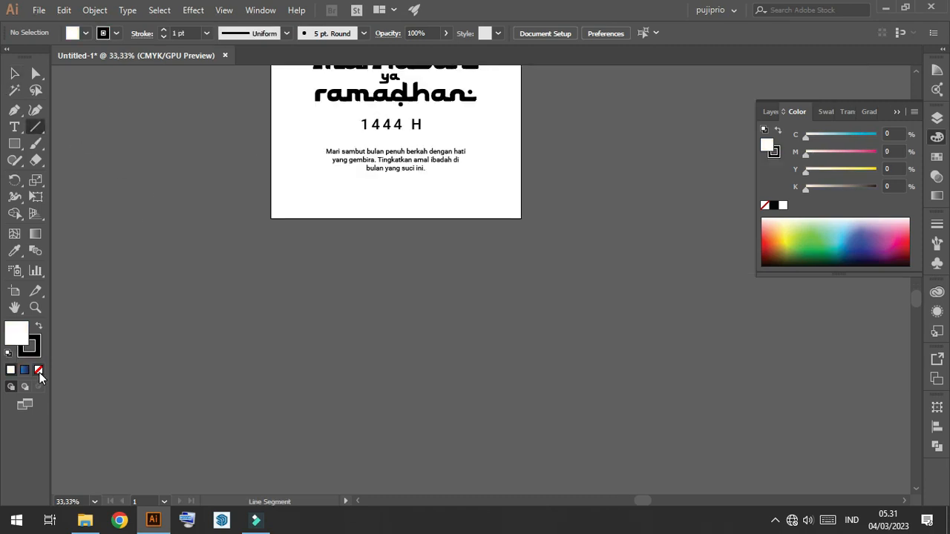
pyautogui.click(39, 371)
pyautogui.moveTo(401, 146); pyautogui.dragTo(402, 270)
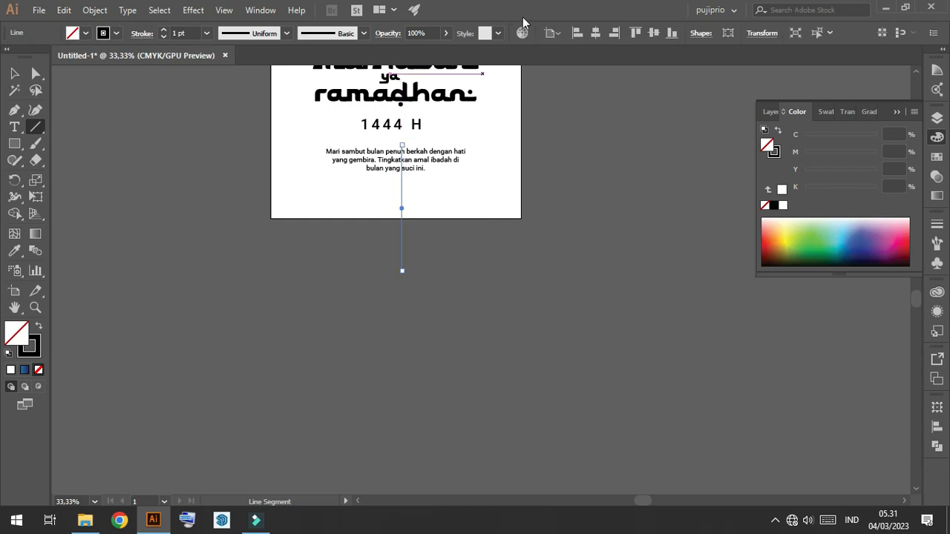
pyautogui.click(14, 73)
pyautogui.click(197, 179)
pyautogui.hotkey('ctrl', '1')
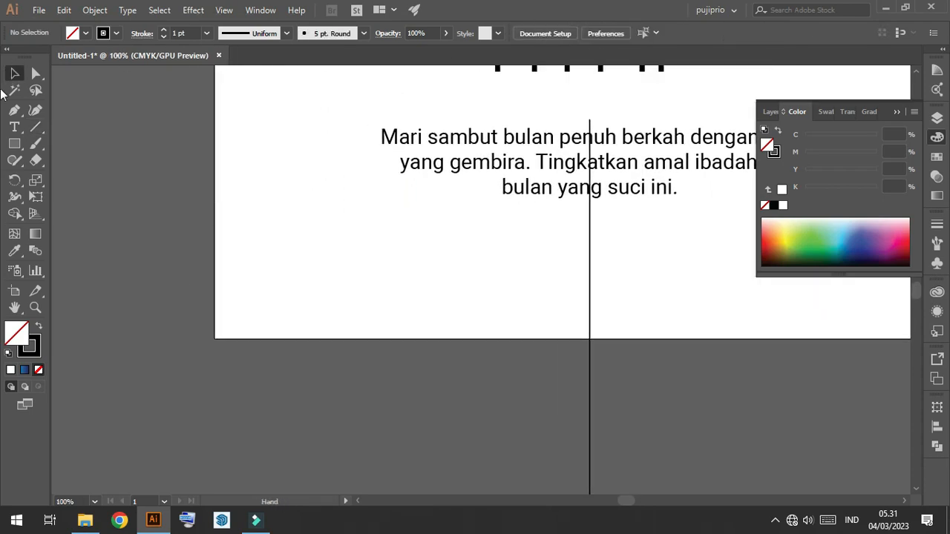
pyautogui.click(14, 110)
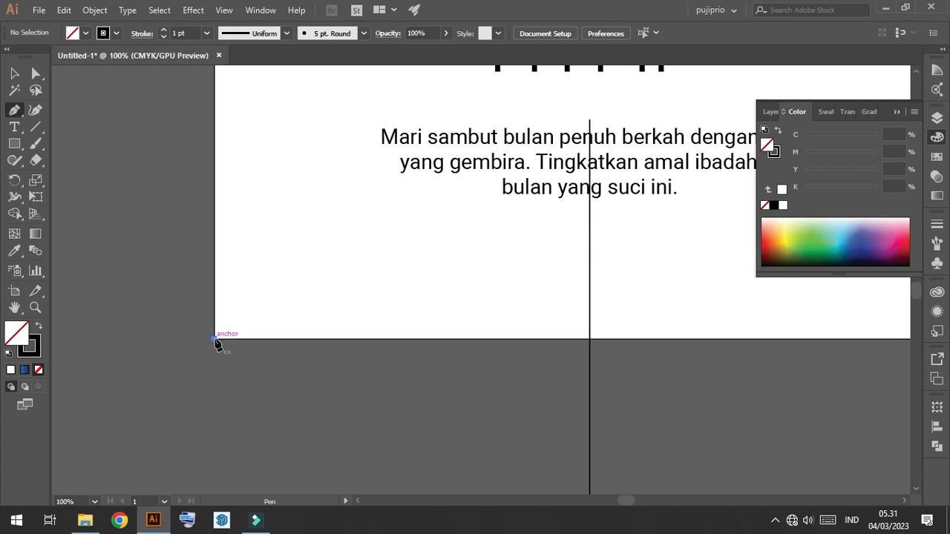
pyautogui.click(216, 340)
pyautogui.click(590, 340)
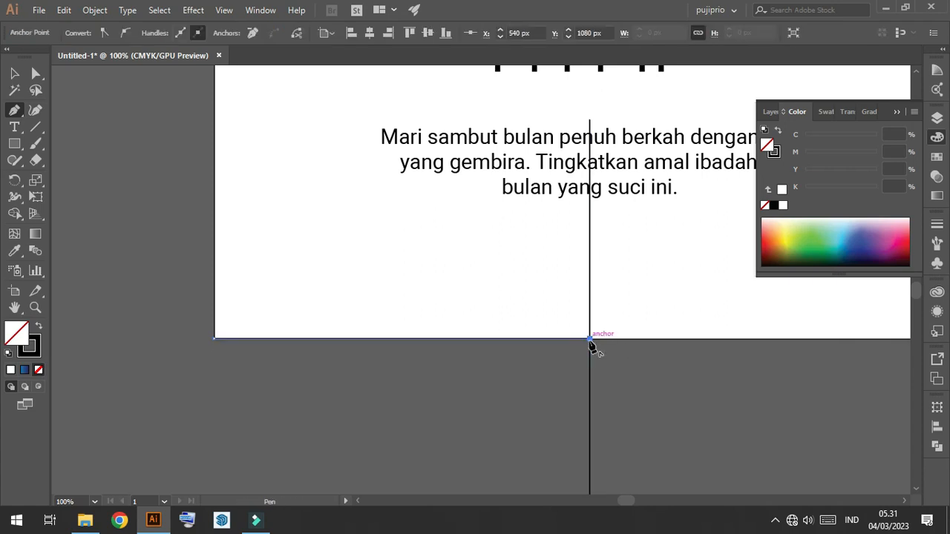
pyautogui.click(590, 297)
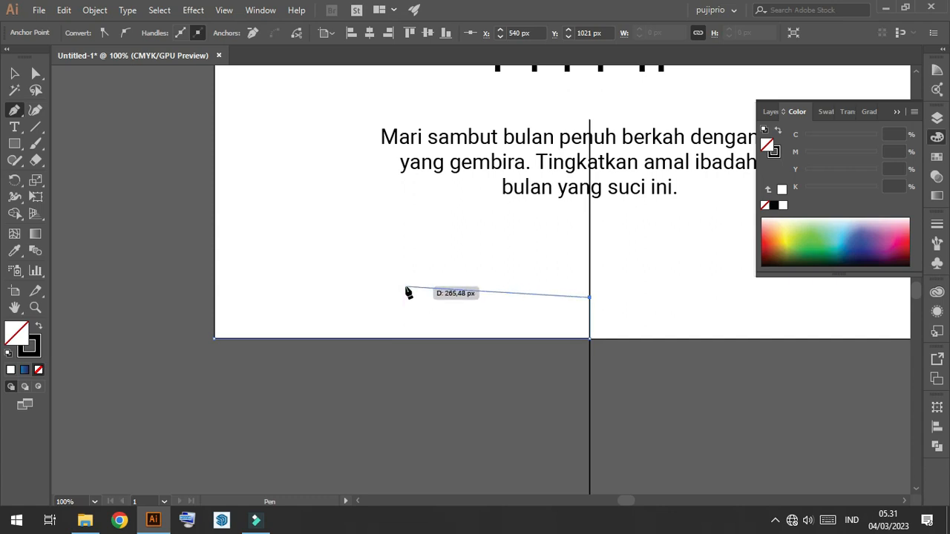
pyautogui.press('ctrl')
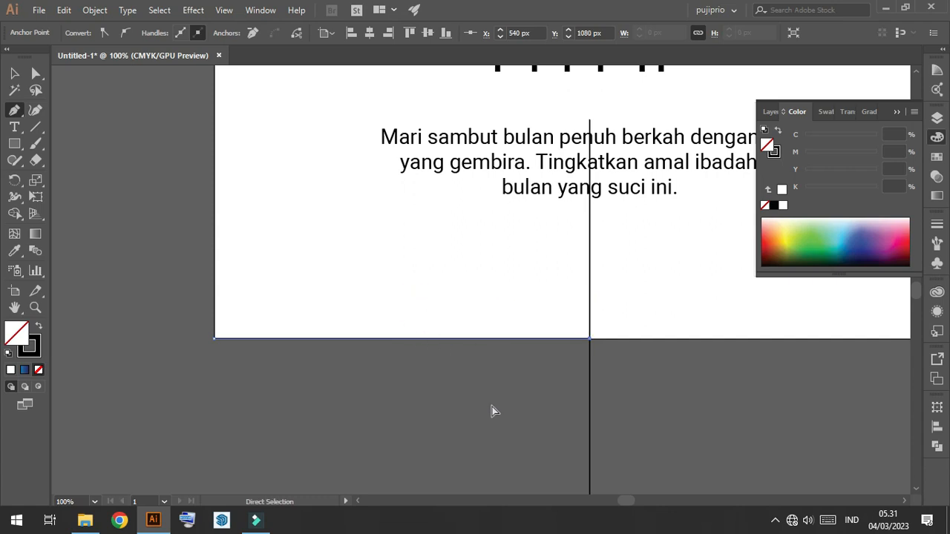
pyautogui.keyDown('ctrl'); pyautogui.click(491, 407); pyautogui.keyUp('ctrl')
# - Draw a Pen path from the artboard's lower left corner up about 162 px, with two descending rounded lobes ending near X 146, Y 1014 px
pyautogui.click(214, 339)
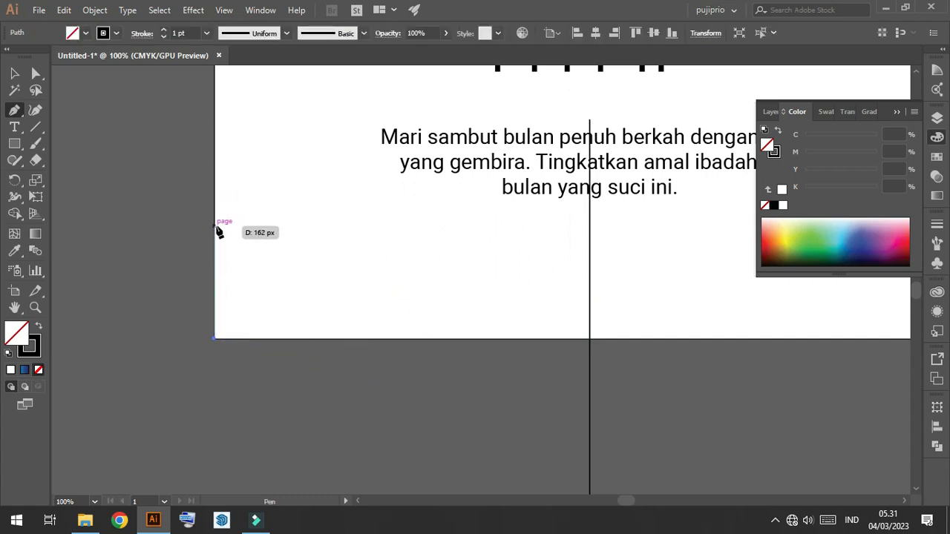
pyautogui.click(216, 227)
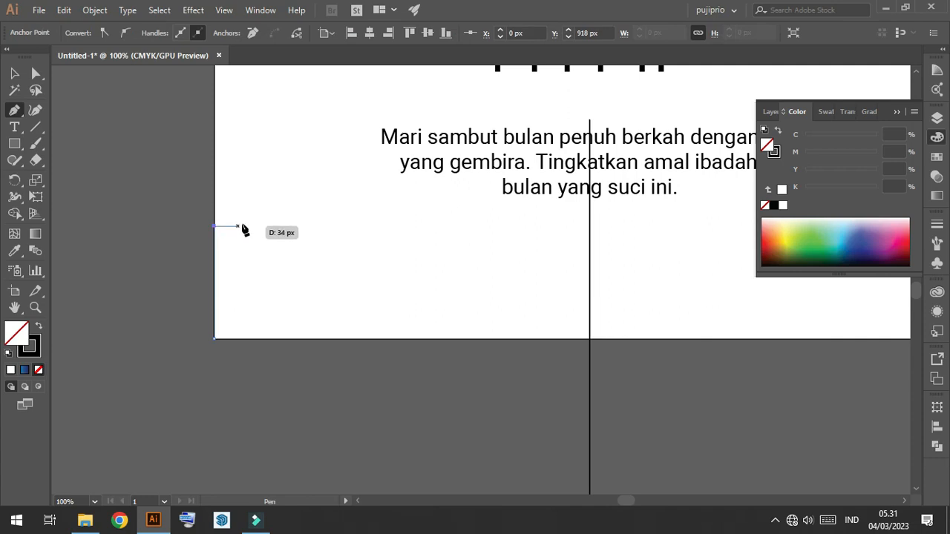
pyautogui.click(288, 274)
pyautogui.moveTo(306, 321); pyautogui.dragTo(302, 322)
pyautogui.click(284, 269)
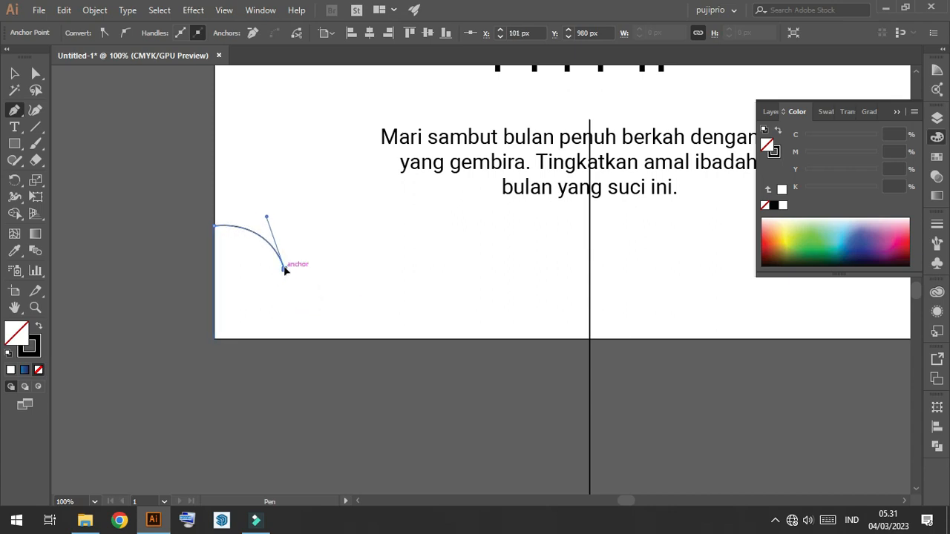
pyautogui.click(315, 291)
pyautogui.moveTo(318, 331); pyautogui.dragTo(318, 322)
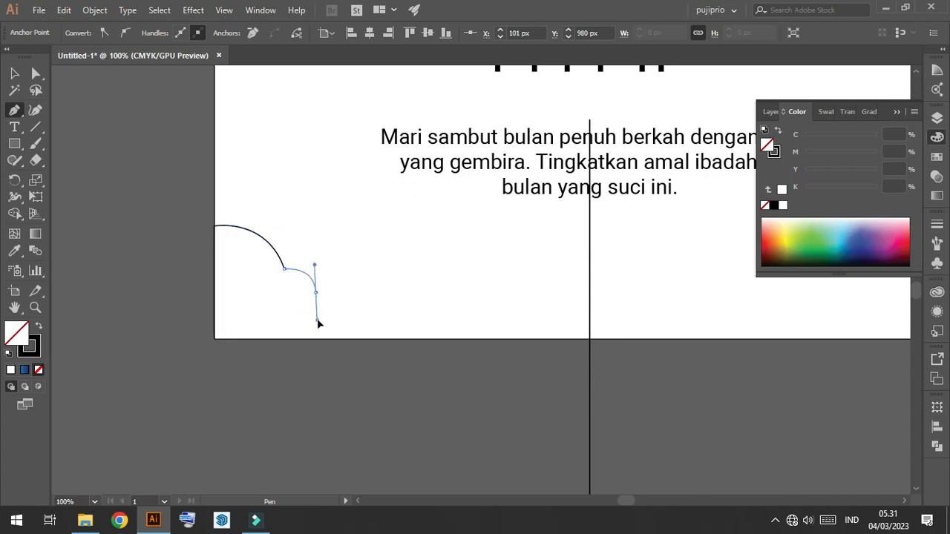
pyautogui.click(315, 291)
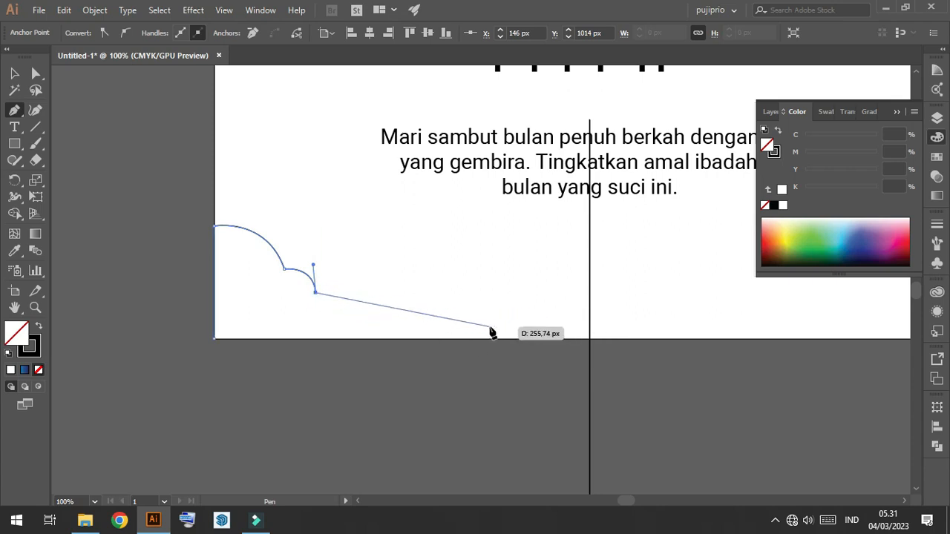
# - Continue the ornament path with a sweeping curve to the center line at X 540, Y 1050 px, and close it along the artboard's lower edge
pyautogui.moveTo(592, 318); pyautogui.dragTo(841, 315)
pyautogui.hotkey('ctrl', 'z')
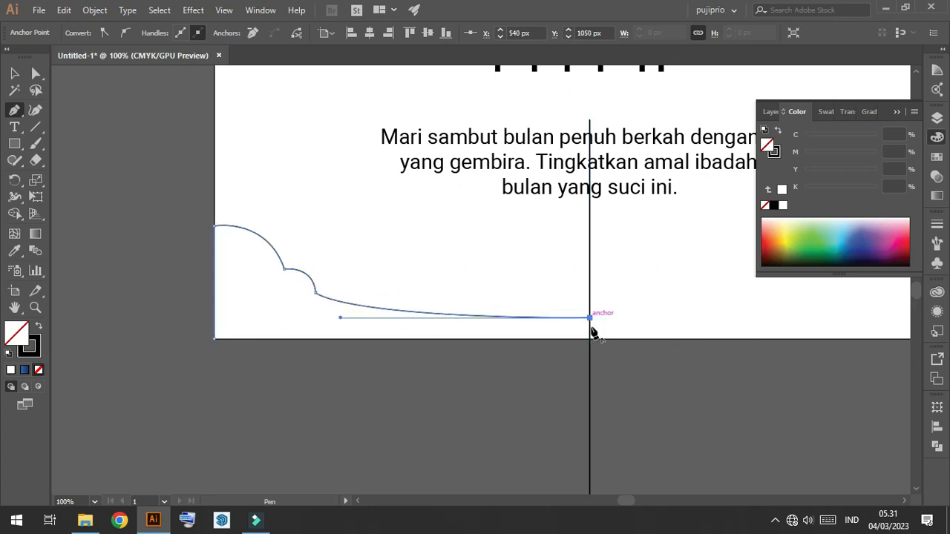
pyautogui.click(590, 338)
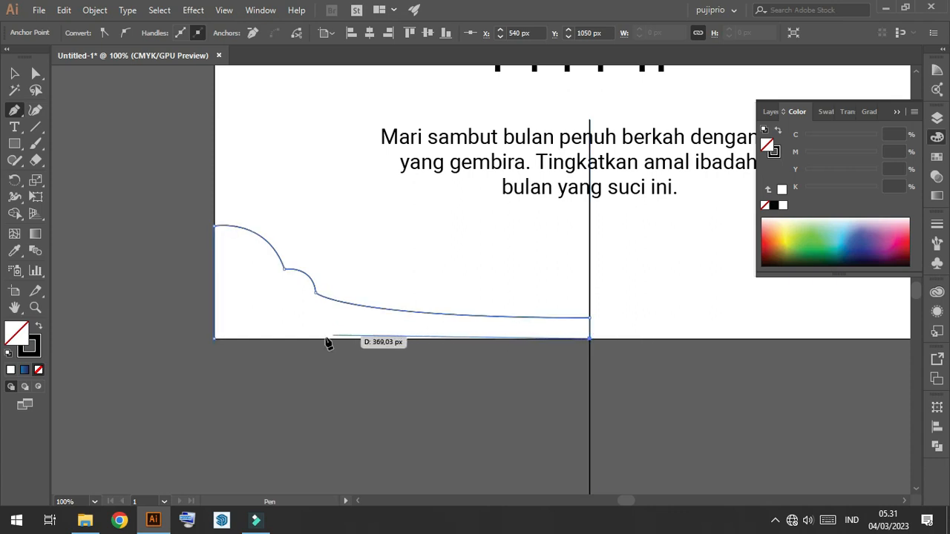
pyautogui.click(215, 339)
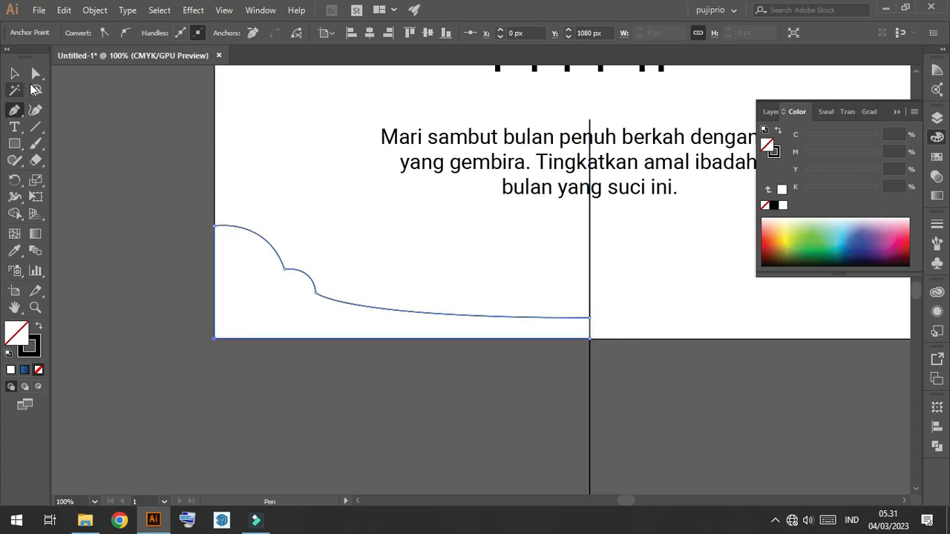
# - Raise the anchor points of the ornament's two lobes slightly, leaving the base and center end in place
pyautogui.click(35, 74)
pyautogui.click(172, 205)
pyautogui.moveTo(327, 300); pyautogui.dragTo(316, 279)
pyautogui.click(685, 440)
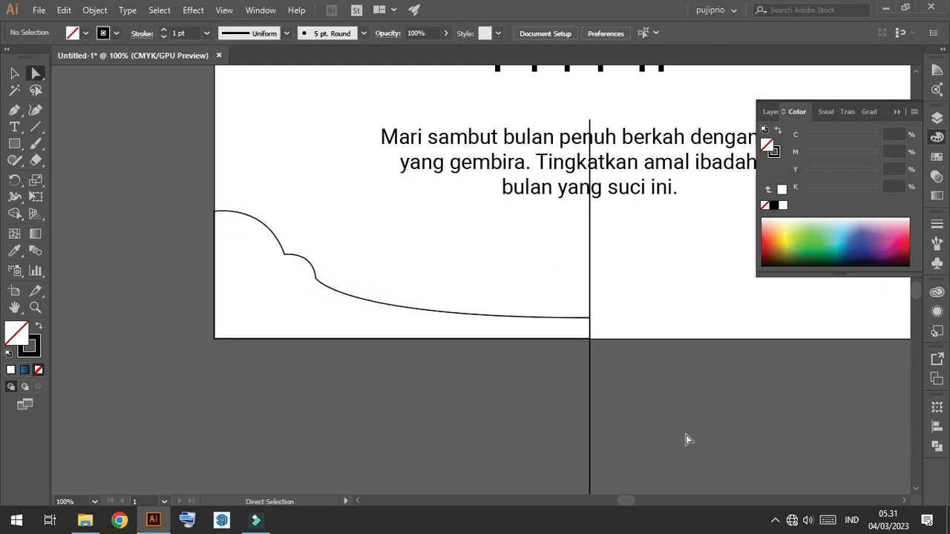
# - Delete the vertical guide line at the artboard's horizontal center
pyautogui.click(590, 317)
pyautogui.click(631, 381)
pyautogui.click(590, 255)
pyautogui.press('Delete')
# - Give the ornament half a black fill with no stroke, and mirror a copy across the vertical axis, aligned to the artboard's right edge
pyautogui.moveTo(375, 238); pyautogui.dragTo(282, 304)
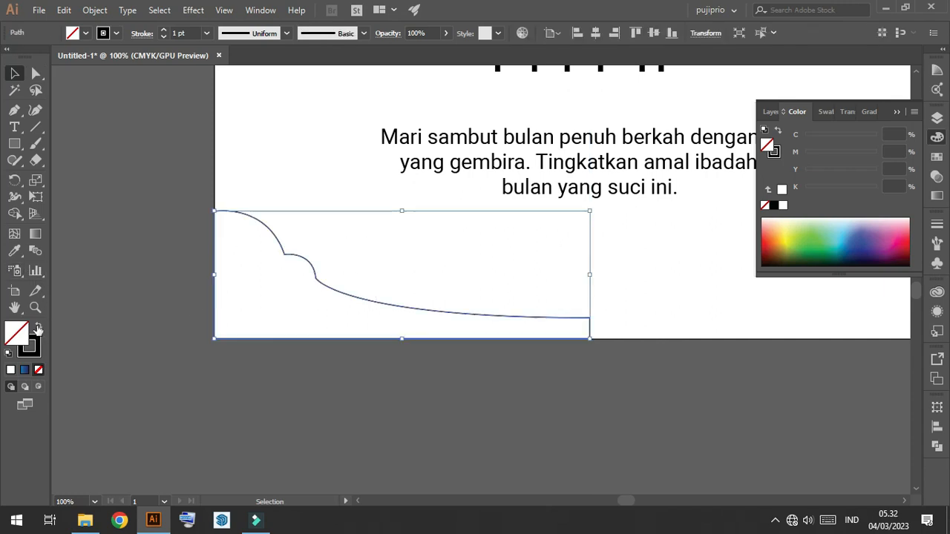
pyautogui.click(38, 329)
pyautogui.rightClick(247, 260)
pyautogui.moveTo(329, 420)
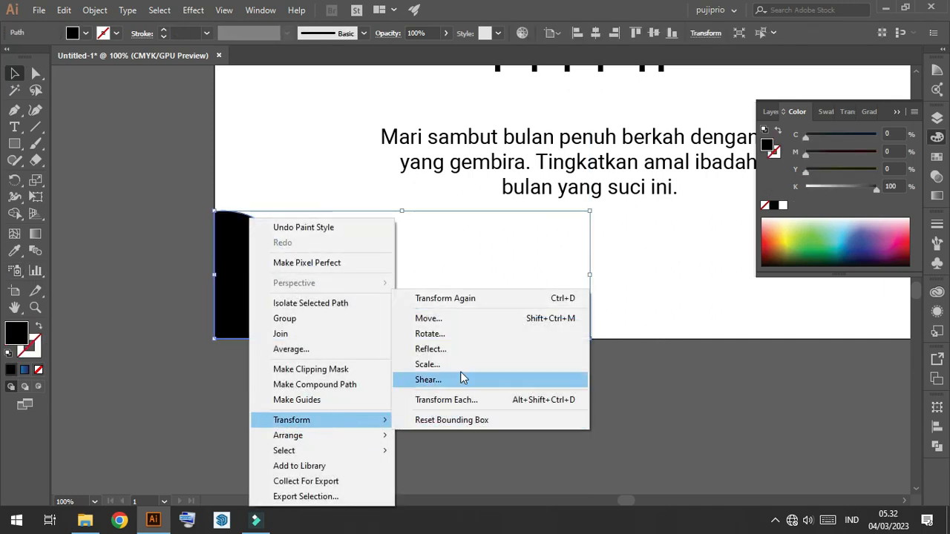
pyautogui.click(443, 350)
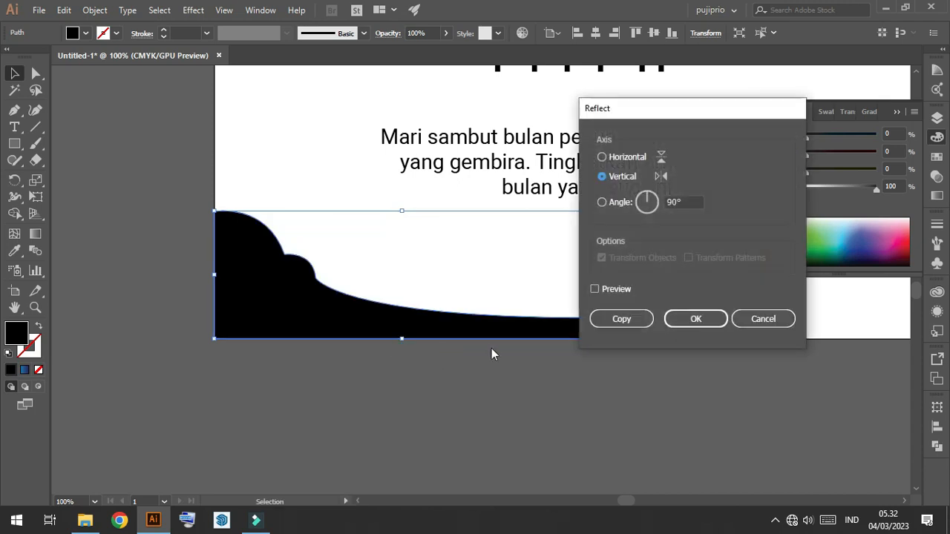
pyautogui.click(622, 319)
pyautogui.scroll(-2, 384, 324)
pyautogui.click(616, 33)
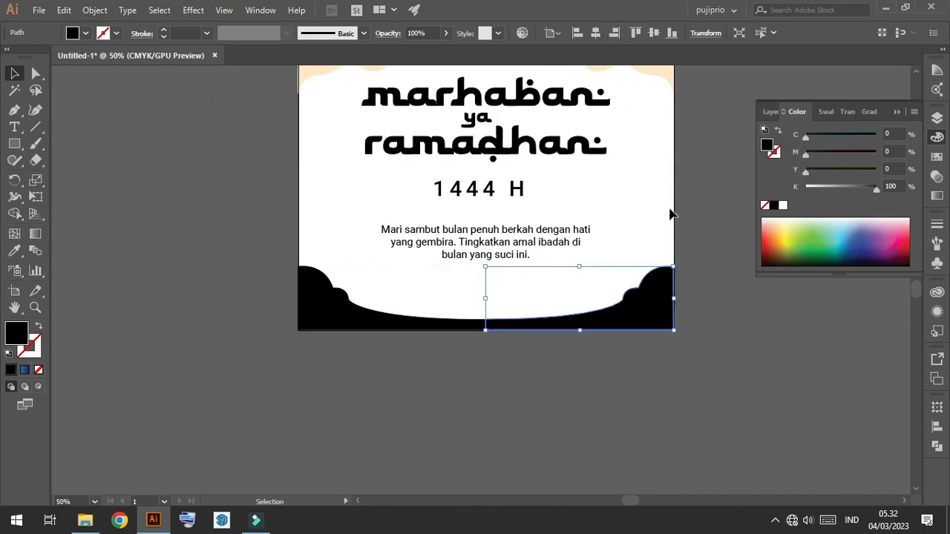
# - Merge the two black ornament halves into one shape with the Shape Builder tool
pyautogui.click(565, 382)
pyautogui.moveTo(564, 381); pyautogui.dragTo(349, 313)
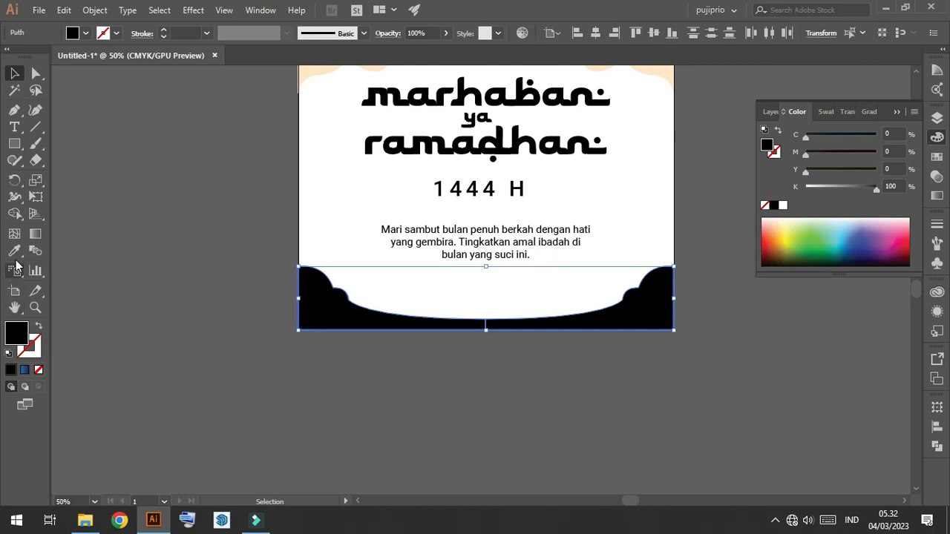
pyautogui.click(14, 213)
pyautogui.scroll(3, 431, 358)
pyautogui.moveTo(591, 257)
pyautogui.mouseDown()
pyautogui.moveTo(550, 242)
pyautogui.moveTo(543, 255)
pyautogui.mouseUp()
pyautogui.scroll(-3, 545, 255)
pyautogui.click(14, 73)
pyautogui.click(411, 324)
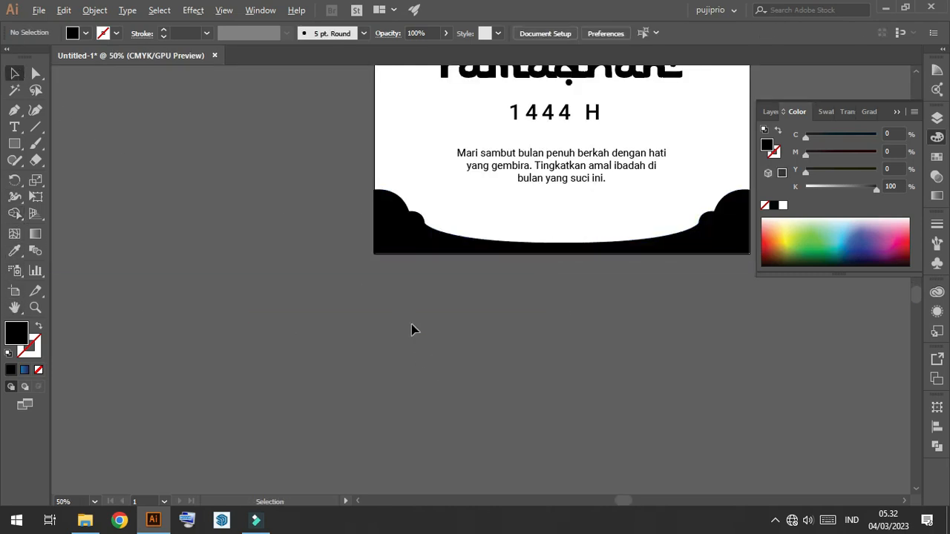
# - Fill the merged bottom ornament with the cream color sampled from the rear arch
pyautogui.scroll(-1, 411, 325)
pyautogui.scroll(1, 572, 375)
pyautogui.scroll(2, 572, 376)
pyautogui.click(615, 377)
pyautogui.click(14, 250)
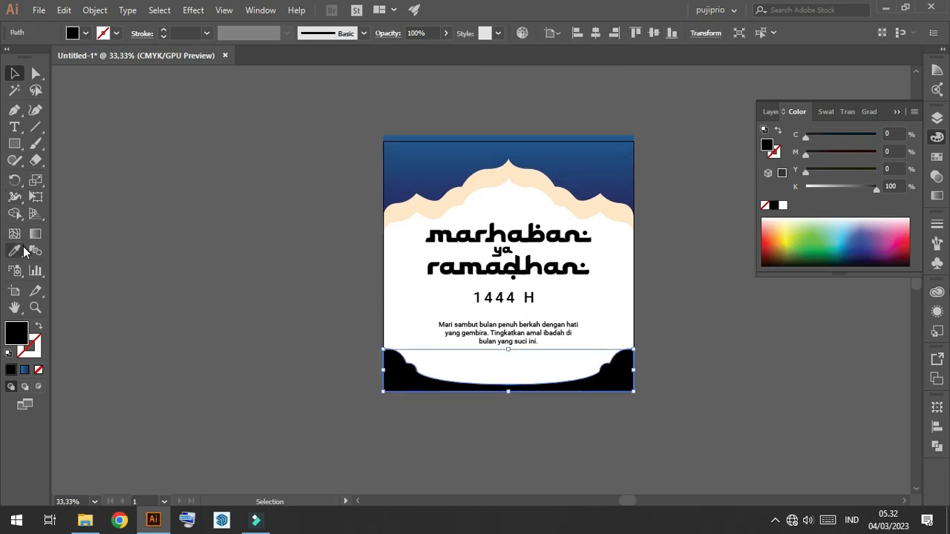
pyautogui.scroll(1, 433, 215)
pyautogui.click(503, 155)
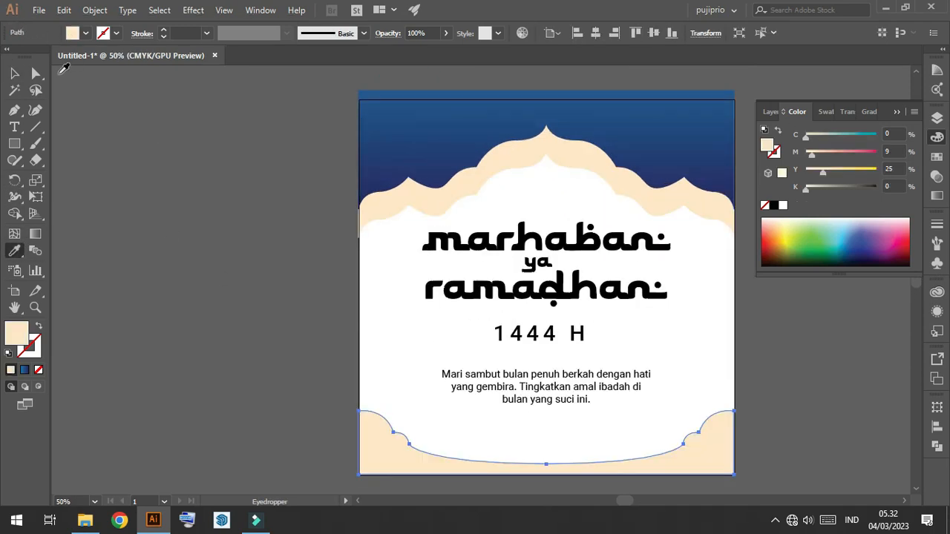
pyautogui.click(14, 73)
pyautogui.click(333, 170)
# - Resize the artboard to 1250 px wide and 1000 px high, and switch its orientation to portrait
pyautogui.scroll(-2, 333, 167)
pyautogui.scroll(2, 482, 268)
pyautogui.moveTo(644, 303)
pyautogui.mouseDown()
pyautogui.moveTo(731, 354)
pyautogui.moveTo(652, 315)
pyautogui.mouseUp()
pyautogui.click(14, 292)
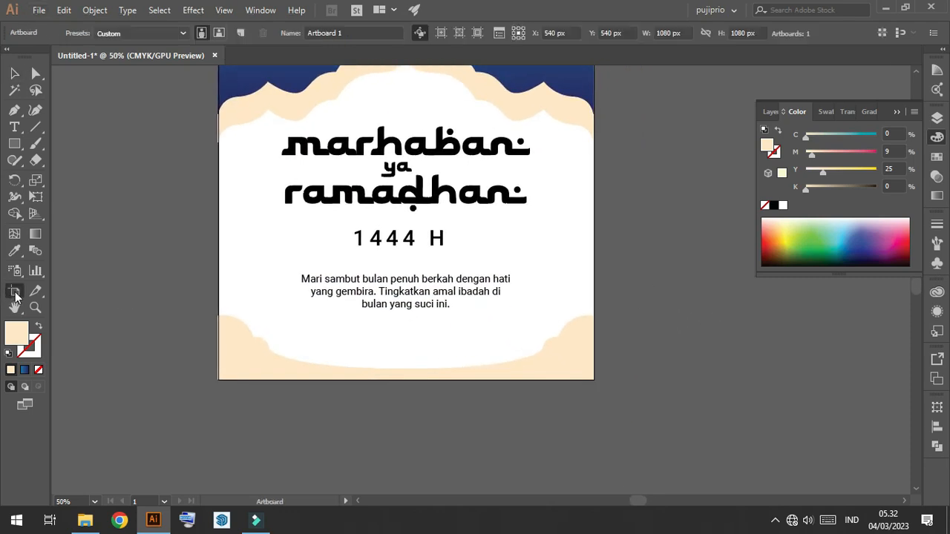
pyautogui.scroll(2, 401, 151)
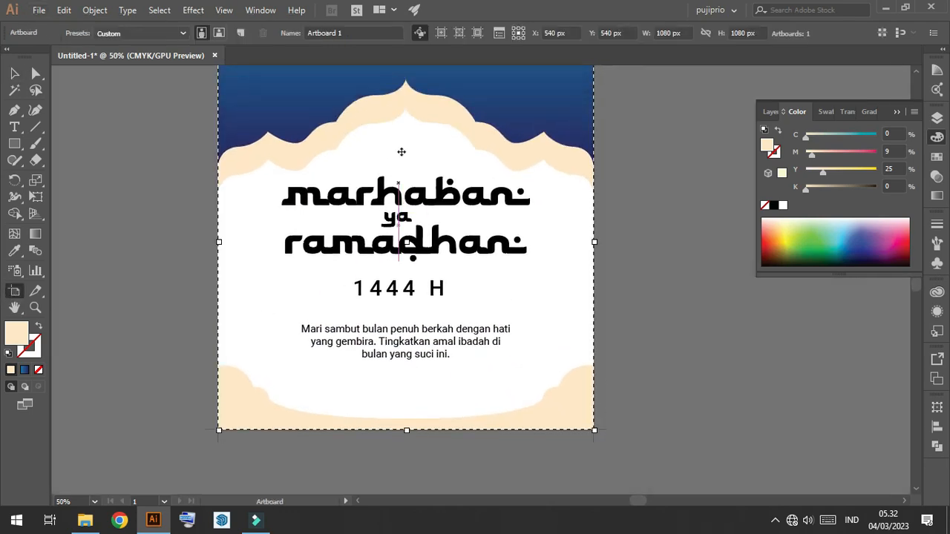
pyautogui.click(688, 35)
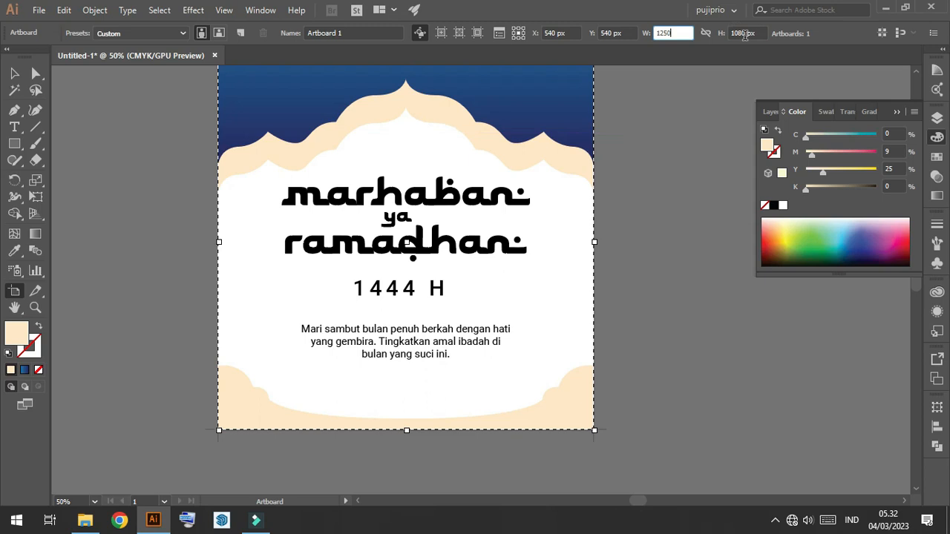
pyautogui.write('1250')
pyautogui.press('Tab')
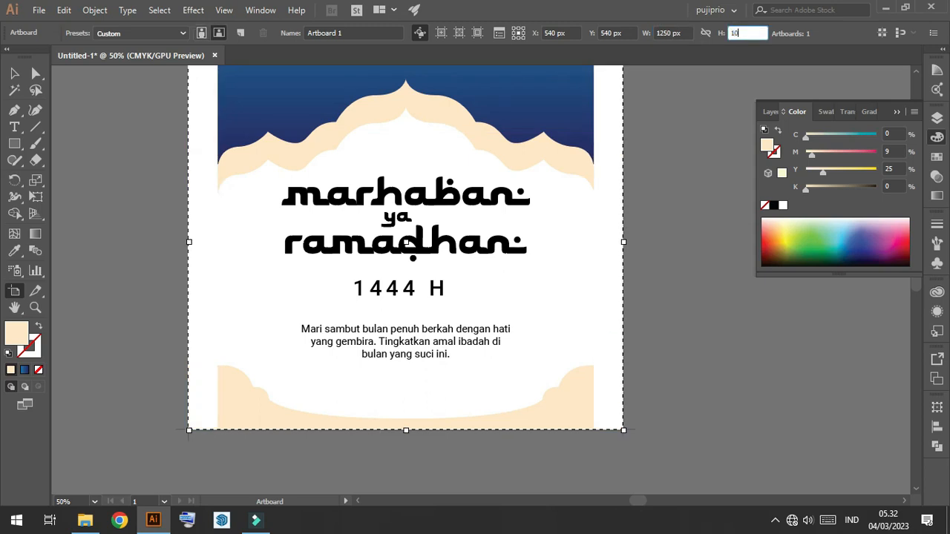
pyautogui.press('Return')
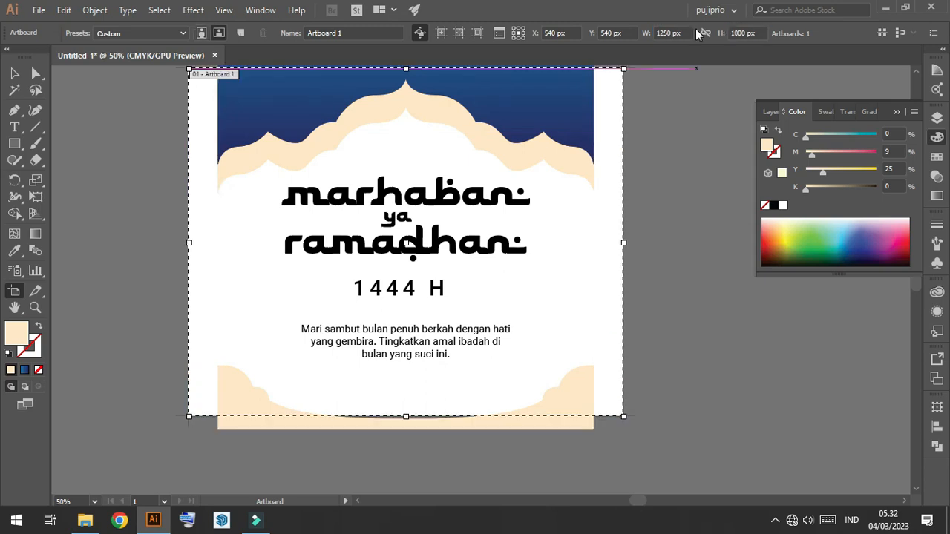
pyautogui.click(201, 34)
pyautogui.click(14, 72)
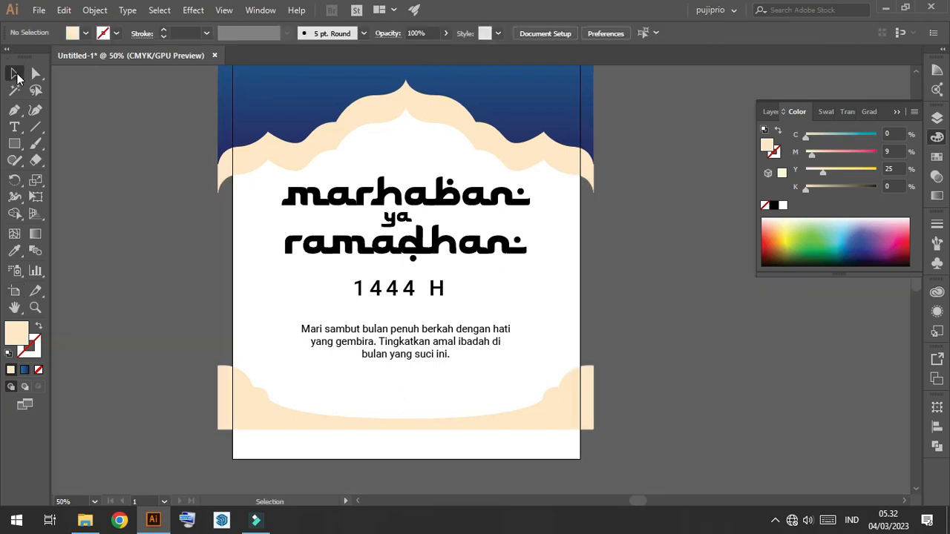
# - Move the blue and cream arches up together until the blue one extends slightly past the resized artboard's upper edge
pyautogui.scroll(3, 539, 288)
pyautogui.click(527, 180)
pyautogui.scroll(2, 526, 180)
pyautogui.moveTo(539, 155); pyautogui.dragTo(531, 118)
pyautogui.scroll(-3, 538, 132)
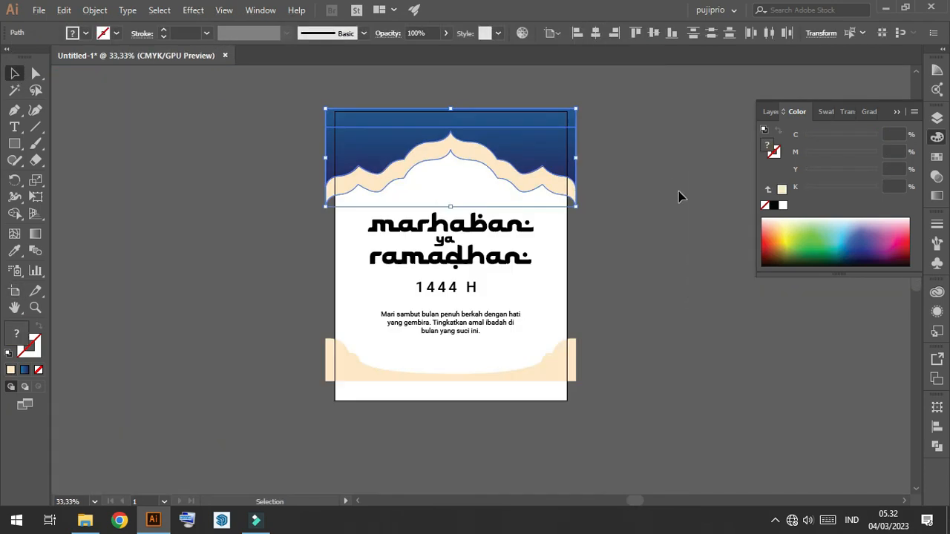
# - Align the cream bottom ornament to the artboard's lower edge
pyautogui.scroll(-2, 679, 196)
pyautogui.click(573, 318)
pyautogui.click(672, 34)
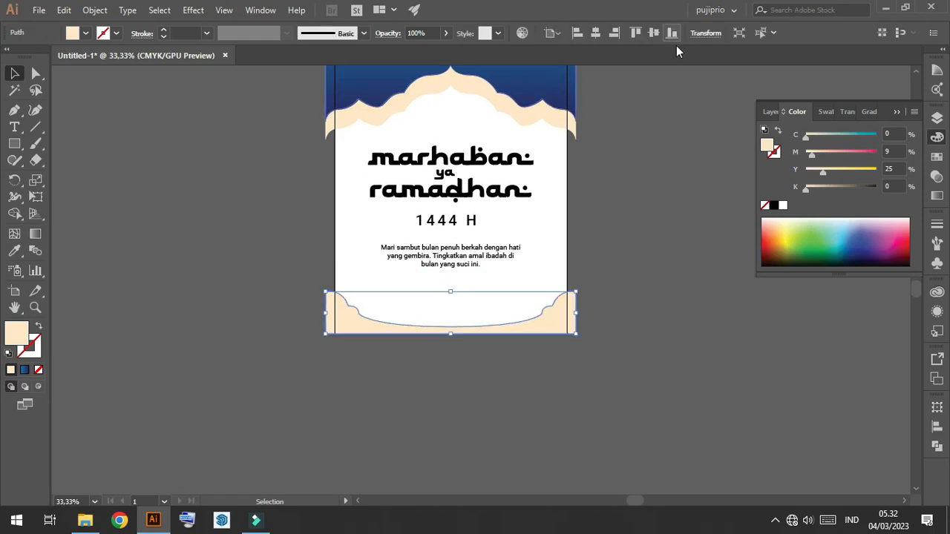
pyautogui.click(611, 121)
# - Move the blue and cream arches down together slightly, bringing the cream arch closer to the title
pyautogui.scroll(2, 536, 170)
pyautogui.scroll(2, 537, 170)
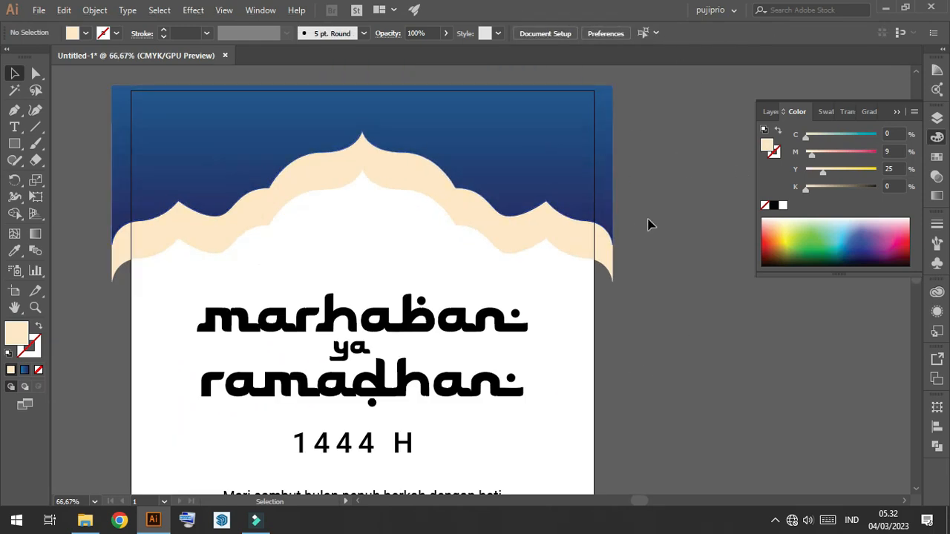
pyautogui.click(513, 198)
pyautogui.click(730, 174)
pyautogui.moveTo(458, 161); pyautogui.dragTo(463, 166)
pyautogui.moveTo(519, 197); pyautogui.dragTo(520, 223)
# - Stretch only the blue arch's straight upper edge up to slightly past the artboard's upper edge
pyautogui.click(36, 74)
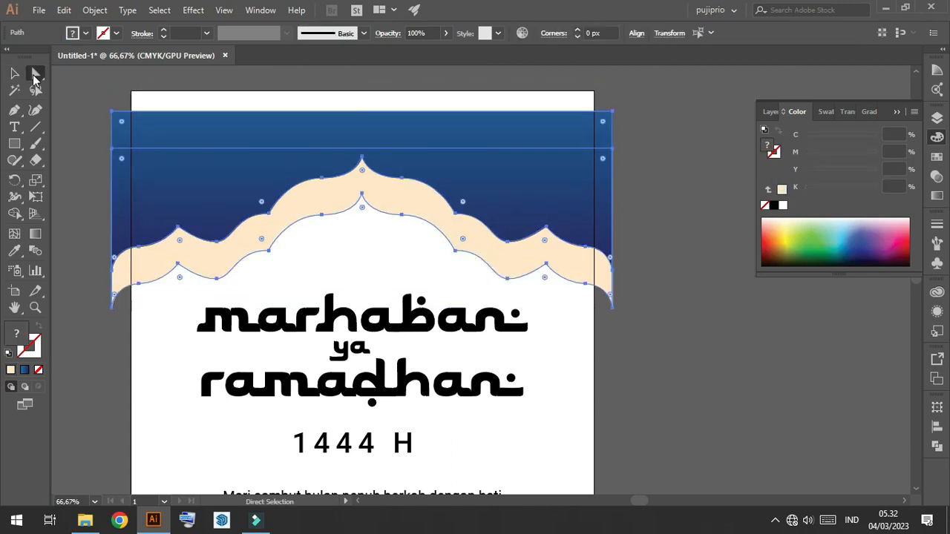
pyautogui.click(88, 81)
pyautogui.moveTo(153, 117); pyautogui.dragTo(153, 88)
pyautogui.press('v')
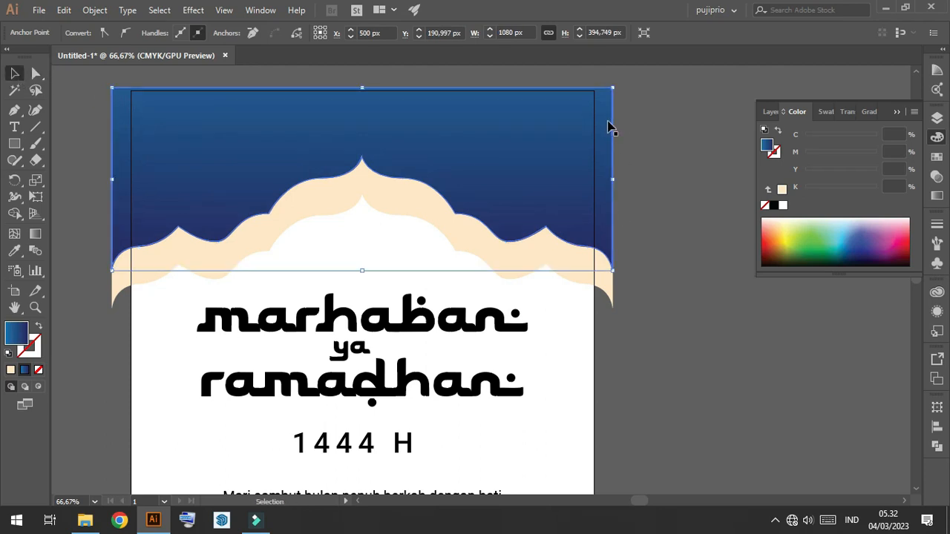
pyautogui.click(623, 152)
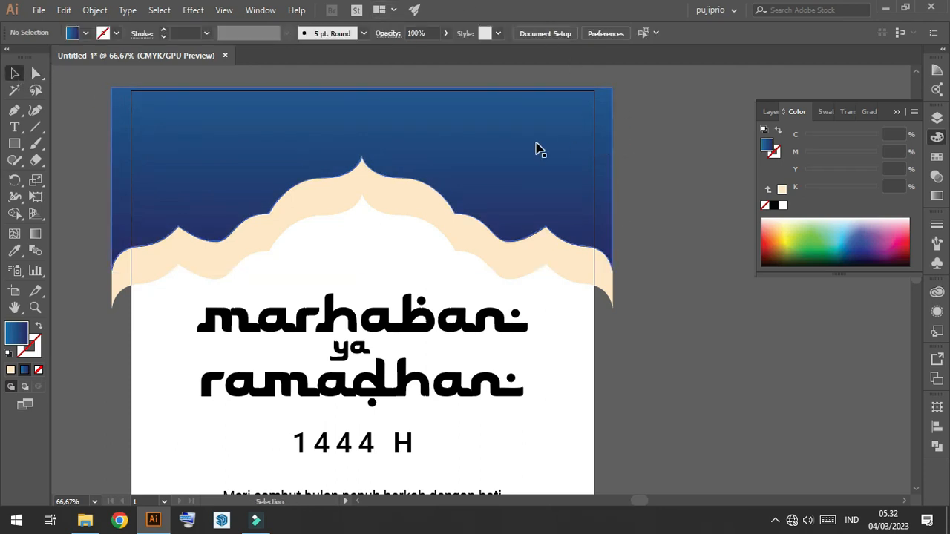
pyautogui.click(538, 148)
pyautogui.click(636, 123)
pyautogui.scroll(-3, 636, 123)
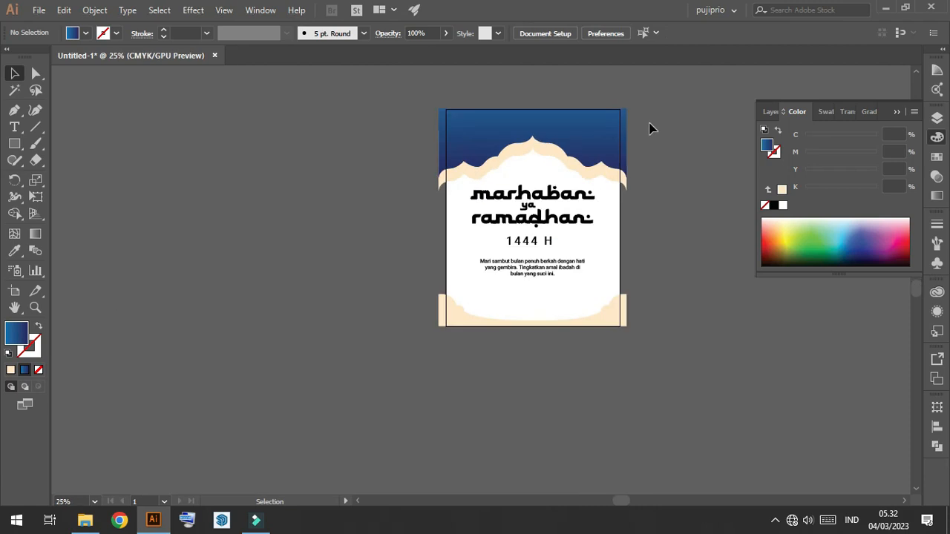
# - Move the "1444 H" line slightly down and the paragraph further down to widen the spacing below the title
pyautogui.click(598, 166)
pyautogui.click(717, 275)
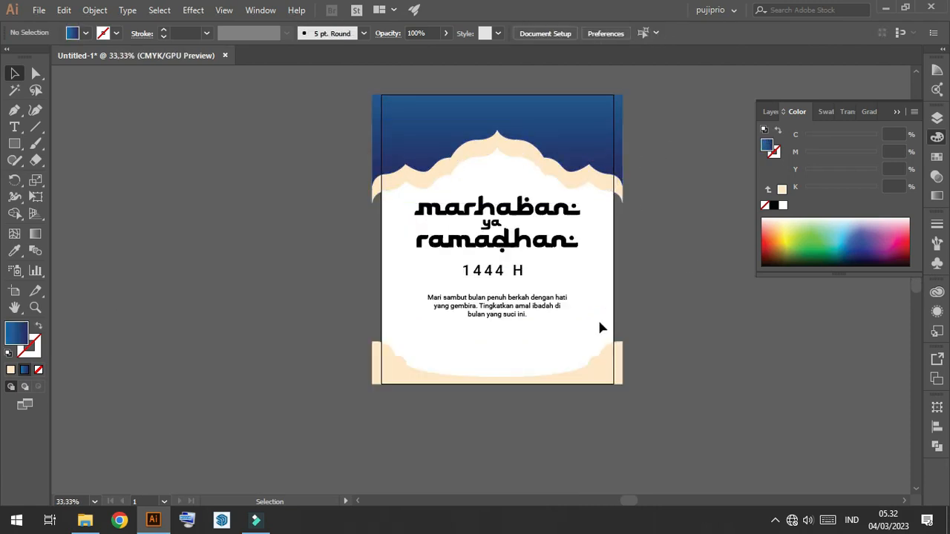
pyautogui.scroll(2, 597, 318)
pyautogui.scroll(1, 544, 332)
pyautogui.moveTo(440, 301); pyautogui.dragTo(441, 354)
pyautogui.scroll(3, 477, 291)
pyautogui.moveTo(435, 248); pyautogui.dragTo(437, 271)
pyautogui.scroll(-3, 438, 275)
pyautogui.click(587, 218)
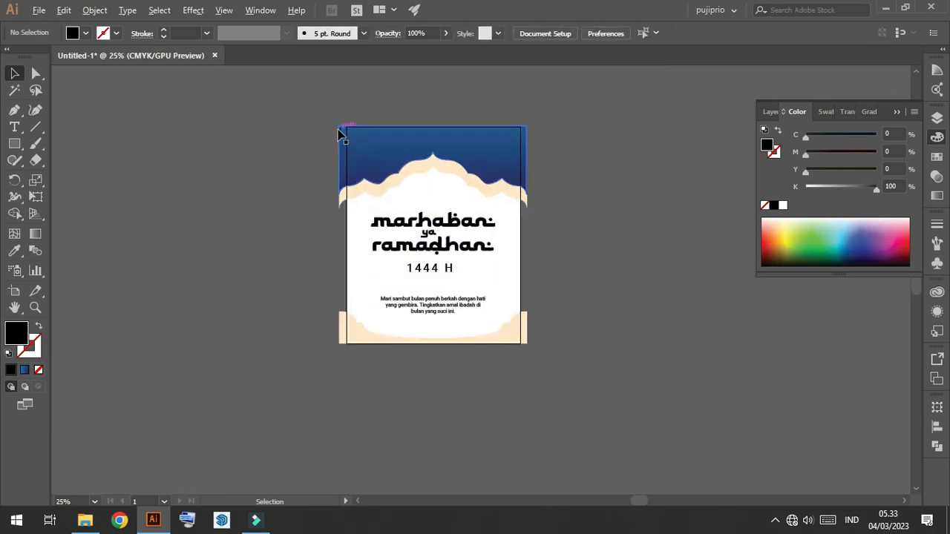
# - Draw a five-pointed star on the empty canvas beside the artboard with the Star tool
pyautogui.scroll(4, 339, 131)
pyautogui.click(14, 143)
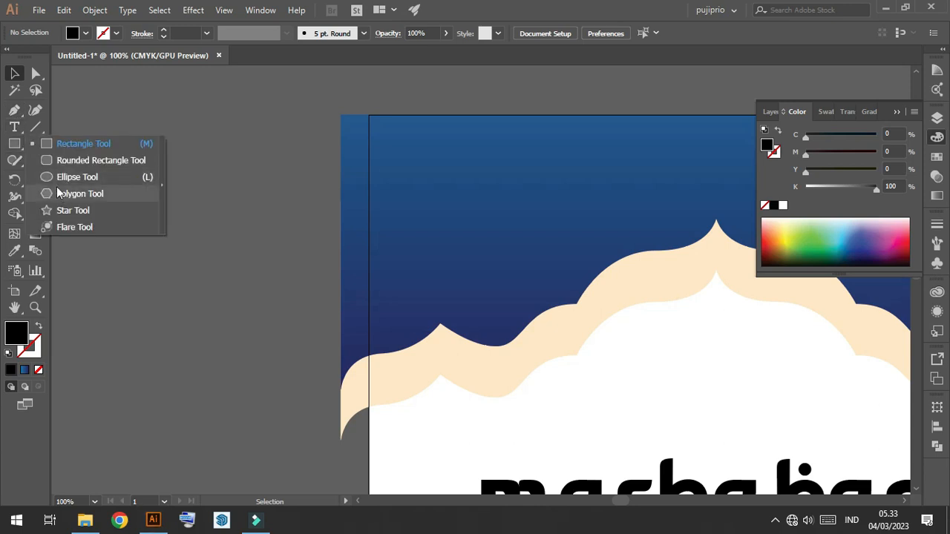
pyautogui.click(75, 209)
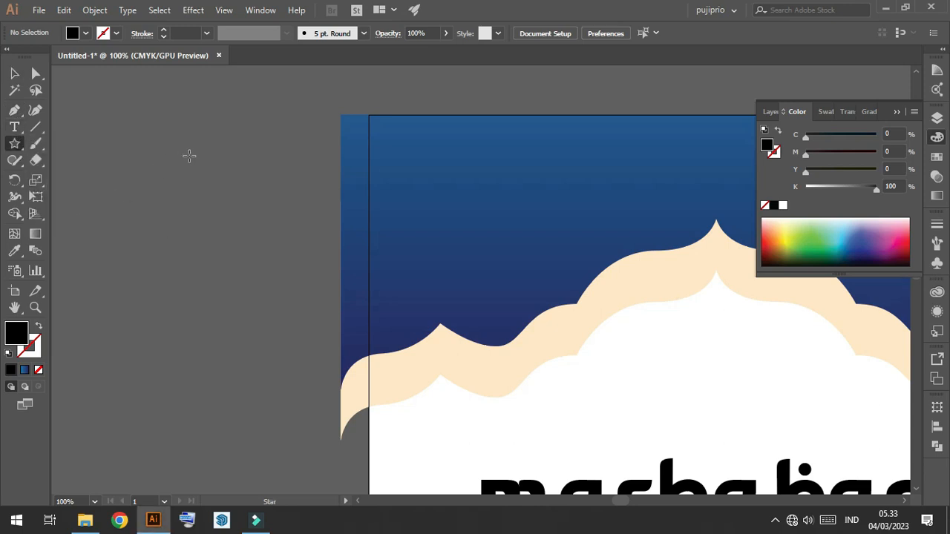
pyautogui.moveTo(461, 206); pyautogui.dragTo(485, 229)
pyautogui.hotkey('ctrl', 'z')
pyautogui.moveTo(228, 165); pyautogui.dragTo(262, 210)
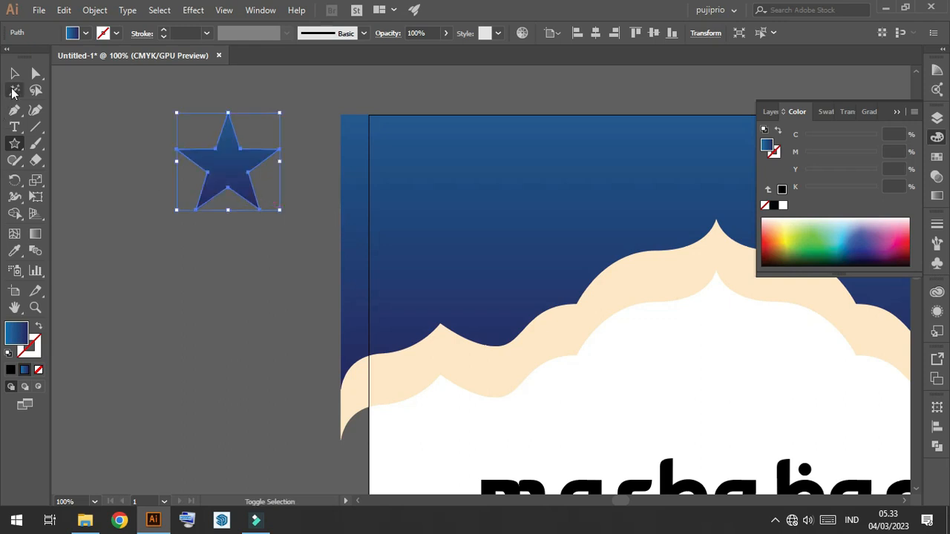
# - Give the star the cream arch's color with the yellow component raised to 89%
pyautogui.click(14, 250)
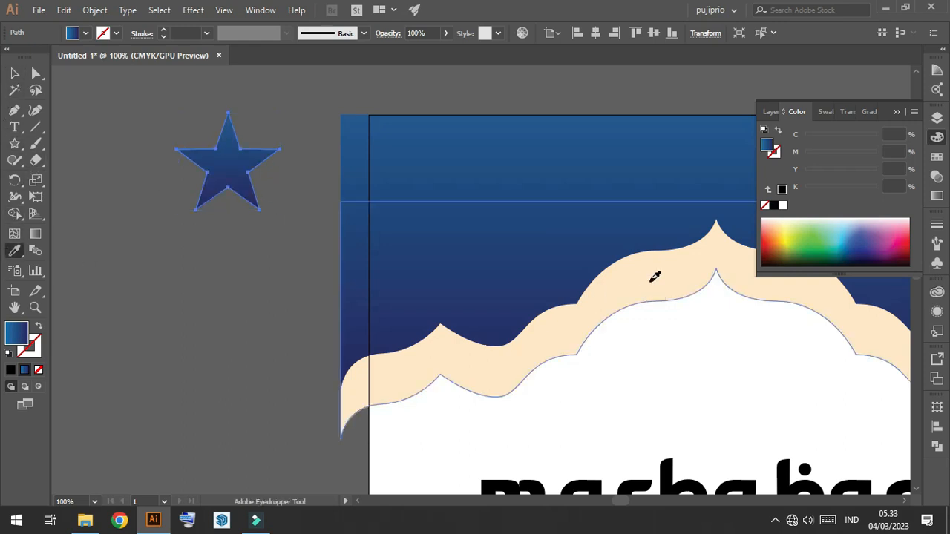
pyautogui.click(651, 281)
pyautogui.moveTo(850, 172); pyautogui.dragTo(869, 172)
# - Move the star onto the left part of the blue arch and shrink it to about half its size
pyautogui.click(14, 74)
pyautogui.moveTo(428, 215); pyautogui.dragTo(456, 237)
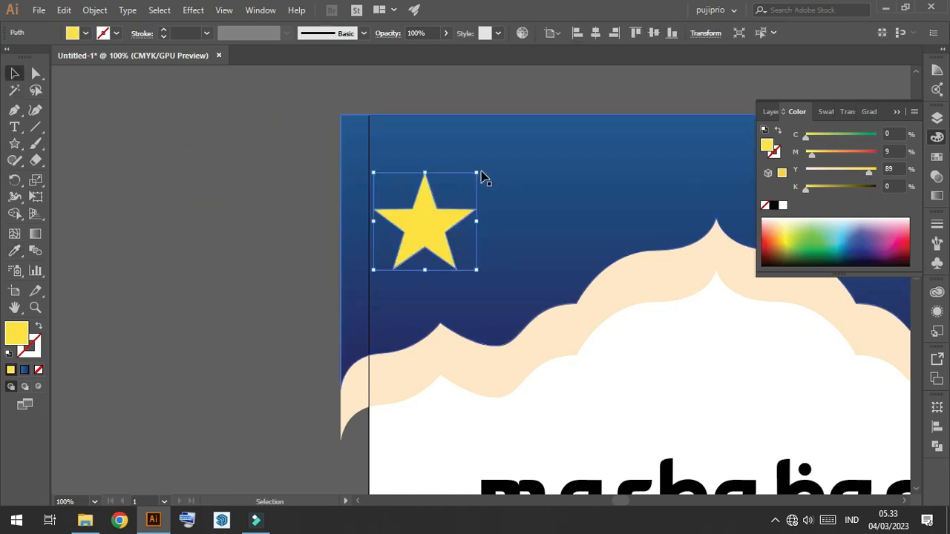
pyautogui.moveTo(478, 173); pyautogui.dragTo(450, 188)
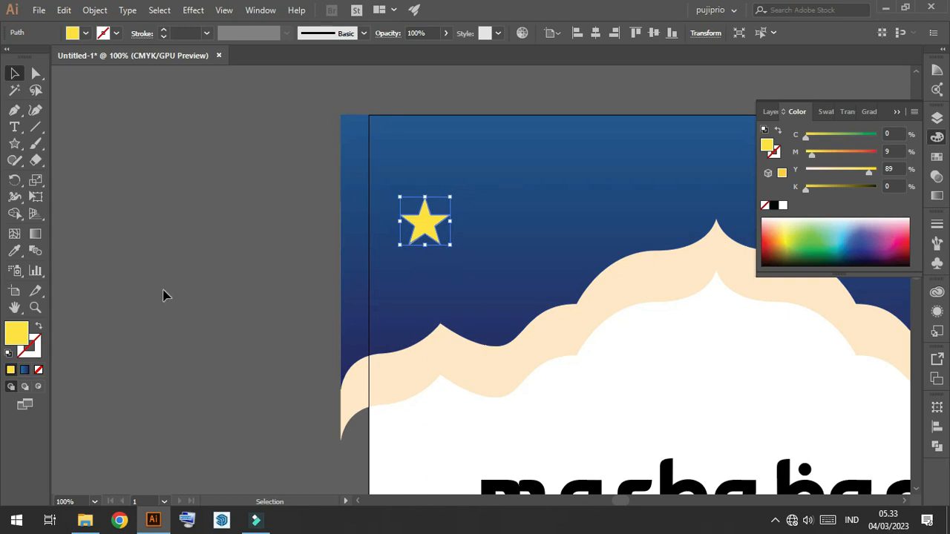
# - Recolor the star by sampling the arch's cream fill with the Eyedropper
pyautogui.scroll(-2, 209, 238)
pyautogui.click(15, 251)
pyautogui.scroll(1, 300, 279)
pyautogui.click(392, 296)
pyautogui.click(15, 74)
pyautogui.click(178, 167)
# - Shift the cream star further right on the blue arch and scale it down
pyautogui.scroll(2, 259, 210)
pyautogui.moveTo(406, 230); pyautogui.dragTo(551, 253)
pyautogui.moveTo(589, 203); pyautogui.dragTo(577, 214)
pyautogui.click(254, 257)
# - Duplicate the star toward the blue arch's upper-left corner as a smaller copy
pyautogui.scroll(-1, 254, 257)
pyautogui.moveTo(491, 218); pyautogui.dragTo(281, 175)
pyautogui.moveTo(242, 203); pyautogui.dragTo(188, 126)
pyautogui.scroll(2, 202, 139)
pyautogui.click(199, 133)
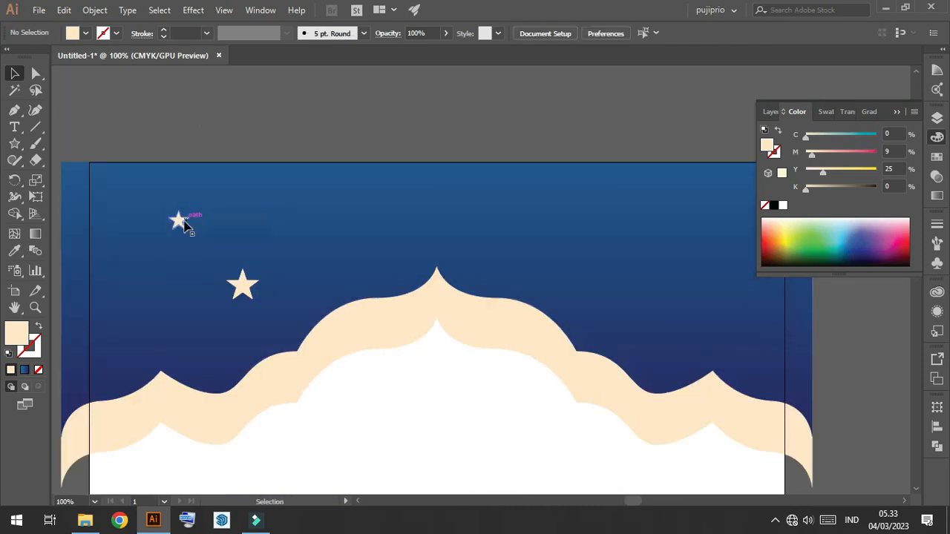
# - Copy the stars to the blue arch's right side as one medium star and one small star
pyautogui.click(183, 222)
pyautogui.scroll(5, 183, 224)
pyautogui.moveTo(221, 263); pyautogui.dragTo(413, 221)
pyautogui.scroll(-7, 220, 237)
pyautogui.click(231, 223)
pyautogui.scroll(4, 429, 244)
pyautogui.click(502, 192)
pyautogui.scroll(-3, 528, 218)
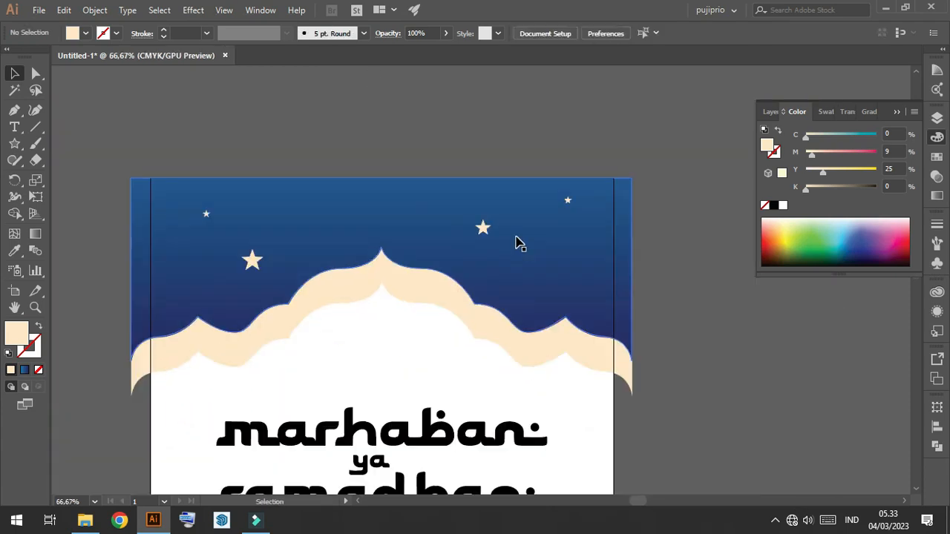
# - Add a medium star copy at the arch's upper left and a small one at its lower right, adjusting their spacing
pyautogui.scroll(-1, 438, 192)
pyautogui.moveTo(470, 210); pyautogui.dragTo(329, 193)
pyautogui.moveTo(530, 192); pyautogui.dragTo(548, 257)
pyautogui.scroll(5, 548, 258)
pyautogui.scroll(-4, 510, 264)
pyautogui.click(583, 238)
pyautogui.scroll(1, 398, 207)
pyautogui.moveTo(398, 206)
pyautogui.mouseDown()
pyautogui.moveTo(436, 215)
pyautogui.moveTo(412, 194)
pyautogui.mouseUp()
pyautogui.scroll(-3, 436, 216)
pyautogui.click(544, 291)
# - Move the blue and cream arches up together so they sit higher on the artboard
pyautogui.scroll(2, 371, 226)
pyautogui.click(395, 259)
pyautogui.keyDown('shift'); pyautogui.click(395, 223); pyautogui.keyUp('shift')
# - Reposition the large and small stars on the left slightly up and toward the artboard's left edge
pyautogui.click(253, 240)
pyautogui.moveTo(253, 240); pyautogui.dragTo(238, 222)
pyautogui.moveTo(207, 195); pyautogui.dragTo(186, 183)
# - Lower only the blue arch's straight upper edge to the artboard's upper edge
pyautogui.press('a')
pyautogui.click(250, 123)
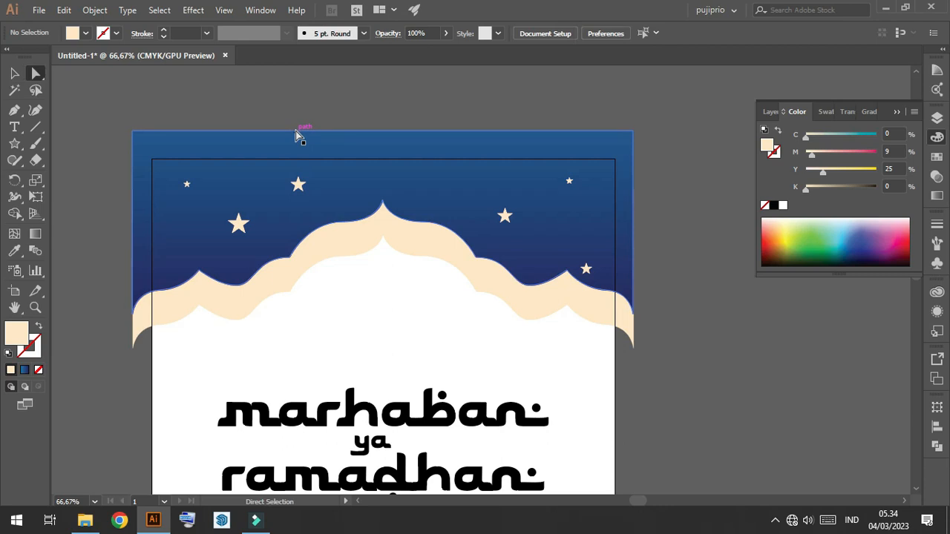
pyautogui.click(611, 154)
pyautogui.click(500, 34)
pyautogui.click(518, 125)
pyautogui.scroll(-2, 518, 125)
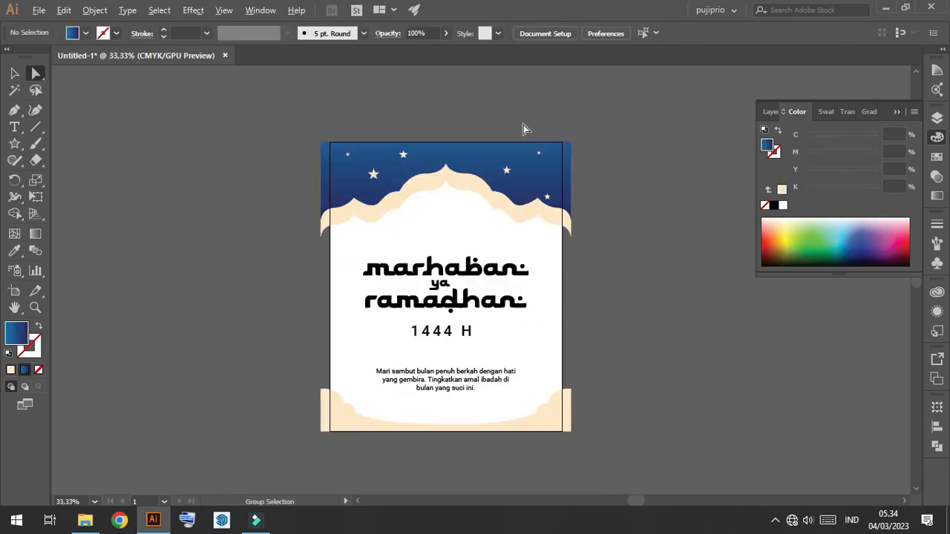
pyautogui.scroll(-1, 519, 126)
# - Move the "marhaban ya ramadhan" title group slightly up
pyautogui.click(14, 73)
pyautogui.scroll(3, 433, 167)
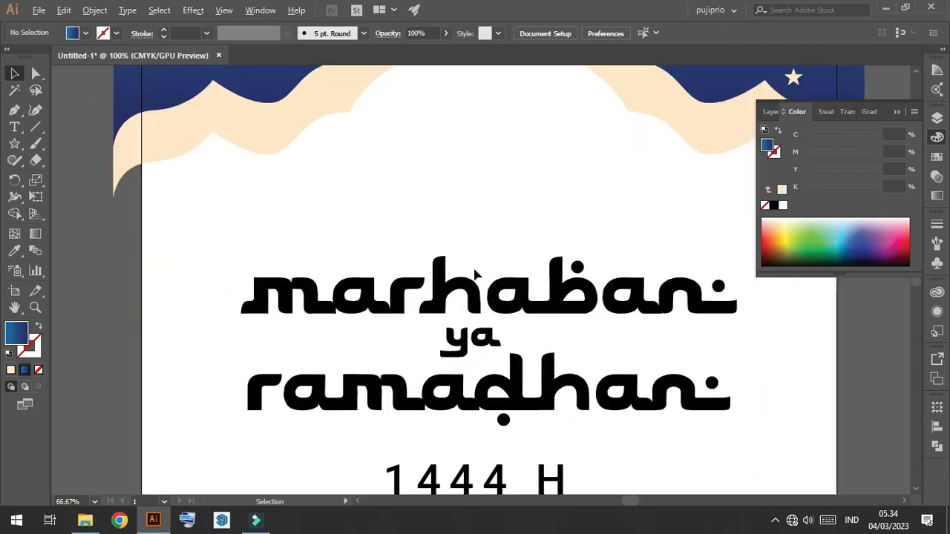
pyautogui.click(529, 302)
pyautogui.moveTo(529, 302); pyautogui.dragTo(530, 289)
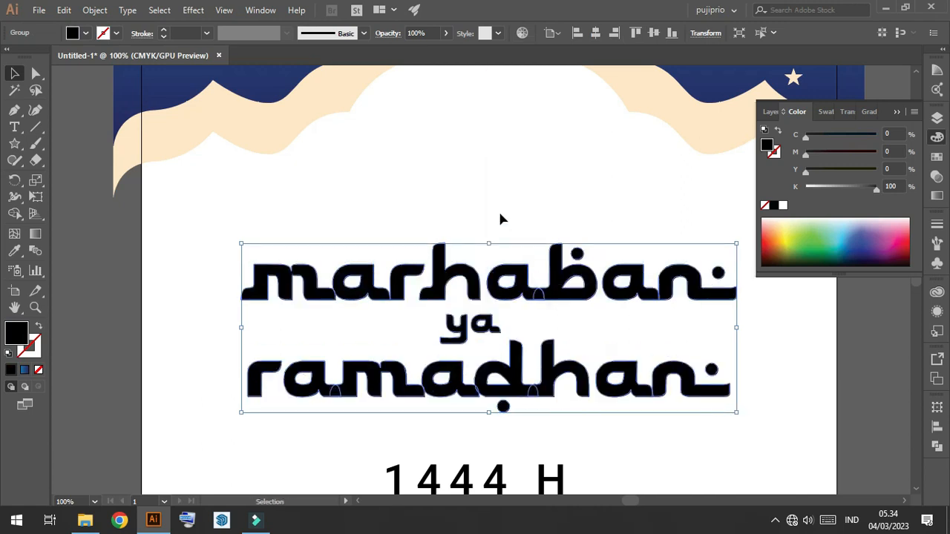
# - Fill the title with solid blue at C 72, M 34, Y 0, K 48%
pyautogui.scroll(-2, 454, 180)
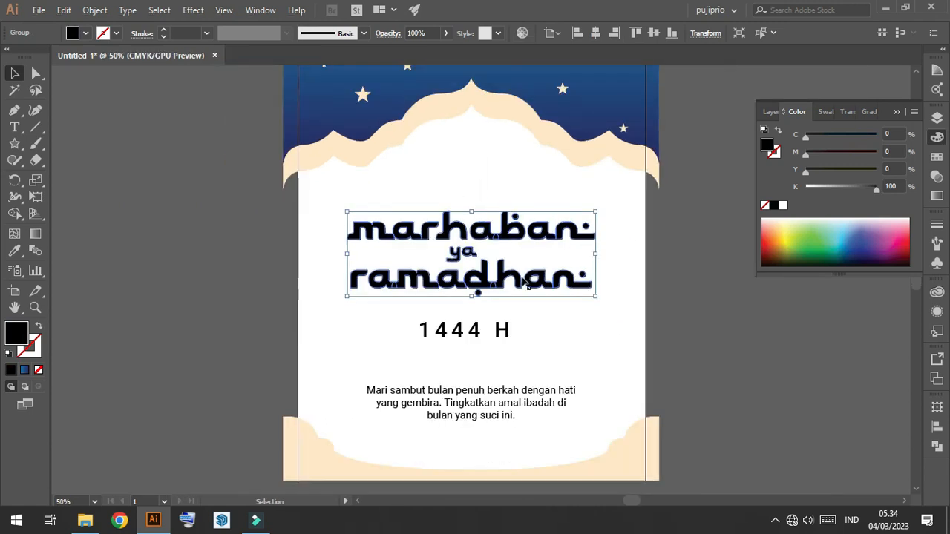
pyautogui.click(840, 186)
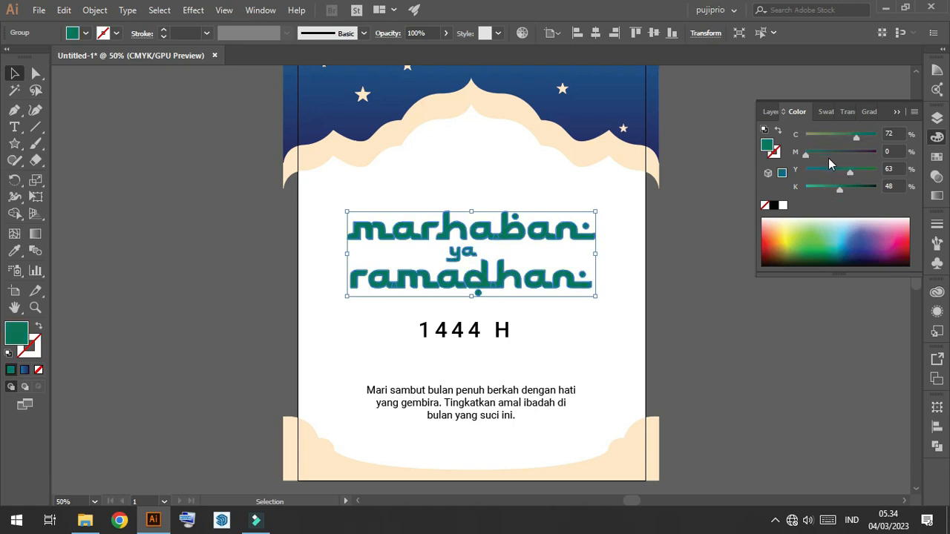
pyautogui.click(830, 153)
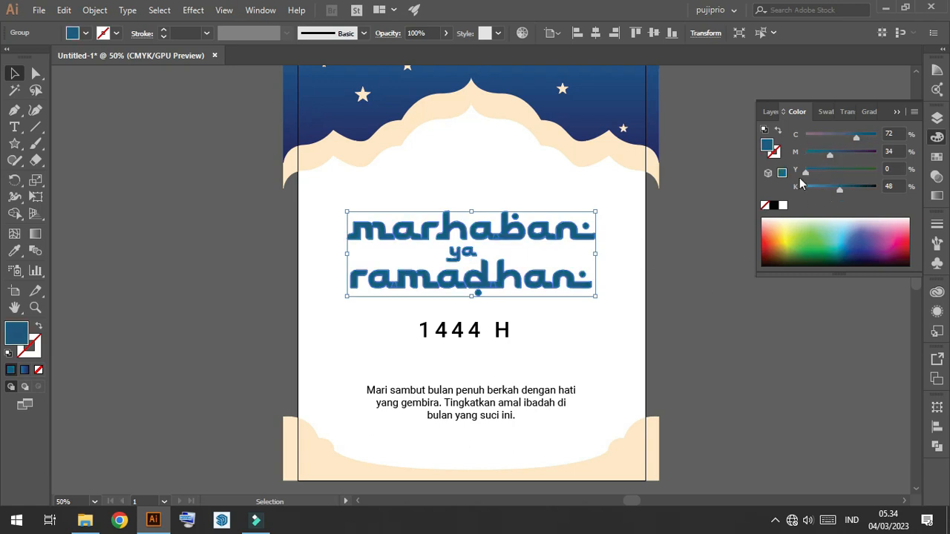
# - Apply the blue arch's gradient to the title by sampling it with the Eyedropper
pyautogui.scroll(2, 182, 311)
pyautogui.click(13, 252)
pyautogui.click(371, 140)
# - Run the title's gradient vertically across the whole group, from lighter blue above to dark blue below
pyautogui.click(34, 234)
pyautogui.moveTo(502, 249)
pyautogui.mouseDown()
pyautogui.moveTo(496, 347)
pyautogui.moveTo(469, 249)
pyautogui.mouseUp()
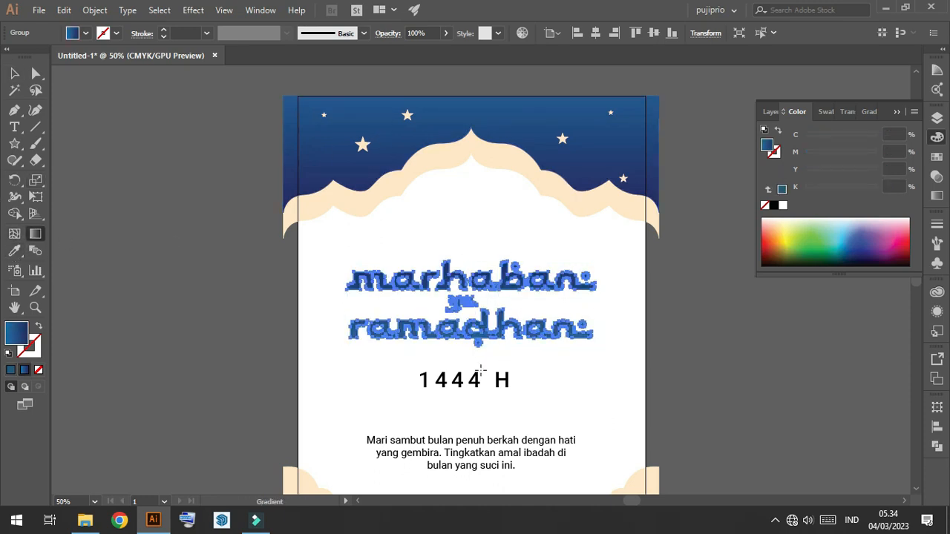
pyautogui.moveTo(481, 381); pyautogui.dragTo(481, 386)
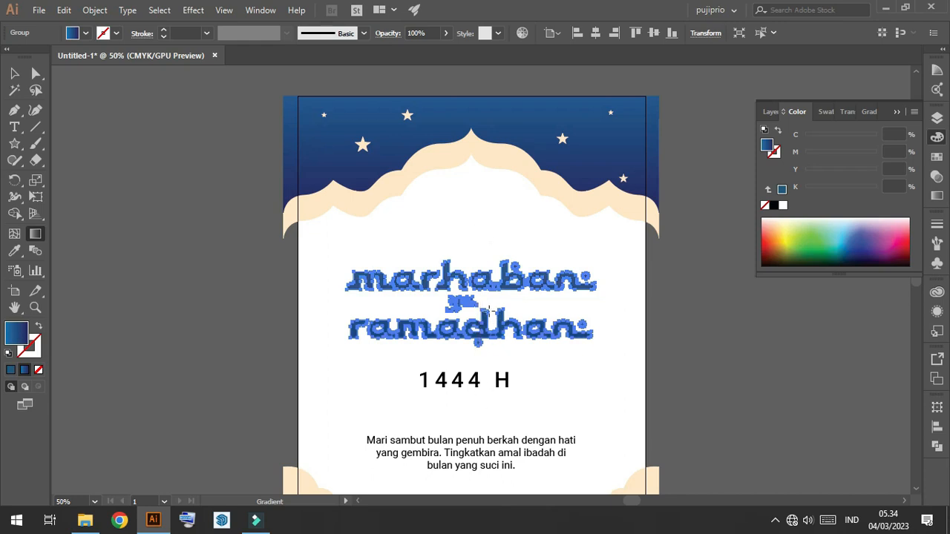
pyautogui.moveTo(513, 269); pyautogui.dragTo(501, 386)
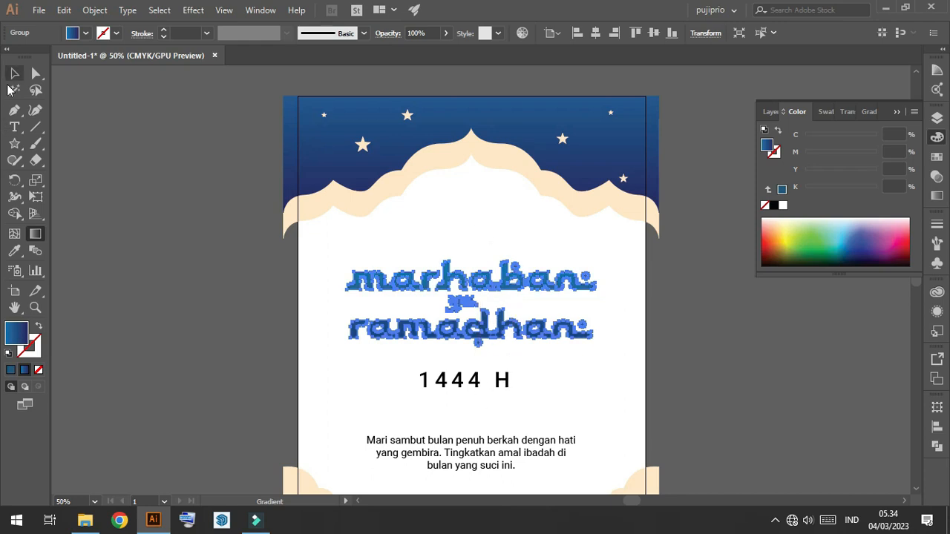
pyautogui.click(14, 73)
pyautogui.click(165, 156)
pyautogui.scroll(-2, 738, 334)
# - Enlarge the "1444 H" line to 73 pt
pyautogui.scroll(1, 501, 316)
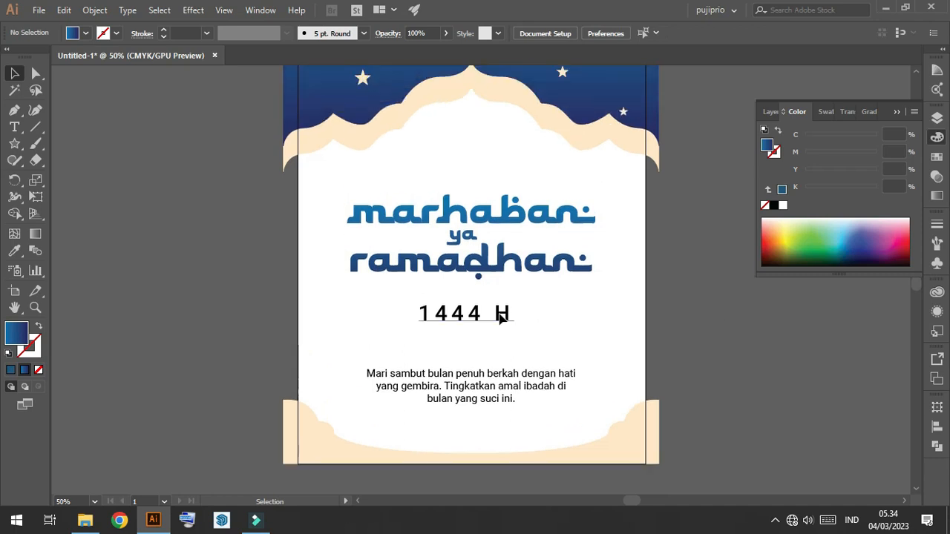
pyautogui.scroll(3, 505, 318)
pyautogui.click(505, 306)
pyautogui.scroll(9, 648, 38)
pyautogui.scroll(2, 650, 33)
pyautogui.scroll(-2, 585, 213)
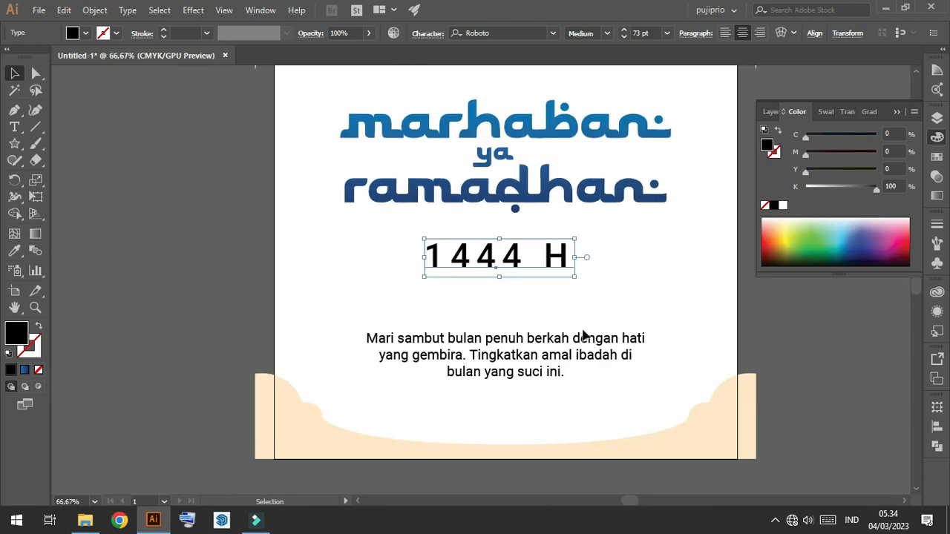
# - Recolor the "1444 H" line and the paragraph to dark gray with K at 80%
pyautogui.click(839, 186)
pyautogui.click(861, 186)
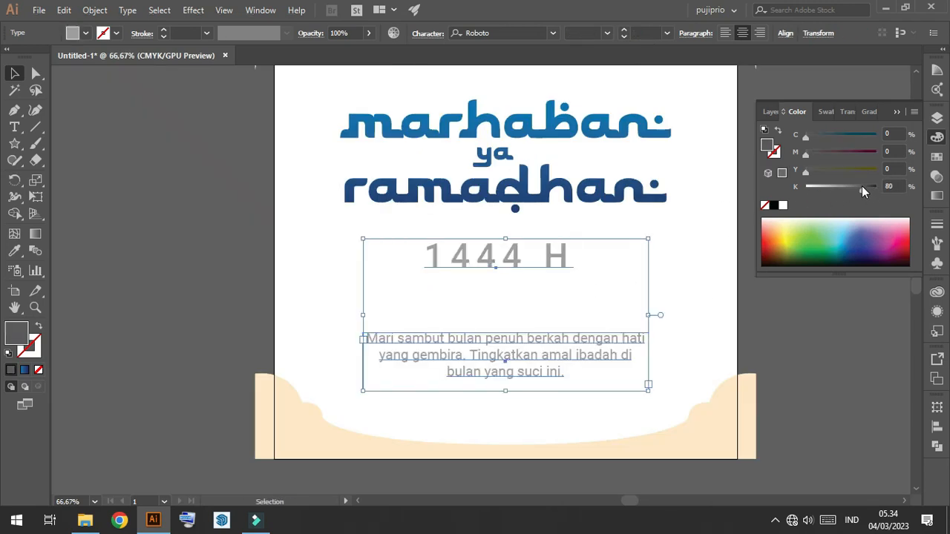
pyautogui.click(892, 186)
pyautogui.write('73')
pyautogui.press('Return')
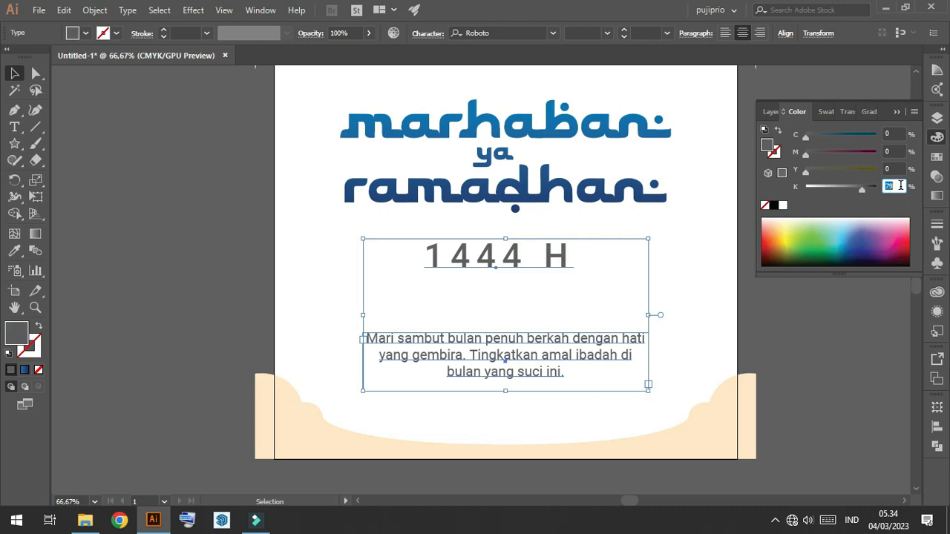
pyautogui.click(891, 335)
# - Narrow the blue arch, cream arch and cream bottom ornament together to the artboard's width
pyautogui.hotkey('ctrl', '-')
pyautogui.hotkey('ctrl', '-')
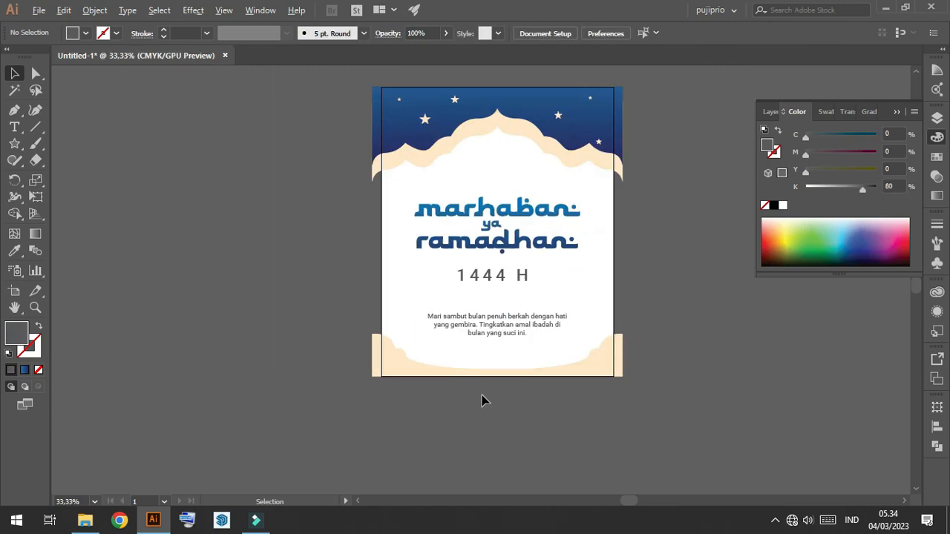
pyautogui.scroll(3, 483, 394)
pyautogui.click(660, 333)
pyautogui.scroll(-4, 346, 319)
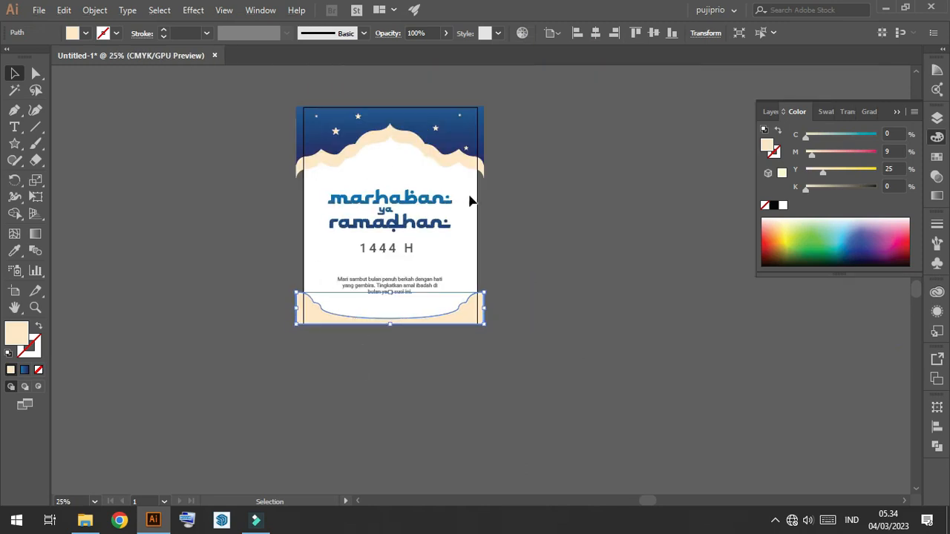
pyautogui.scroll(2, 470, 200)
pyautogui.keyDown('shift'); pyautogui.click(490, 121); pyautogui.keyUp('shift')
pyautogui.moveTo(500, 237); pyautogui.dragTo(485, 231)
pyautogui.click(576, 249)
pyautogui.scroll(3, 608, 210)
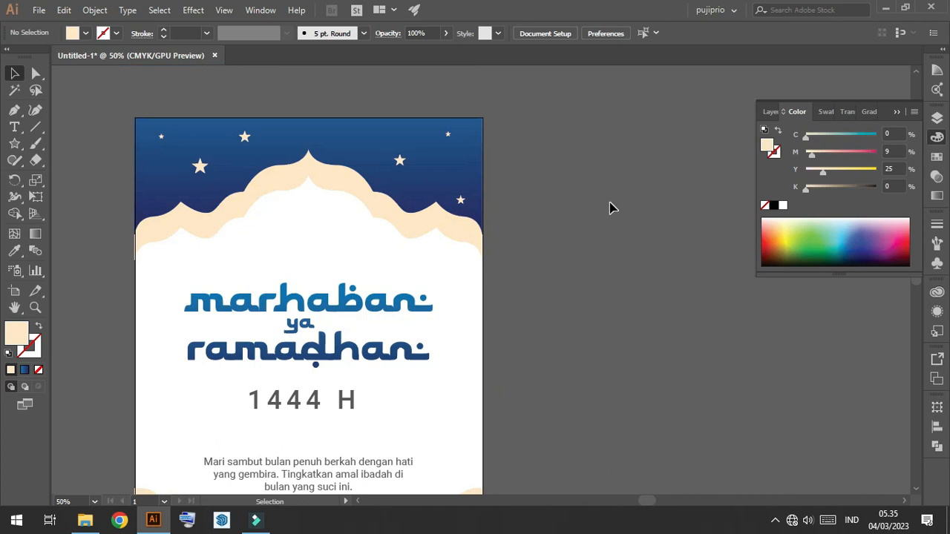
# - Draw a straight vertical line beside the artboard with the Pen tool, using a black stroke and no fill
pyautogui.scroll(-1, 610, 207)
pyautogui.scroll(-3, 621, 263)
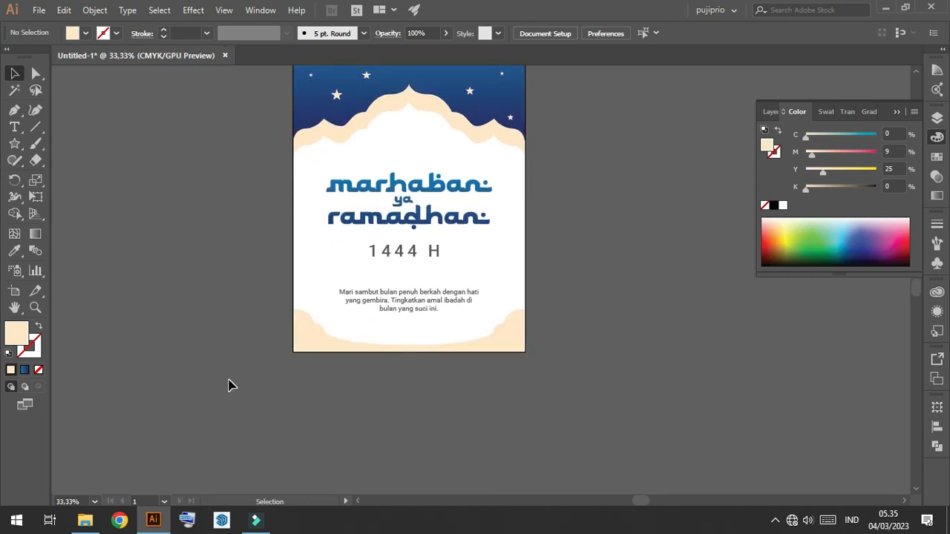
pyautogui.scroll(2, 541, 284)
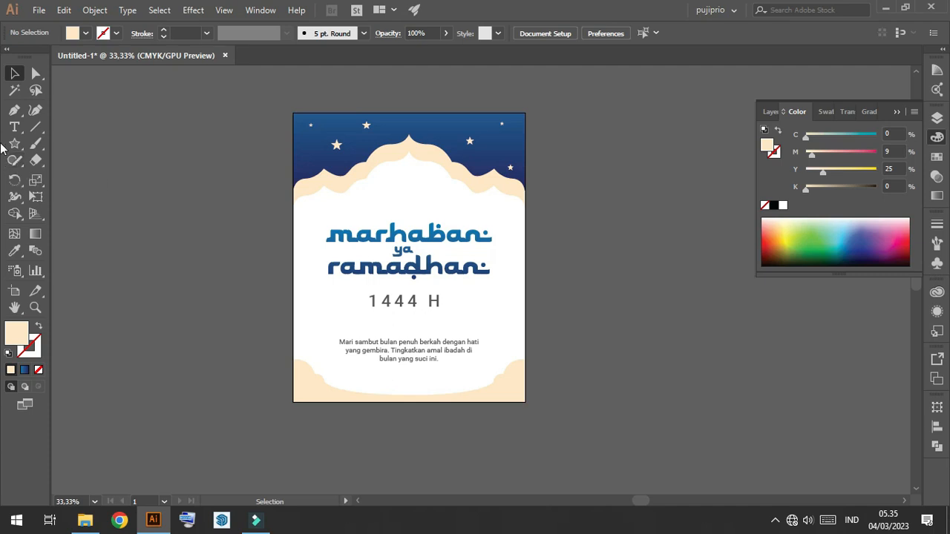
pyautogui.click(15, 110)
pyautogui.scroll(-2, 230, 227)
pyautogui.scroll(4, 169, 221)
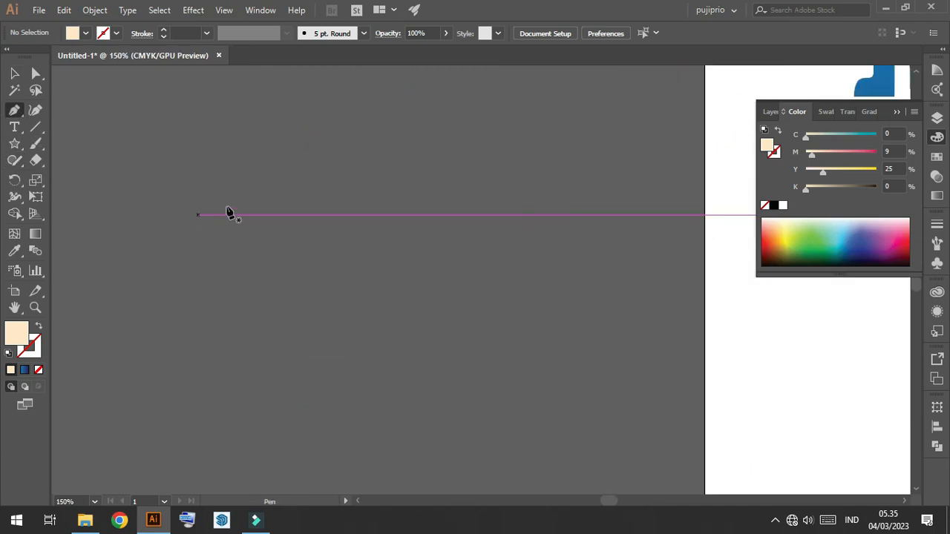
pyautogui.scroll(-1, 372, 177)
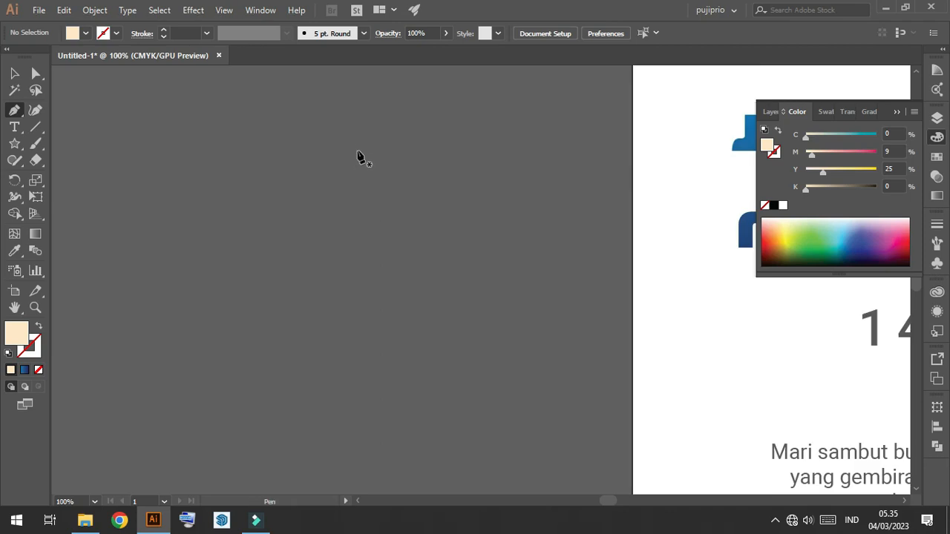
pyautogui.click(357, 139)
pyautogui.click(357, 444)
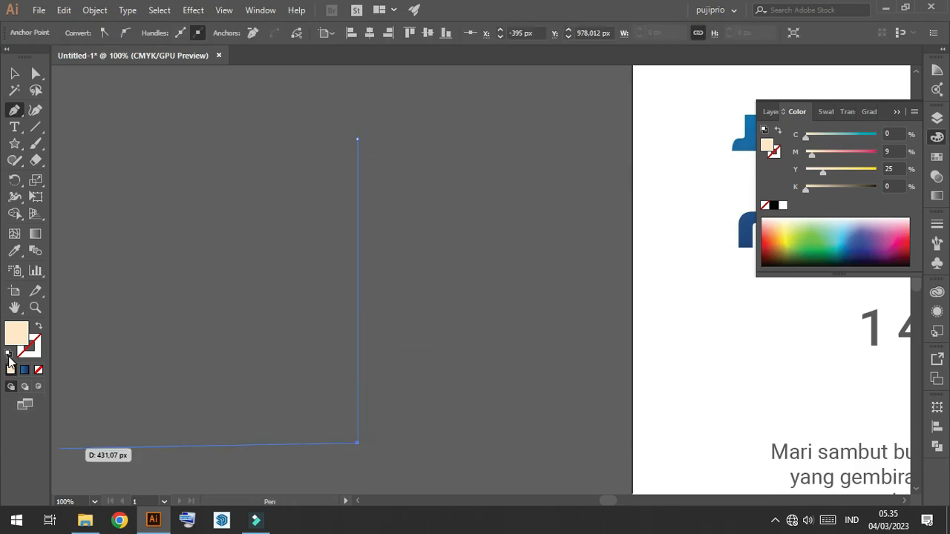
pyautogui.press('d')
pyautogui.click(38, 369)
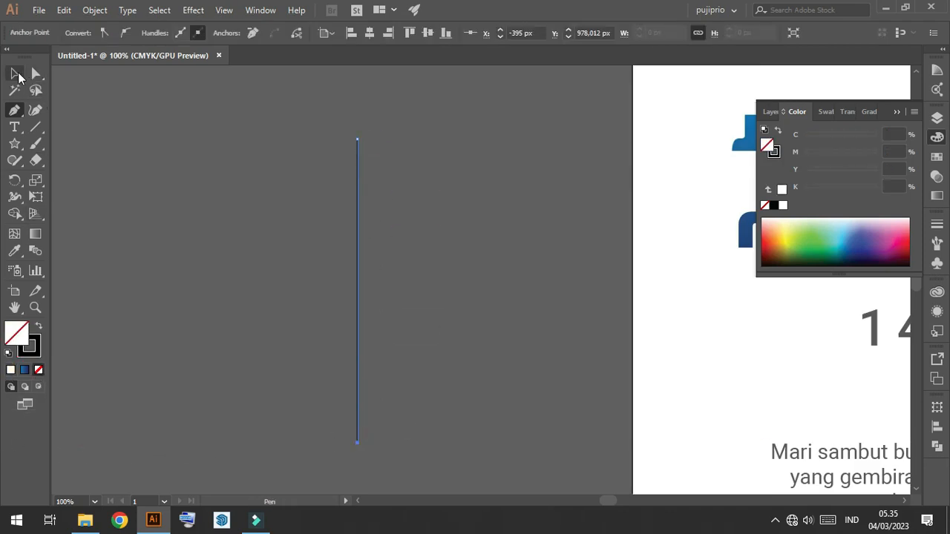
pyautogui.click(18, 76)
pyautogui.click(124, 119)
# - Start a half-lantern outline with the Pen tool, drawing straight stepped segments leftward and upward from the vertical guide line
pyautogui.click(14, 127)
pyautogui.scroll(1, 195, 168)
pyautogui.press('p')
pyautogui.moveTo(437, 330); pyautogui.dragTo(357, 213)
pyautogui.click(358, 228)
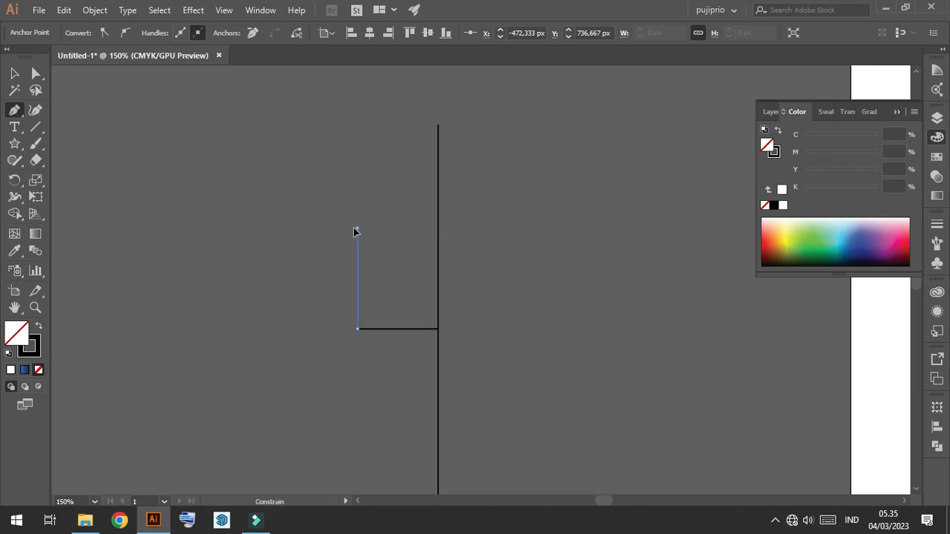
pyautogui.click(334, 228)
pyautogui.keyDown('shift'); pyautogui.click(335, 184); pyautogui.keyUp('shift')
pyautogui.scroll(3, 353, 137)
pyautogui.hotkey('ctrl', 'z')
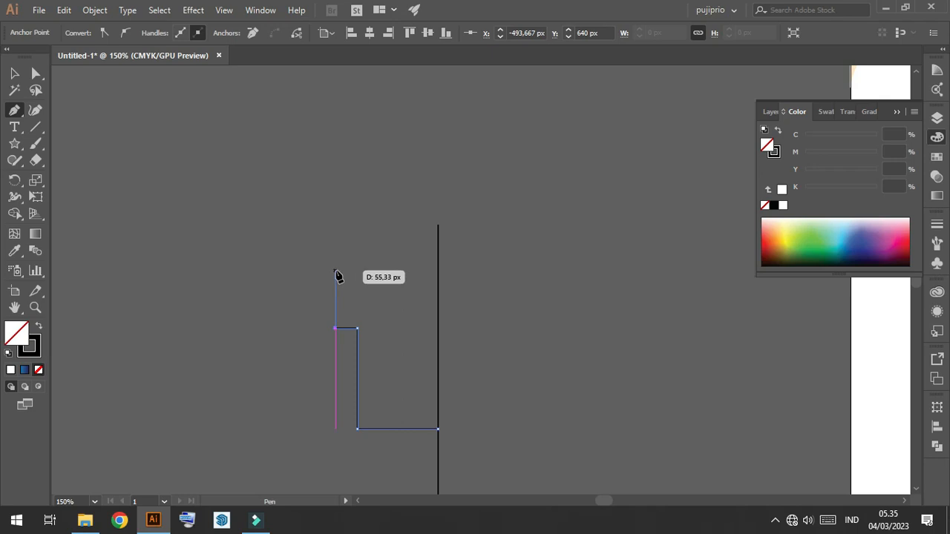
# - Curve the half-lantern outline into a dome ending in a point on the vertical line, and close the path
pyautogui.moveTo(335, 279); pyautogui.dragTo(336, 246)
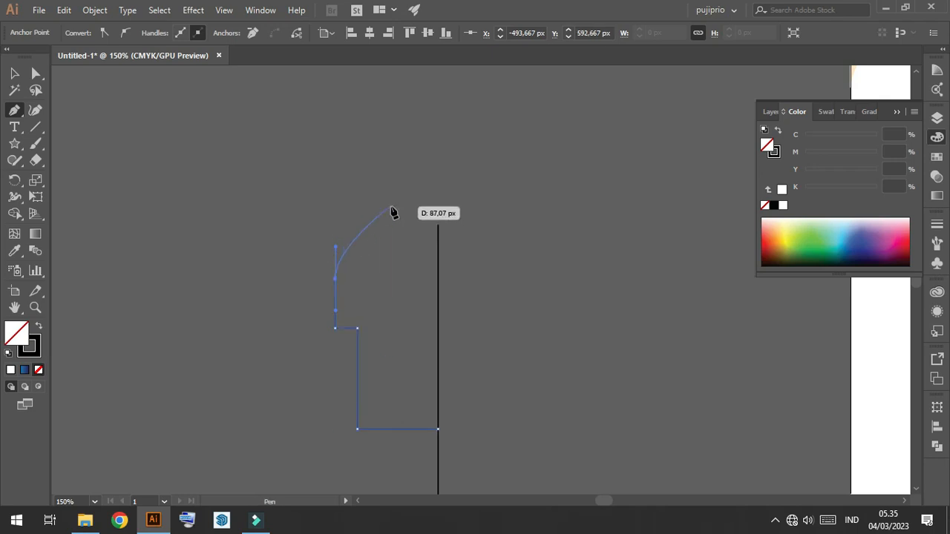
pyautogui.moveTo(400, 213); pyautogui.dragTo(455, 213)
pyautogui.hotkey('ctrl', 'z')
pyautogui.moveTo(382, 208); pyautogui.dragTo(424, 213)
pyautogui.hotkey('ctrl', 'z')
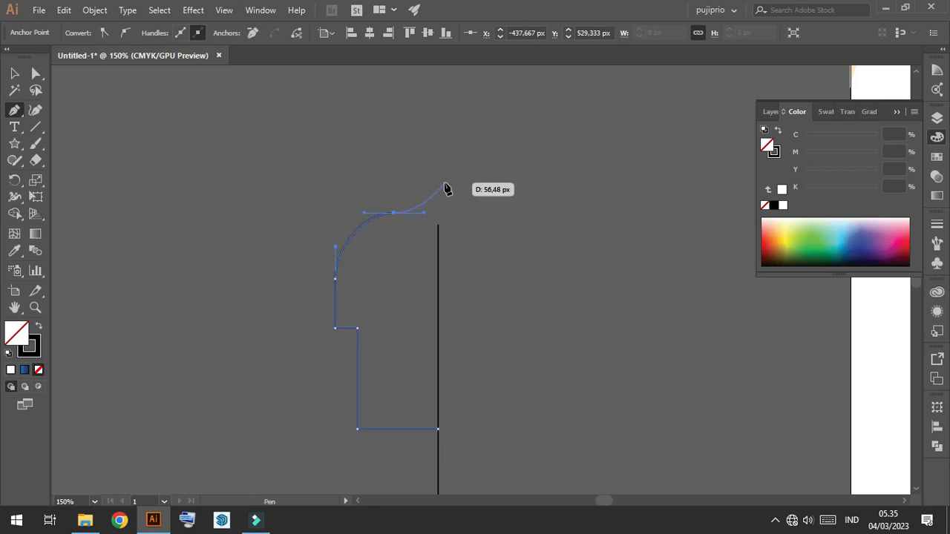
pyautogui.click(438, 187)
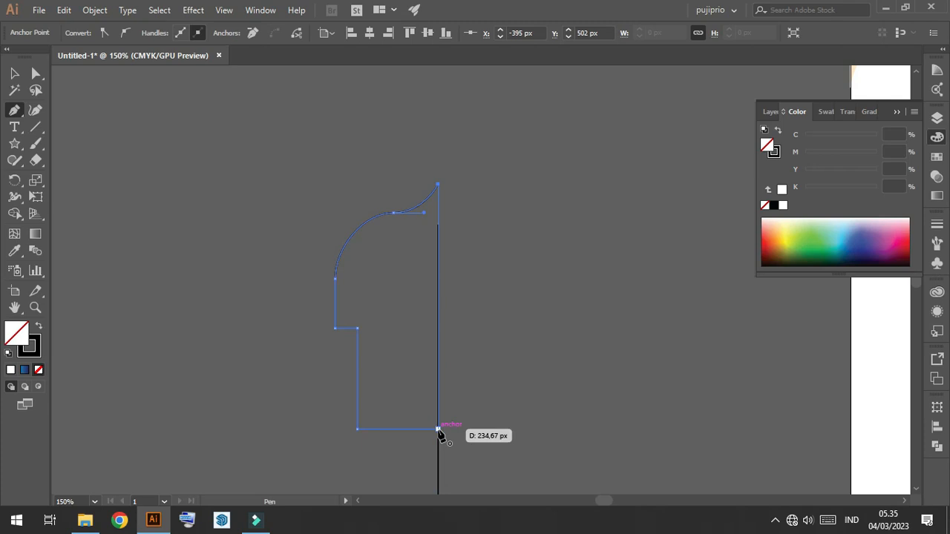
pyautogui.click(31, 75)
pyautogui.click(17, 75)
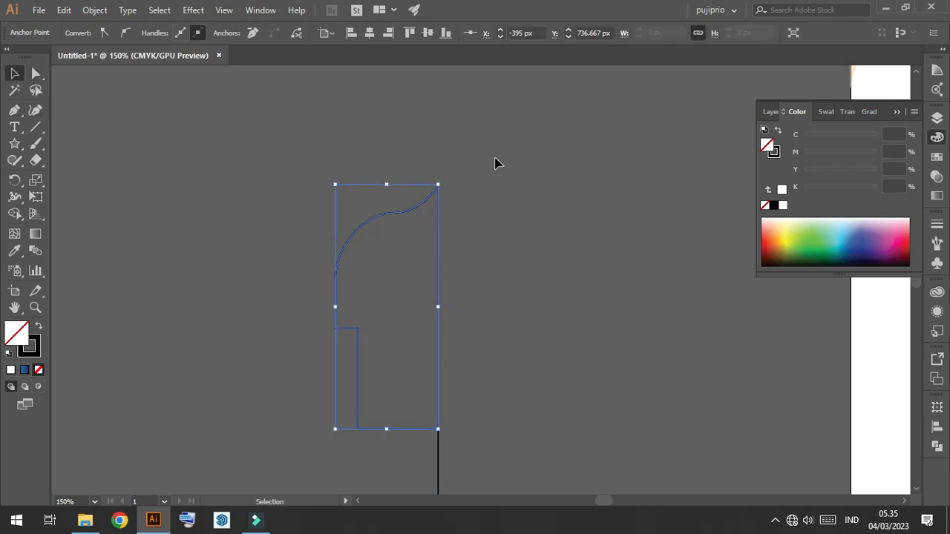
pyautogui.click(495, 158)
# - Give the half shape a black fill with no stroke and join a reflected copy to its right side
pyautogui.scroll(-3, 445, 193)
pyautogui.click(340, 188)
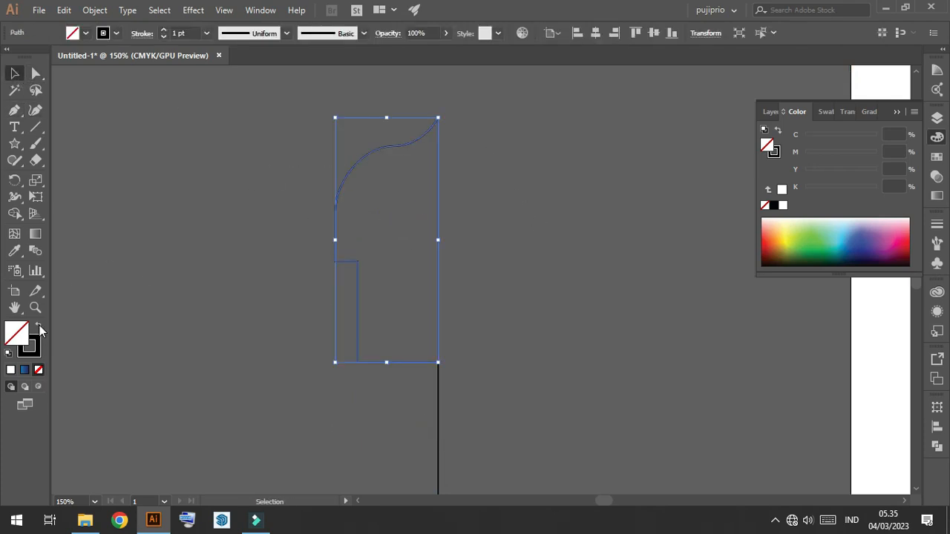
pyautogui.click(38, 328)
pyautogui.rightClick(380, 203)
pyautogui.moveTo(450, 407)
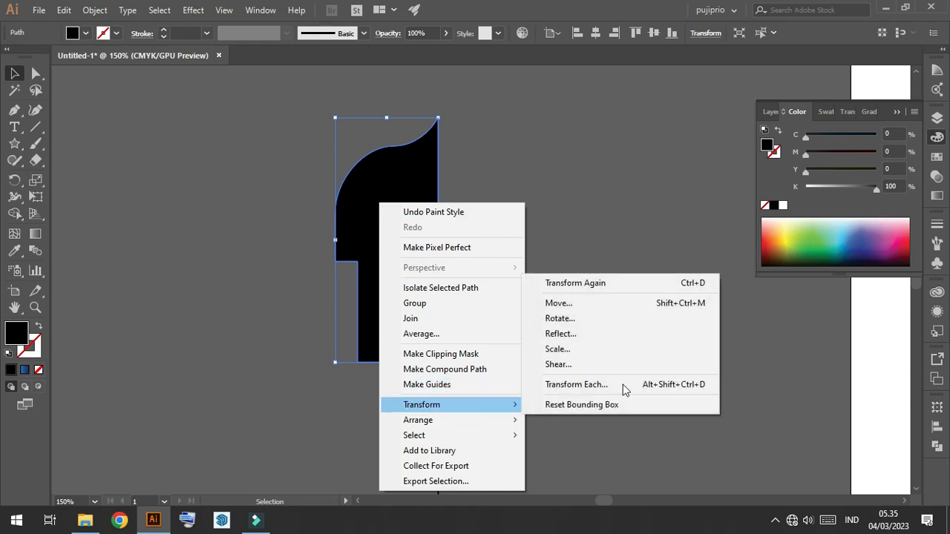
pyautogui.click(581, 335)
pyautogui.click(611, 320)
pyautogui.moveTo(446, 265); pyautogui.dragTo(481, 231)
pyautogui.click(653, 320)
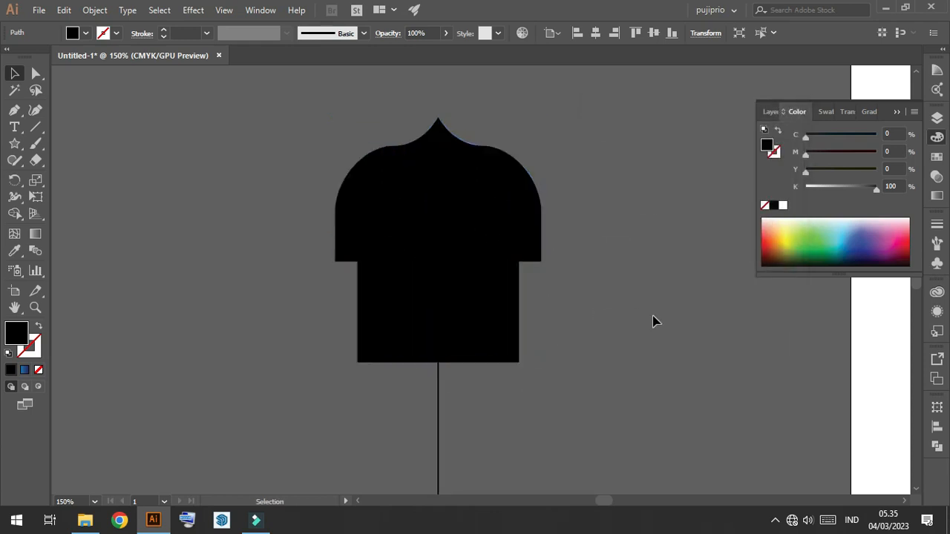
# - Round the inner notch corners on both halves of the black lantern shape
pyautogui.scroll(-1, 622, 265)
pyautogui.scroll(1, 493, 287)
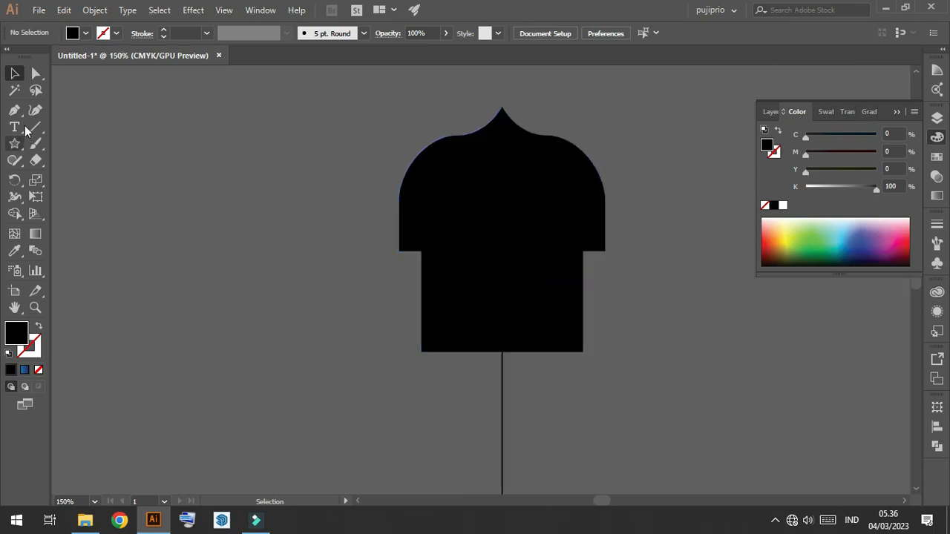
pyautogui.click(35, 77)
pyautogui.scroll(2, 424, 244)
pyautogui.click(409, 275)
pyautogui.scroll(1, 756, 326)
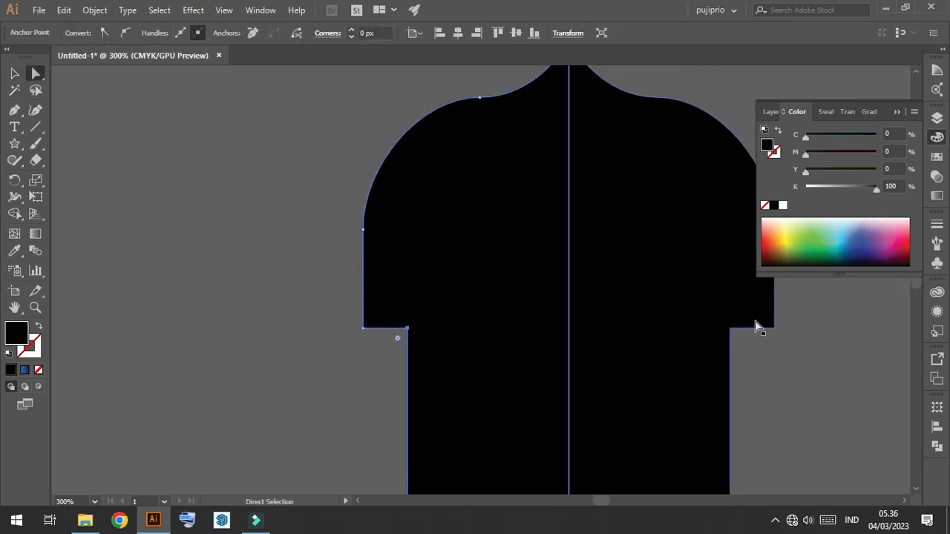
pyautogui.keyDown('shift'); pyautogui.click(732, 330); pyautogui.keyUp('shift')
pyautogui.moveTo(744, 341); pyautogui.dragTo(757, 357)
pyautogui.click(785, 379)
# - Place an upside-down copy of both black halves below the originals to form the lantern's lower part
pyautogui.scroll(-4, 354, 257)
pyautogui.scroll(-3, 341, 289)
pyautogui.scroll(1, 277, 248)
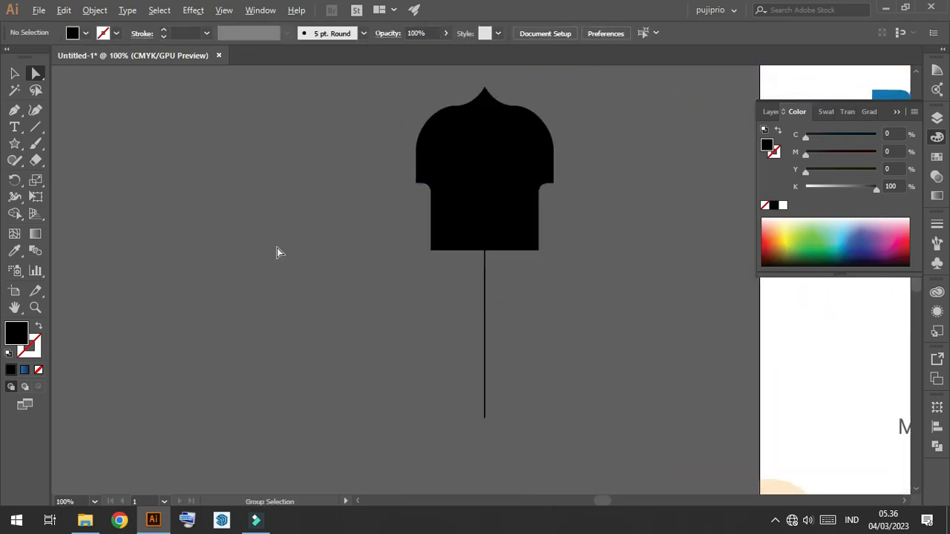
pyautogui.click(505, 159)
pyautogui.keyDown('shift'); pyautogui.click(452, 157); pyautogui.keyUp('shift')
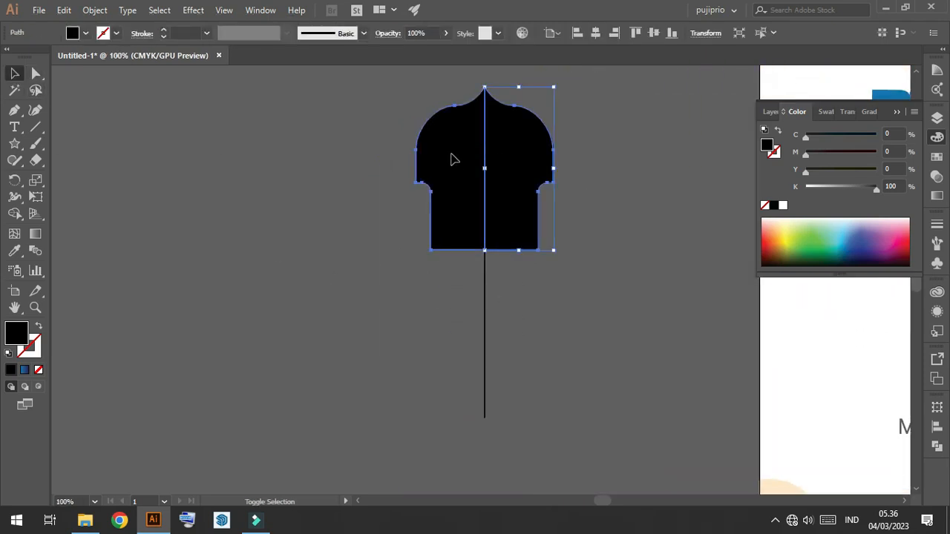
pyautogui.moveTo(506, 154); pyautogui.dragTo(503, 318)
# - Move the lantern pieces left, clear of the vertical line, and raise the lower half to overlap the upper half
pyautogui.moveTo(560, 420); pyautogui.dragTo(341, 157)
pyautogui.keyDown('shift'); pyautogui.click(435, 205); pyautogui.keyUp('shift')
pyautogui.moveTo(468, 201); pyautogui.dragTo(299, 212)
pyautogui.click(402, 288)
pyautogui.click(315, 325)
pyautogui.moveTo(315, 324); pyautogui.dragTo(313, 287)
pyautogui.click(403, 265)
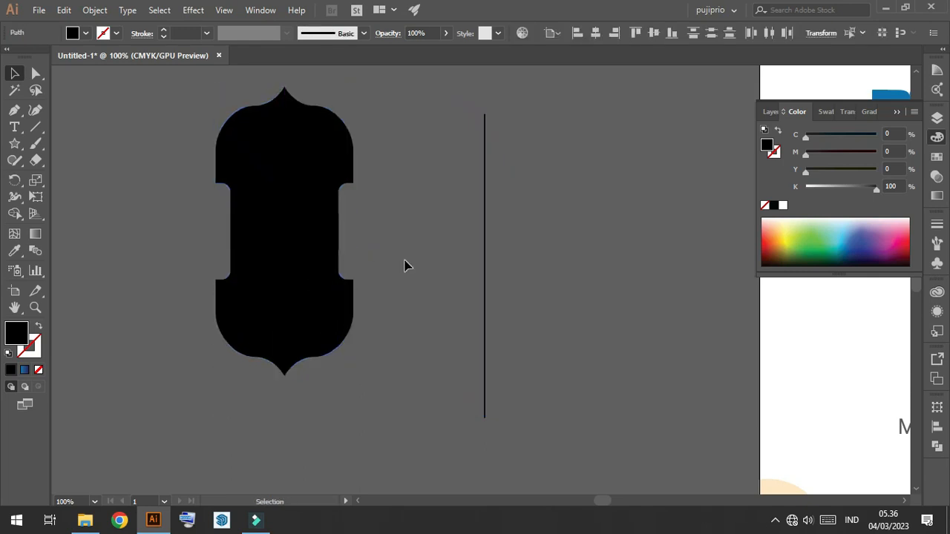
# - Merge all the black lantern pieces into one shape with the Shape Builder tool
pyautogui.scroll(-1, 413, 256)
pyautogui.scroll(1, 379, 372)
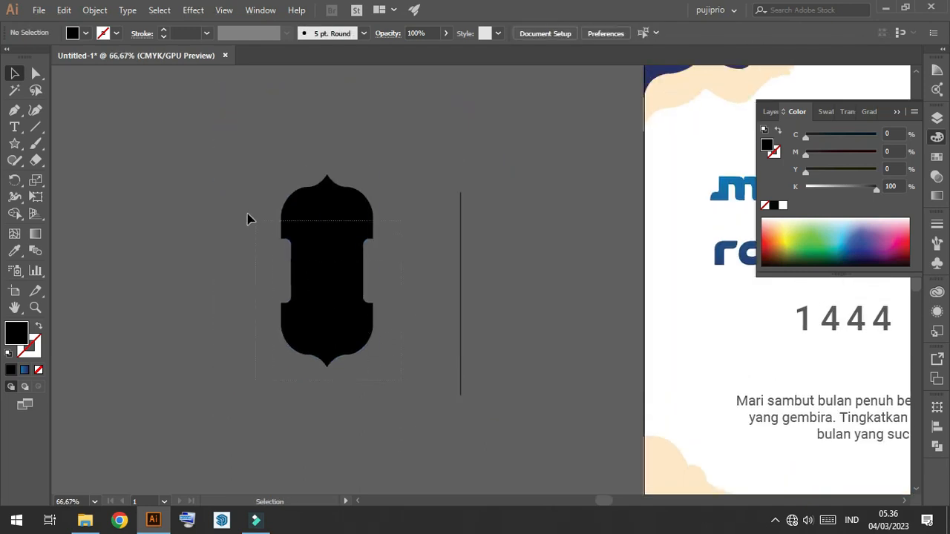
pyautogui.moveTo(247, 214); pyautogui.dragTo(245, 211)
pyautogui.scroll(2, 270, 266)
pyautogui.click(15, 215)
pyautogui.moveTo(346, 228)
pyautogui.mouseDown()
pyautogui.moveTo(438, 329)
pyautogui.moveTo(394, 203)
pyautogui.moveTo(346, 190)
pyautogui.mouseUp()
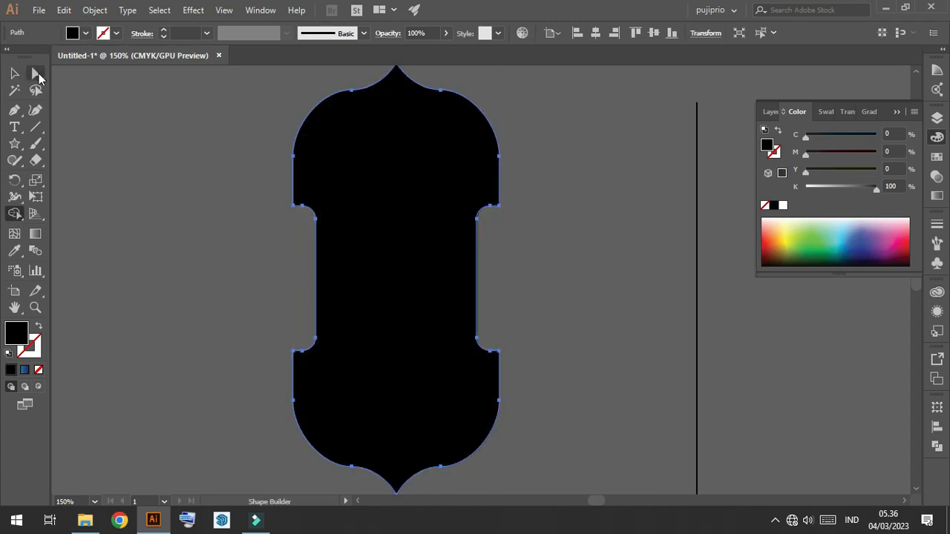
pyautogui.click(14, 73)
pyautogui.click(106, 117)
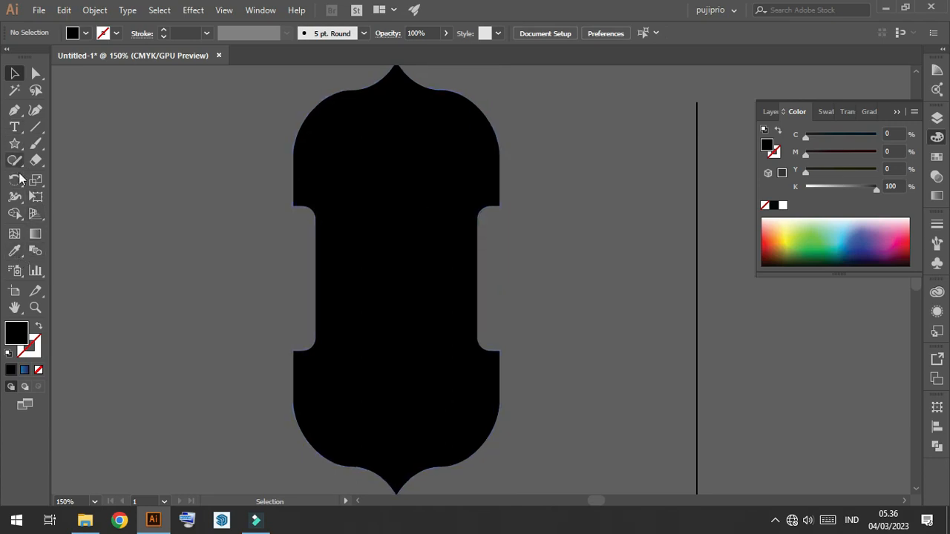
# - Draw a tall narrow rectangle on the lantern's left part and fill it with the gray sampled from the canvas
pyautogui.click(14, 110)
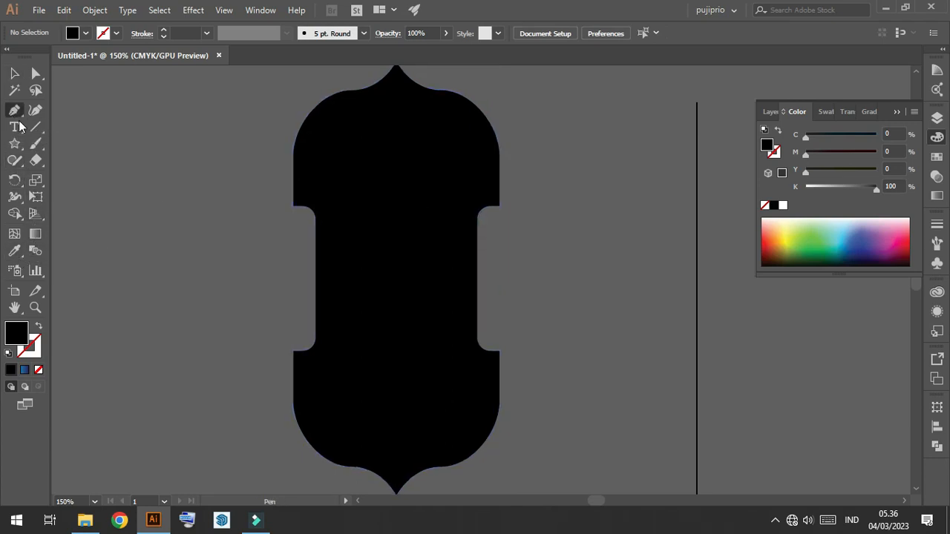
pyautogui.click(12, 149)
pyautogui.click(85, 140)
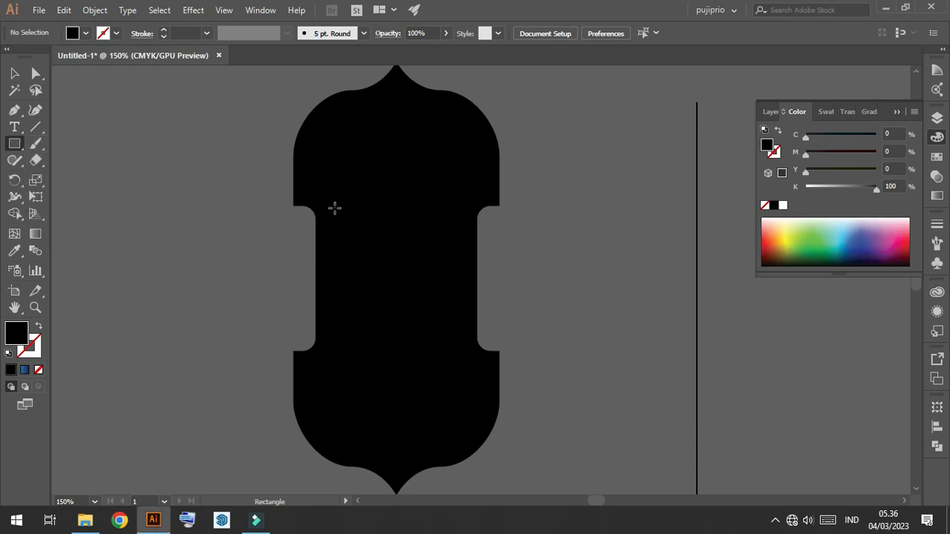
pyautogui.moveTo(341, 191); pyautogui.dragTo(376, 406)
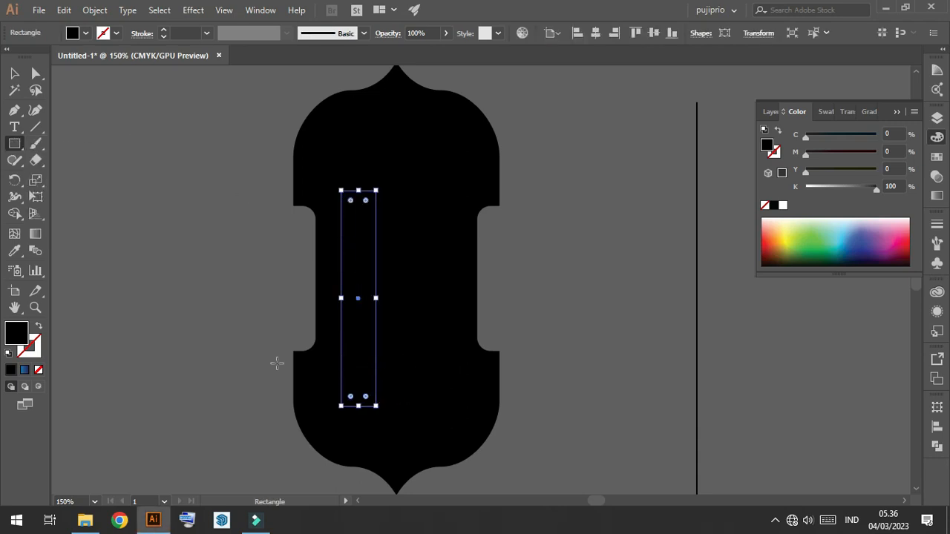
pyautogui.click(15, 252)
pyautogui.click(94, 250)
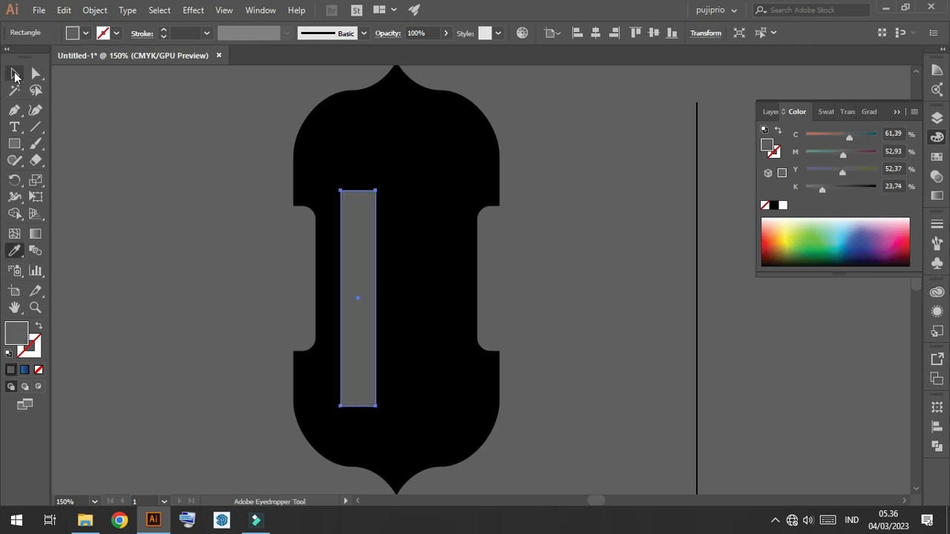
pyautogui.click(15, 73)
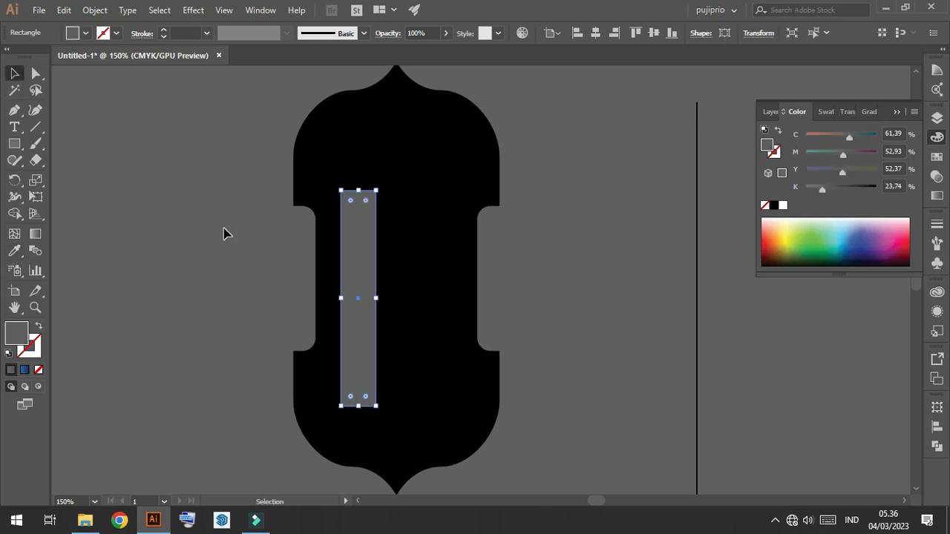
# - Shorten the gray bar to the narrow section's height with fully rounded ends, and place a copy to its right
pyautogui.moveTo(359, 190); pyautogui.dragTo(358, 204)
pyautogui.moveTo(358, 407); pyautogui.dragTo(349, 354)
pyautogui.click(490, 284)
pyautogui.scroll(1, 365, 269)
pyautogui.click(364, 269)
pyautogui.moveTo(350, 193); pyautogui.dragTo(424, 257)
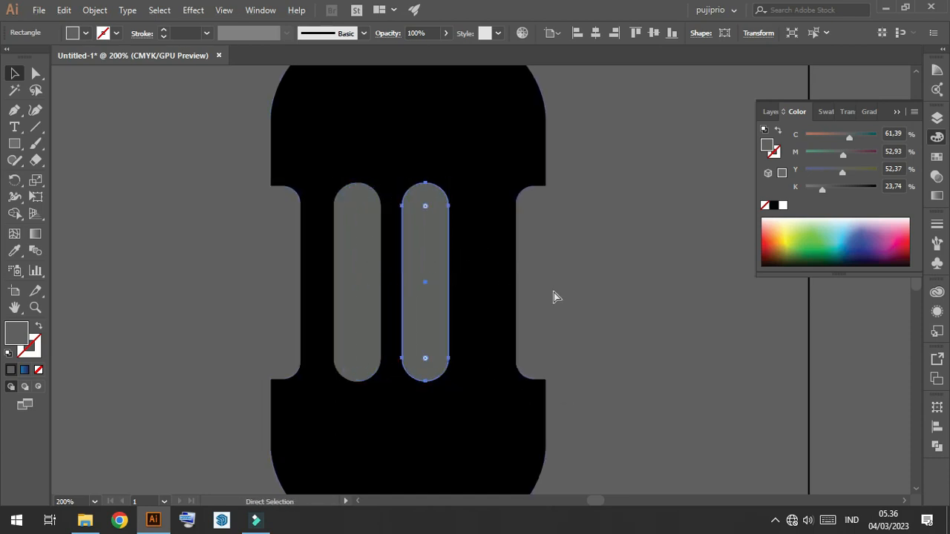
# - Repeat the copy to make a third evenly spaced bar, and group the three gray bars
pyautogui.hotkey('ctrl', 'd')
pyautogui.keyDown('shift'); pyautogui.click(416, 248); pyautogui.keyUp('shift')
pyautogui.keyDown('shift'); pyautogui.click(356, 257); pyautogui.keyUp('shift')
pyautogui.rightClick(524, 177)
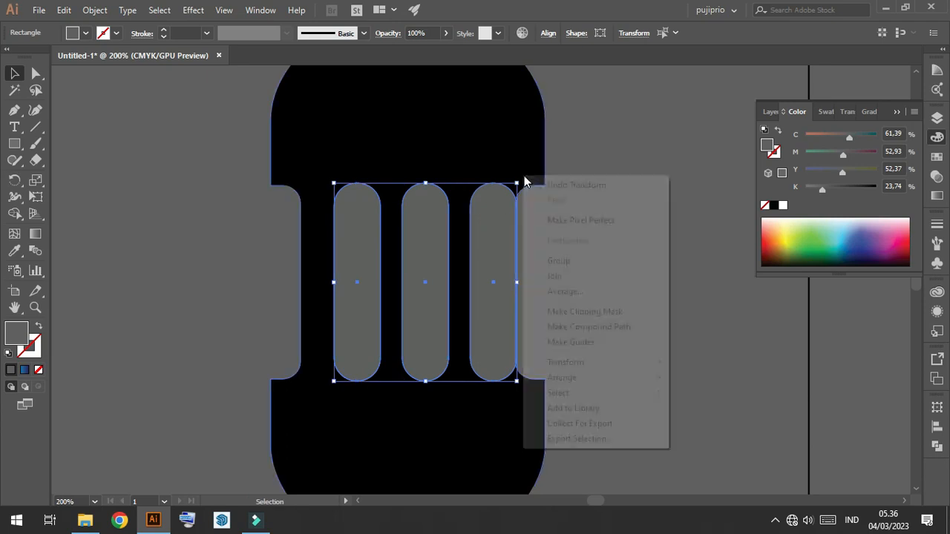
pyautogui.click(601, 260)
# - Center the group of bars horizontally on the black lantern body
pyautogui.keyDown('shift'); pyautogui.click(413, 142); pyautogui.keyUp('shift')
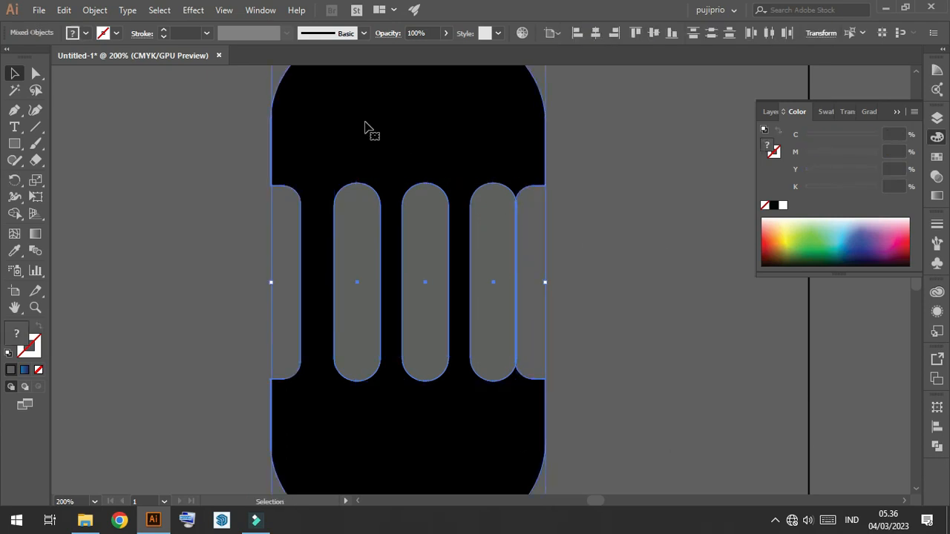
pyautogui.click(596, 33)
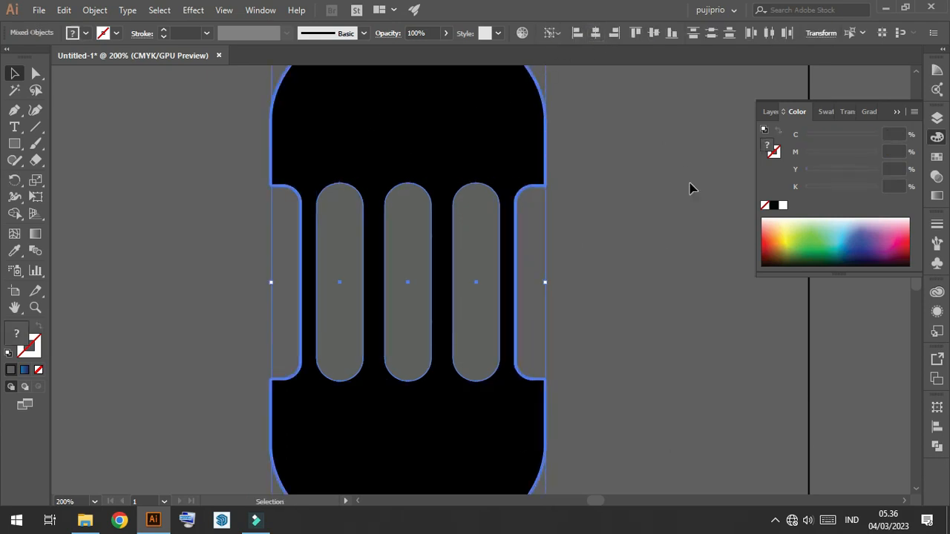
pyautogui.click(689, 186)
# - Try widening the black lantern body symmetrically about its center
pyautogui.scroll(-3, 375, 153)
pyautogui.click(429, 281)
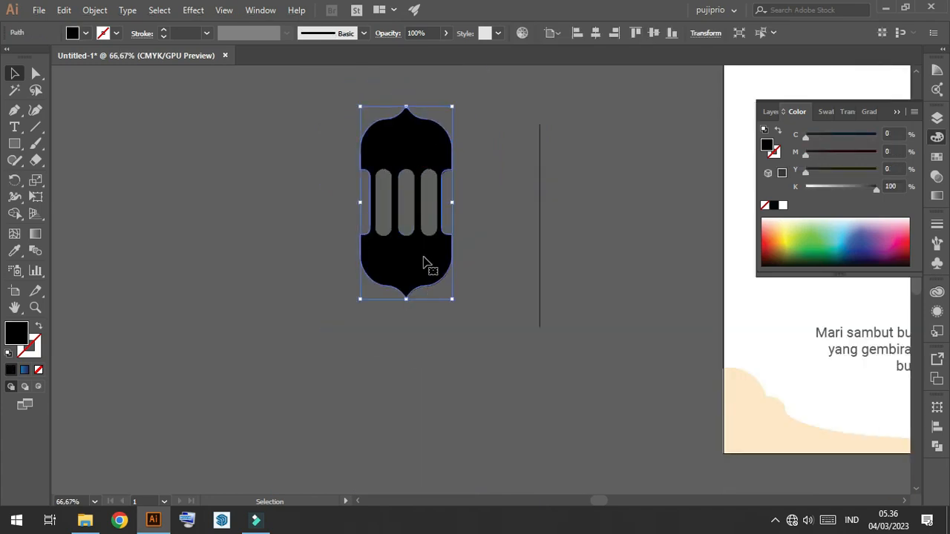
pyautogui.scroll(2, 424, 265)
pyautogui.moveTo(504, 213); pyautogui.dragTo(530, 214)
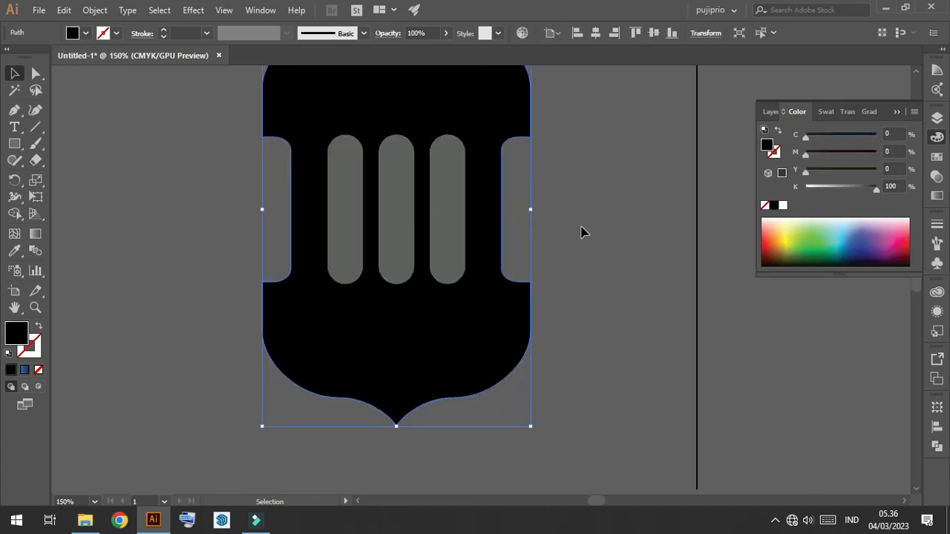
pyautogui.click(561, 218)
pyautogui.scroll(-3, 562, 218)
pyautogui.scroll(3, 519, 200)
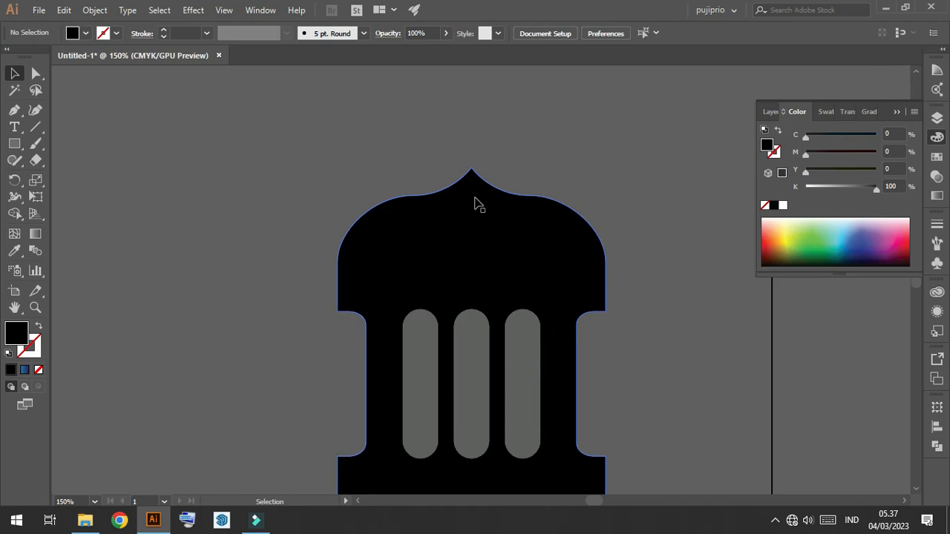
pyautogui.scroll(-2, 530, 309)
pyautogui.scroll(1, 531, 332)
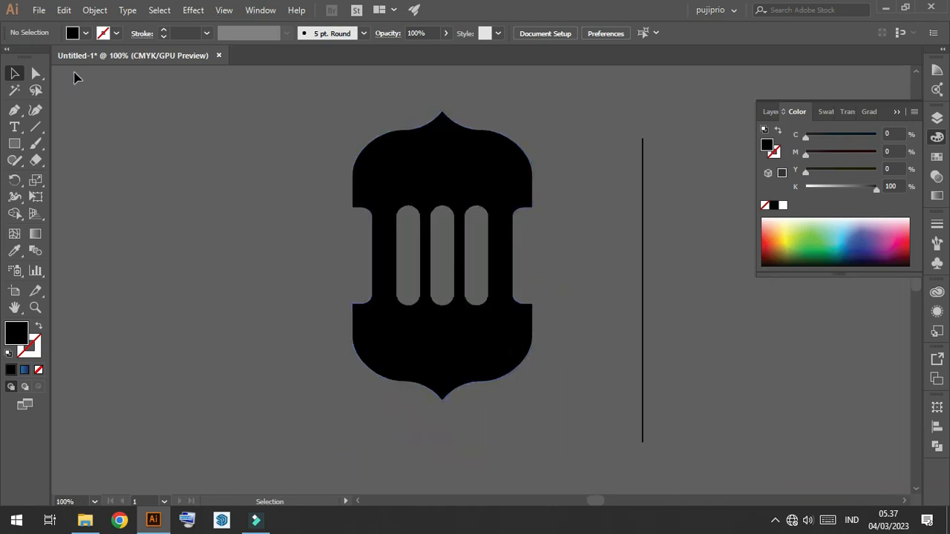
pyautogui.hotkey('ctrl', 'z')
pyautogui.click(600, 341)
# - Narrow the grouped gray bars symmetrically to leave wider margins inside the lantern body
pyautogui.scroll(2, 456, 264)
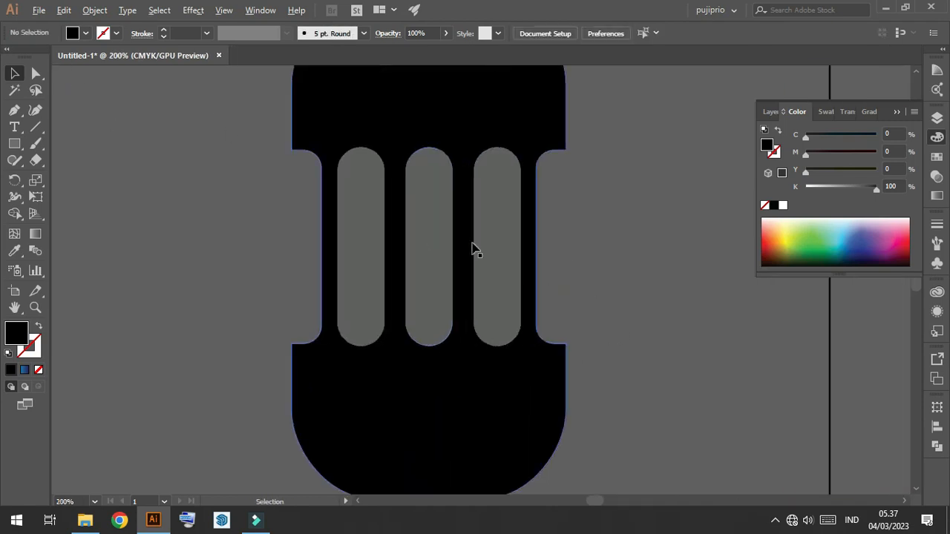
pyautogui.click(496, 250)
pyautogui.moveTo(524, 245); pyautogui.dragTo(504, 244)
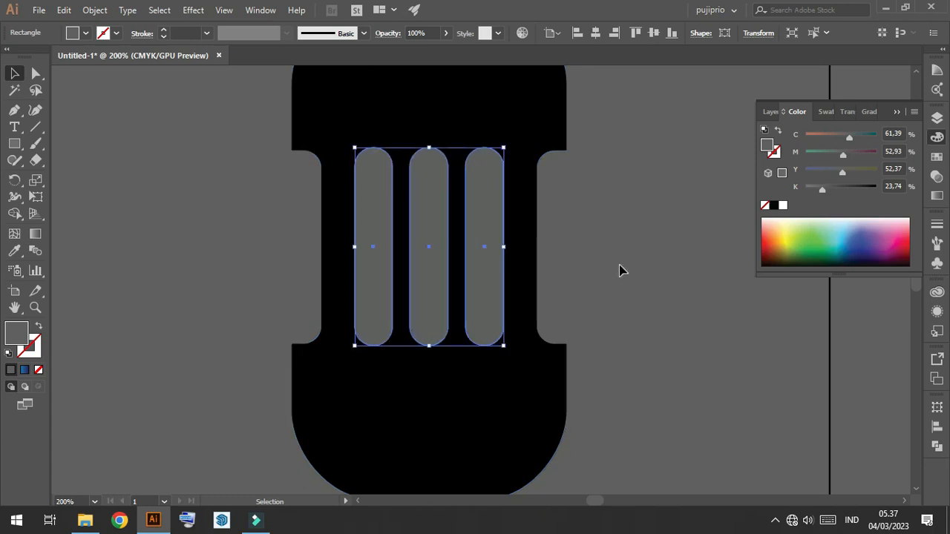
pyautogui.click(621, 269)
pyautogui.scroll(-6, 594, 268)
pyautogui.scroll(7, 566, 272)
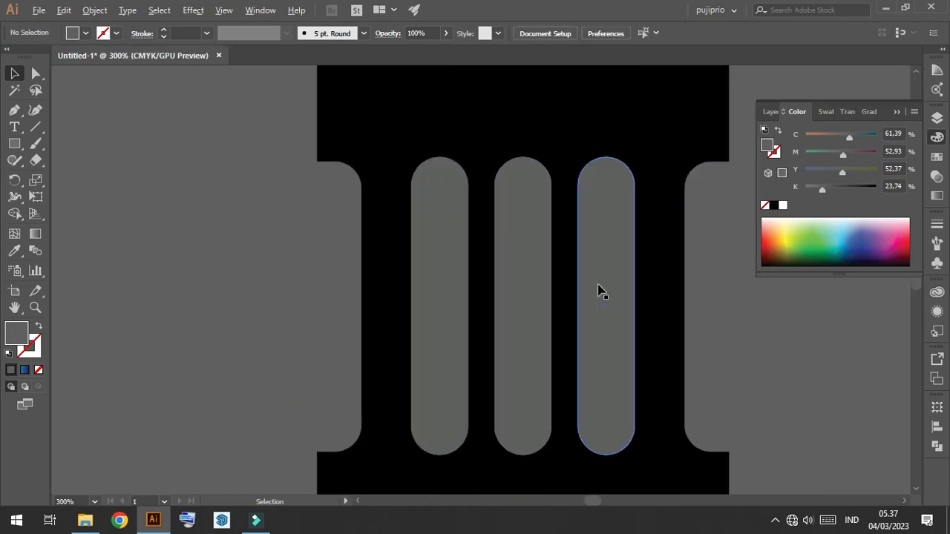
pyautogui.scroll(-4, 571, 284)
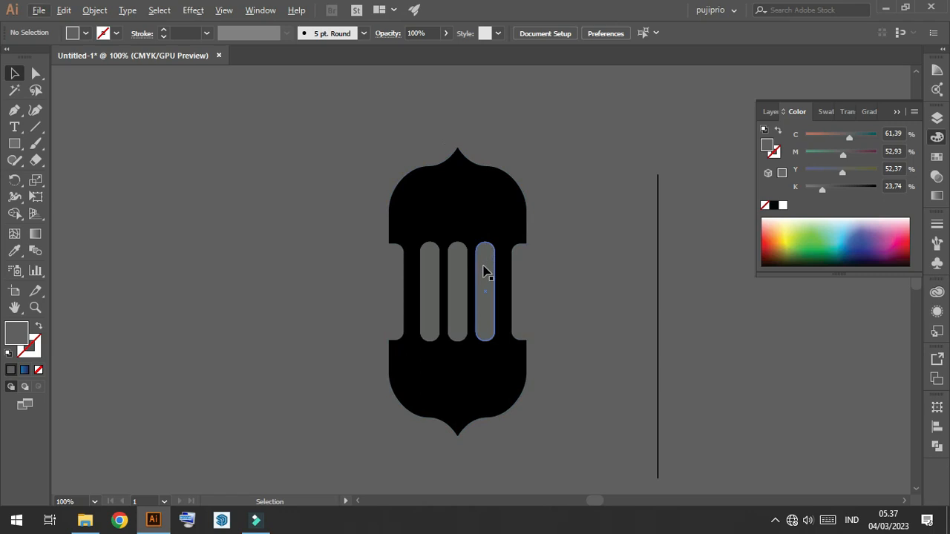
# - Make the gray bars slimmer and spread the outer ones outward within their group to widen the gaps
pyautogui.scroll(4, 487, 286)
pyautogui.click(489, 294)
pyautogui.moveTo(511, 312)
pyautogui.mouseDown()
pyautogui.moveTo(498, 309)
pyautogui.moveTo(512, 313)
pyautogui.mouseUp()
pyautogui.doubleClick(482, 290)
pyautogui.moveTo(332, 304); pyautogui.dragTo(305, 296)
pyautogui.doubleClick(628, 335)
pyautogui.scroll(-3, 628, 334)
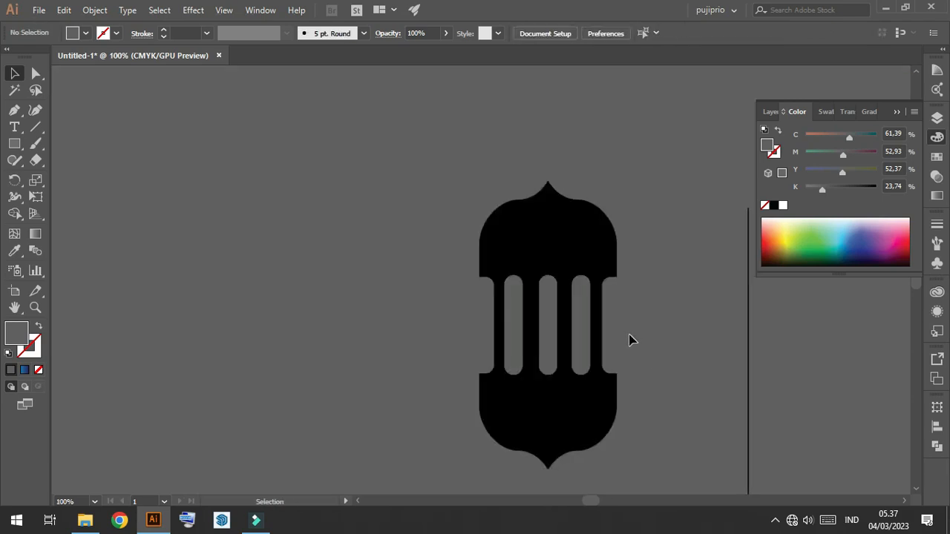
# - Center the three gray bars horizontally on the black lantern body
pyautogui.scroll(3, 626, 358)
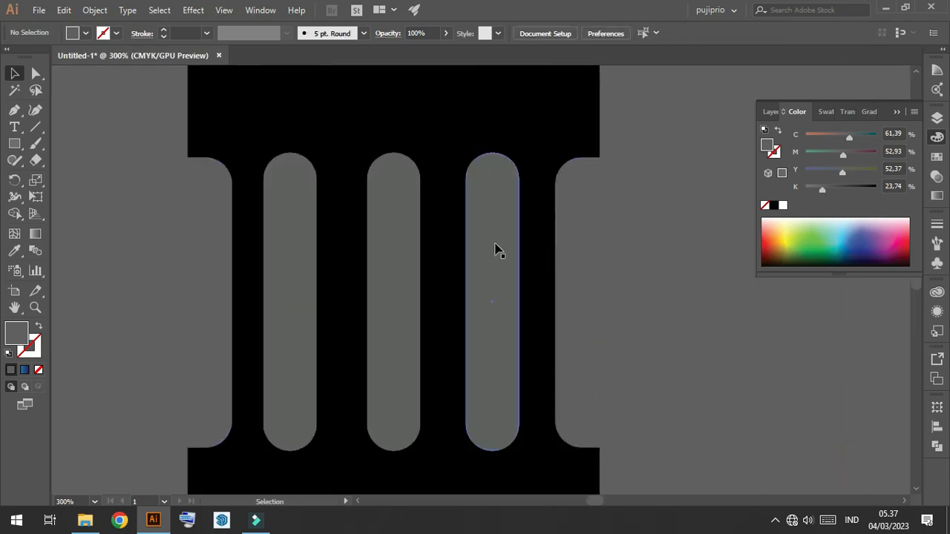
pyautogui.click(497, 250)
pyautogui.click(581, 229)
pyautogui.click(403, 133)
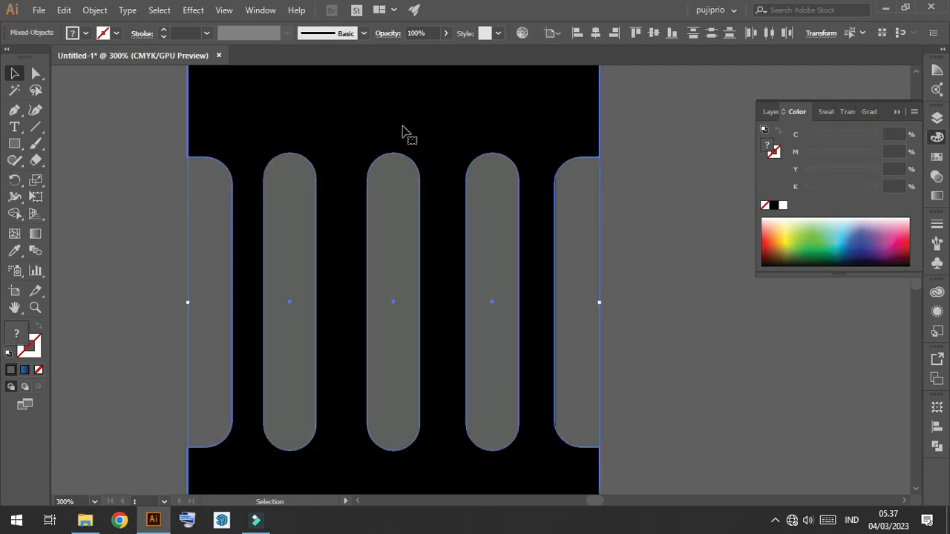
pyautogui.click(595, 37)
pyautogui.click(668, 250)
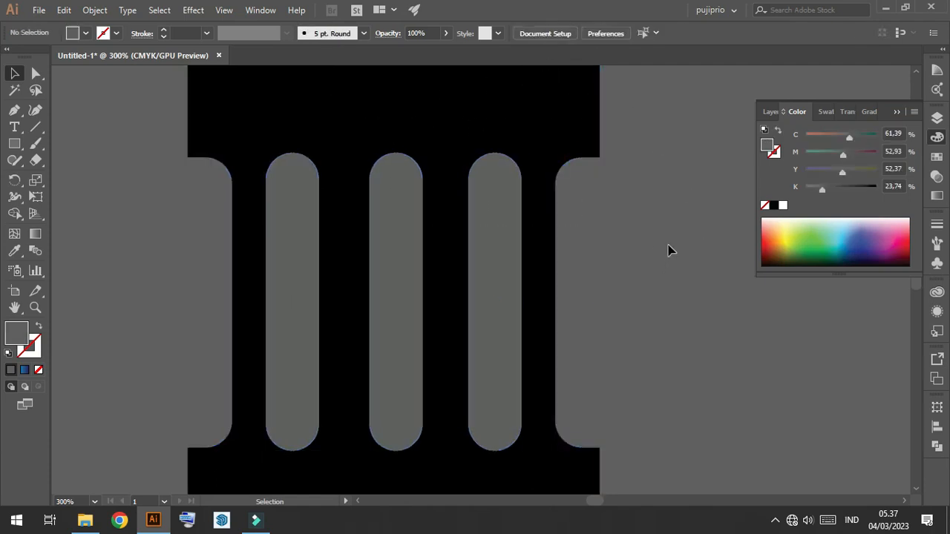
# - Move the anchor points of the lantern body's left notch outward, making the notch shallower and the outer wall thicker
pyautogui.scroll(-1, 687, 289)
pyautogui.click(36, 73)
pyautogui.click(482, 146)
pyautogui.scroll(1, 606, 237)
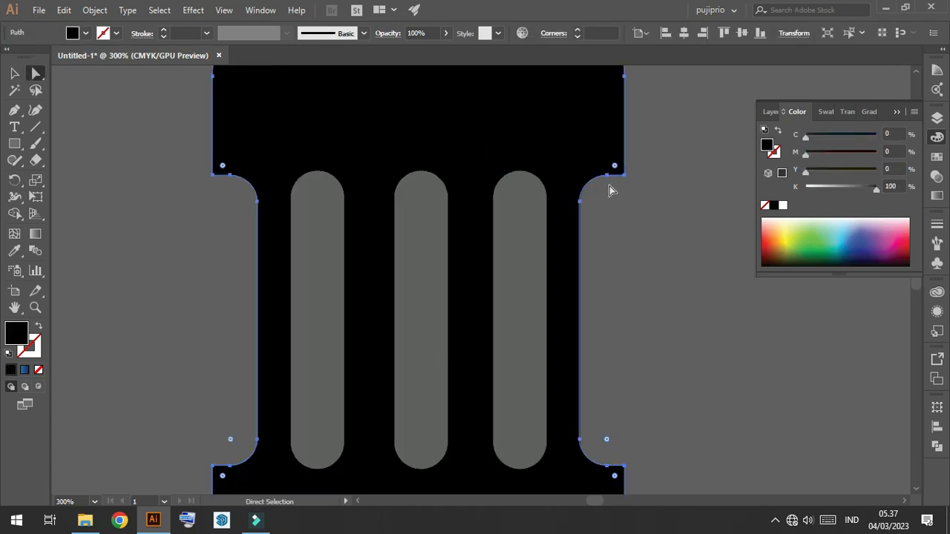
pyautogui.scroll(-2, 613, 386)
pyautogui.scroll(2, 540, 259)
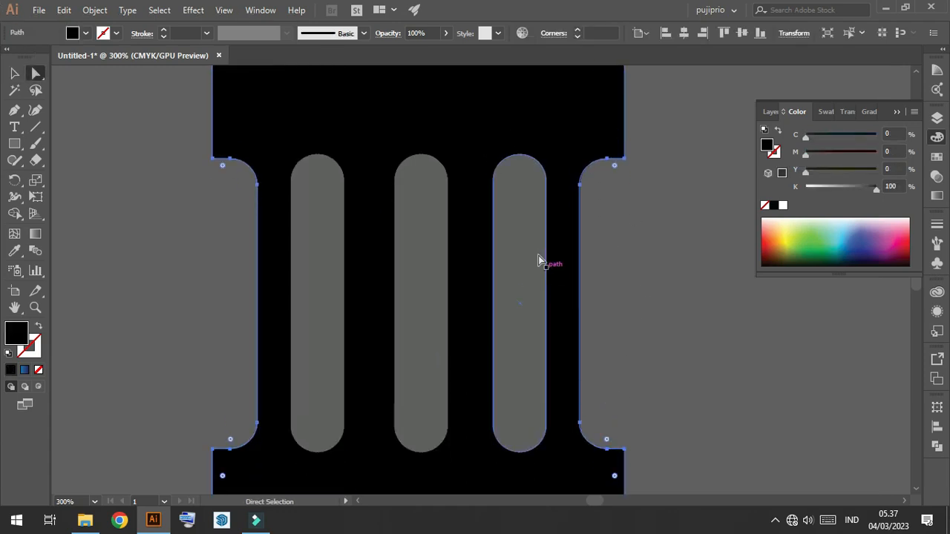
pyautogui.click(239, 214)
pyautogui.click(278, 214)
pyautogui.scroll(-1, 280, 213)
pyautogui.click(239, 198)
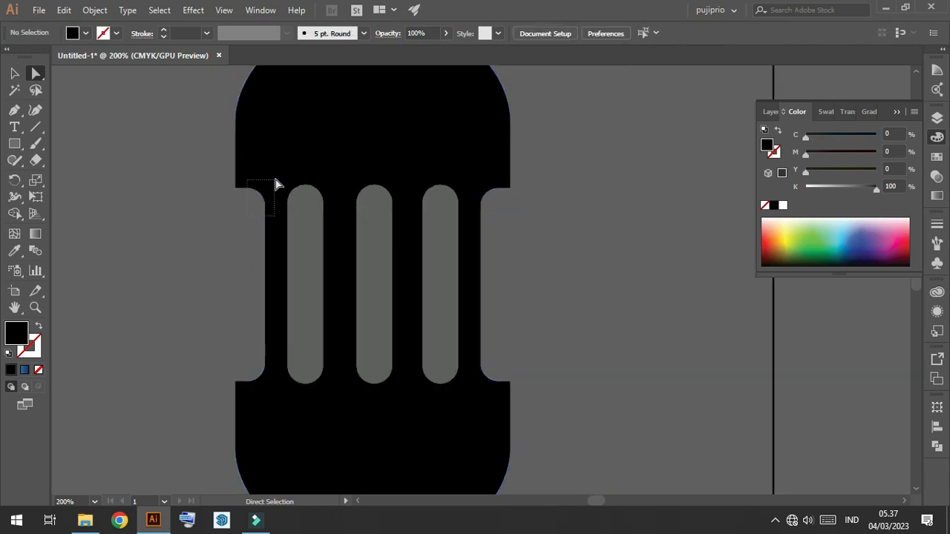
pyautogui.moveTo(275, 184); pyautogui.dragTo(272, 182)
pyautogui.scroll(2, 251, 267)
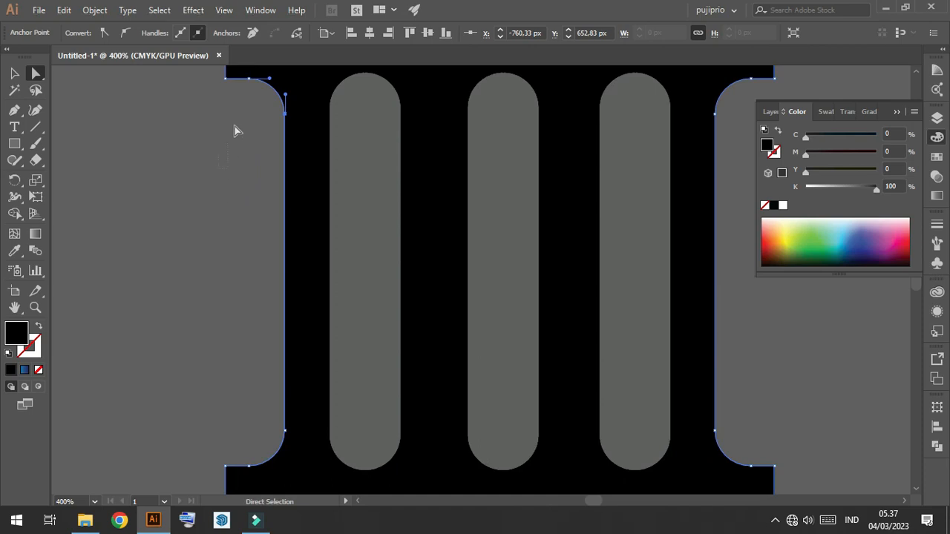
pyautogui.moveTo(238, 154); pyautogui.dragTo(290, 228)
pyautogui.scroll(-5, 290, 233)
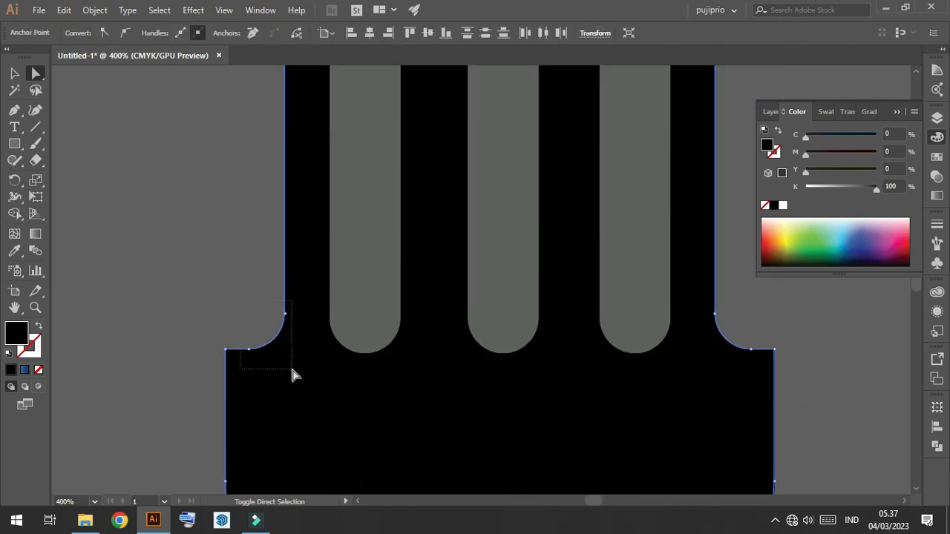
pyautogui.moveTo(294, 374); pyautogui.dragTo(294, 375)
pyautogui.moveTo(250, 354); pyautogui.dragTo(235, 353)
pyautogui.scroll(7, 490, 303)
# - Move the anchor points of the right notch outward so the lantern's right wall roughly matches the left one
pyautogui.moveTo(741, 277); pyautogui.dragTo(457, 229)
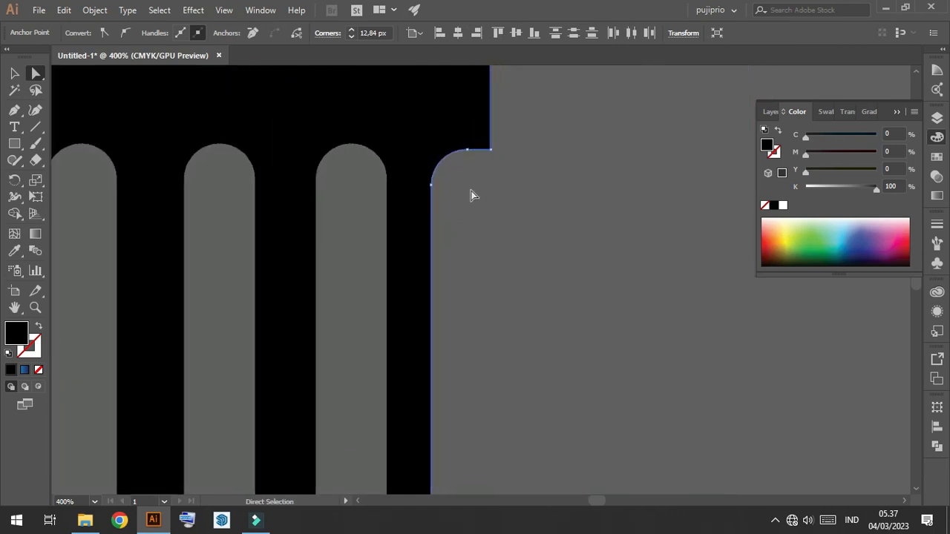
pyautogui.click(471, 195)
pyautogui.moveTo(404, 139); pyautogui.dragTo(404, 139)
pyautogui.scroll(5, 466, 312)
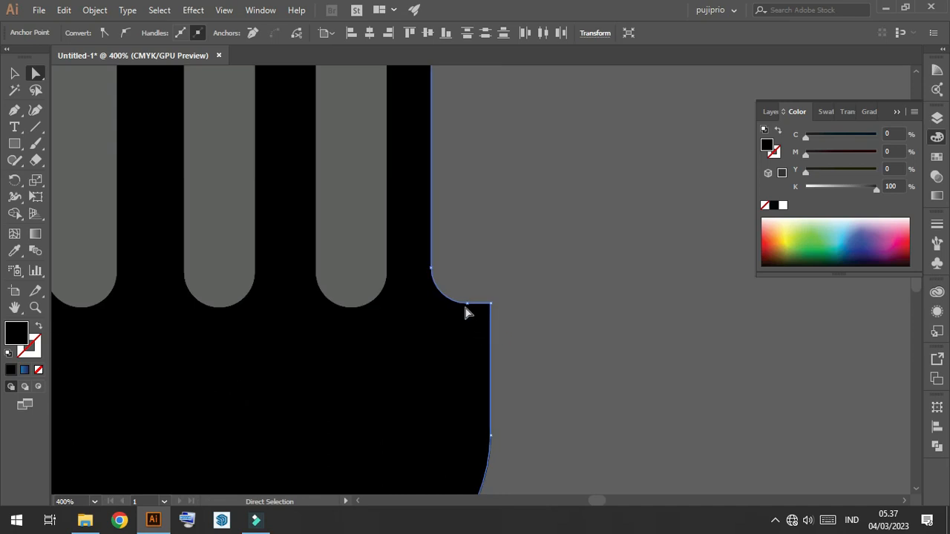
pyautogui.moveTo(420, 346); pyautogui.dragTo(420, 346)
pyautogui.moveTo(468, 304); pyautogui.dragTo(476, 305)
pyautogui.click(545, 280)
pyautogui.scroll(-6, 551, 306)
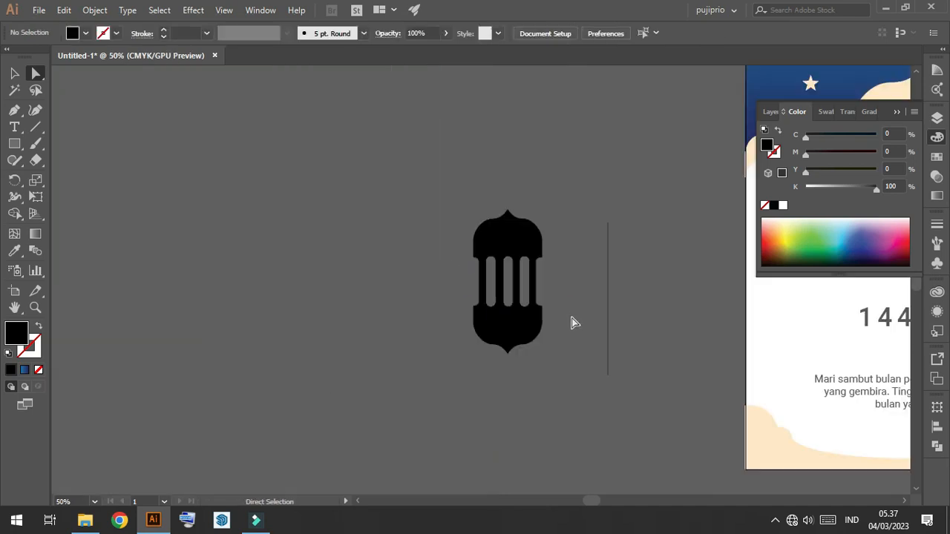
pyautogui.scroll(-2, 540, 290)
# - Move the lantern body together with its gray bars onto the left edge of the artboard
pyautogui.scroll(5, 560, 267)
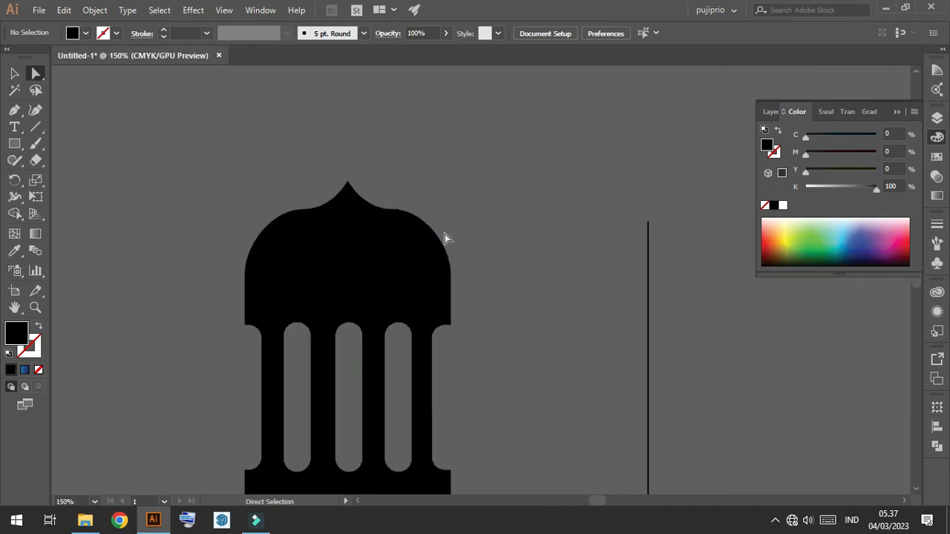
pyautogui.scroll(-2, 322, 196)
pyautogui.moveTo(434, 360); pyautogui.dragTo(218, 222)
pyautogui.scroll(2, 351, 288)
pyautogui.scroll(-2, 330, 297)
pyautogui.scroll(-4, 334, 319)
pyautogui.moveTo(314, 333); pyautogui.dragTo(508, 364)
# - Cut the three bar shapes out of the lantern body with the Shape Builder tool, leaving transparent windows
pyautogui.scroll(4, 508, 364)
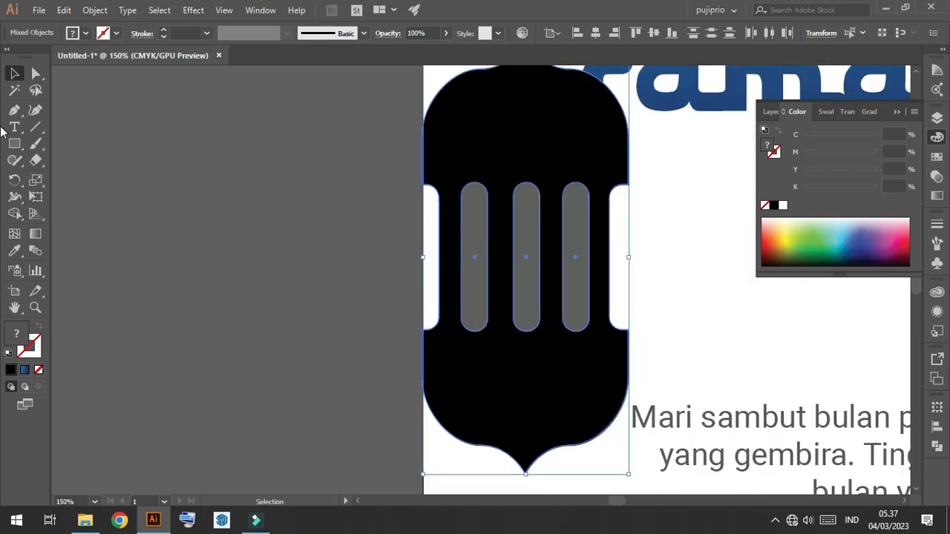
pyautogui.click(15, 214)
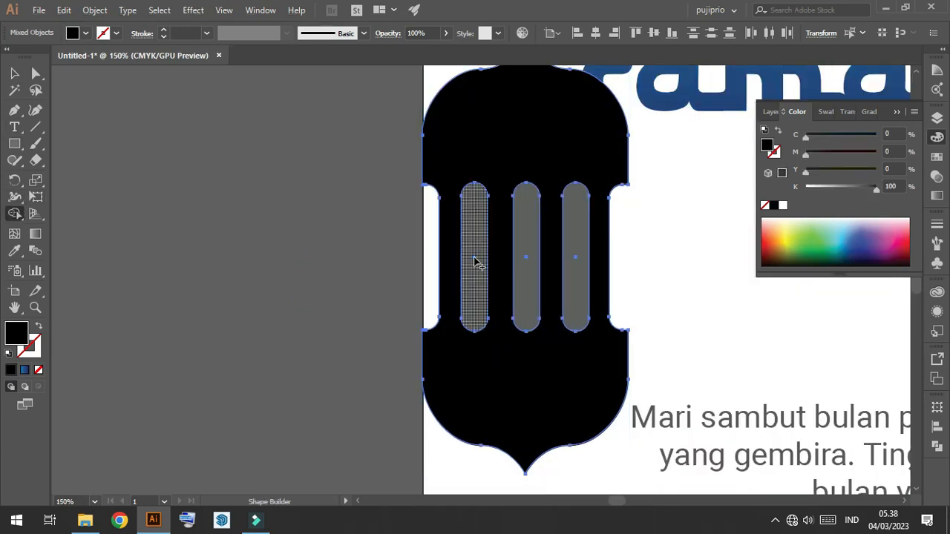
pyautogui.keyDown('alt'); pyautogui.click(475, 235); pyautogui.keyUp('alt')
pyautogui.keyDown('alt'); pyautogui.click(527, 237); pyautogui.keyUp('alt')
pyautogui.keyDown('alt'); pyautogui.click(581, 235); pyautogui.keyUp('alt')
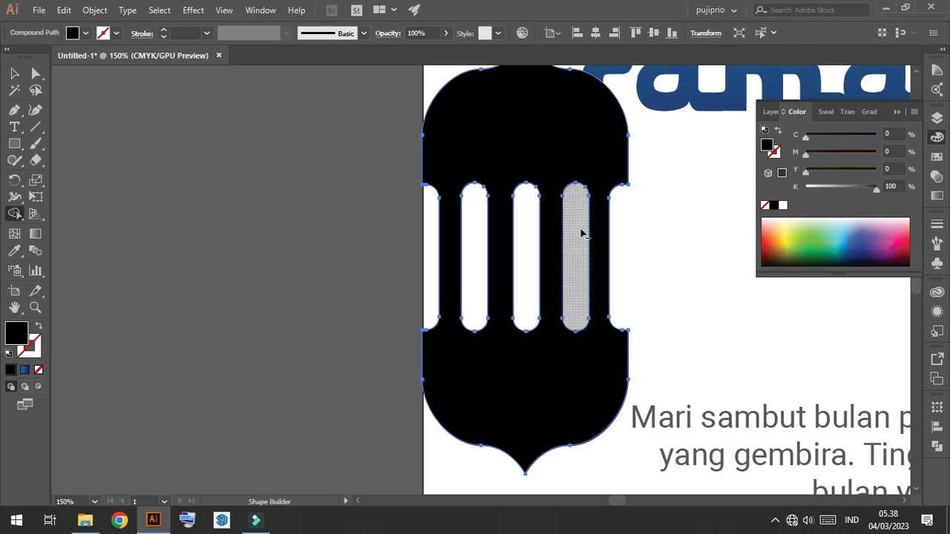
pyautogui.click(15, 73)
pyautogui.click(244, 237)
# - Scale the lantern down to a small ornament and place it left of the "1444 H" text
pyautogui.scroll(-3, 352, 280)
pyautogui.click(420, 264)
pyautogui.scroll(1, 449, 227)
pyautogui.moveTo(445, 187); pyautogui.dragTo(409, 245)
pyautogui.click(252, 242)
pyautogui.scroll(2, 386, 386)
pyautogui.scroll(1, 386, 386)
pyautogui.click(386, 385)
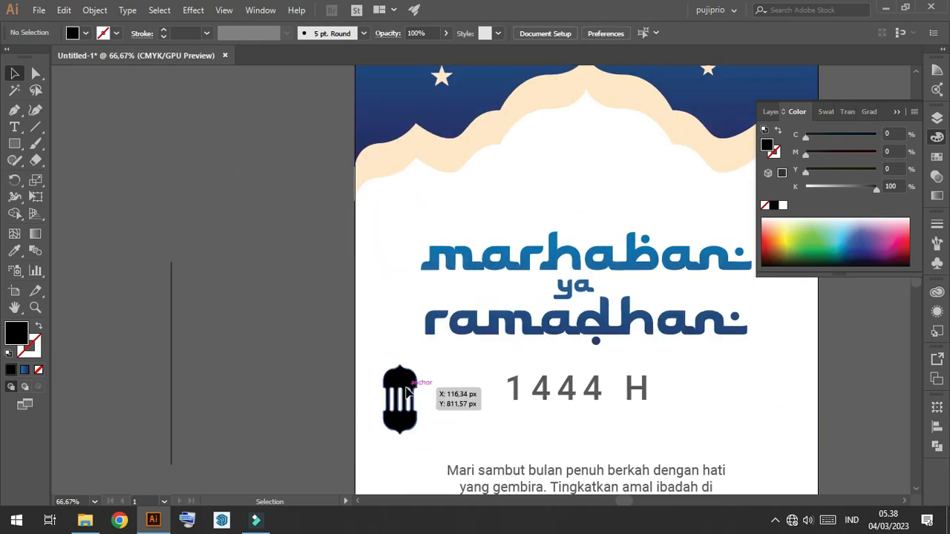
# - Recolor the lantern with the cream fill sampled from the arch border
pyautogui.click(14, 250)
pyautogui.click(385, 177)
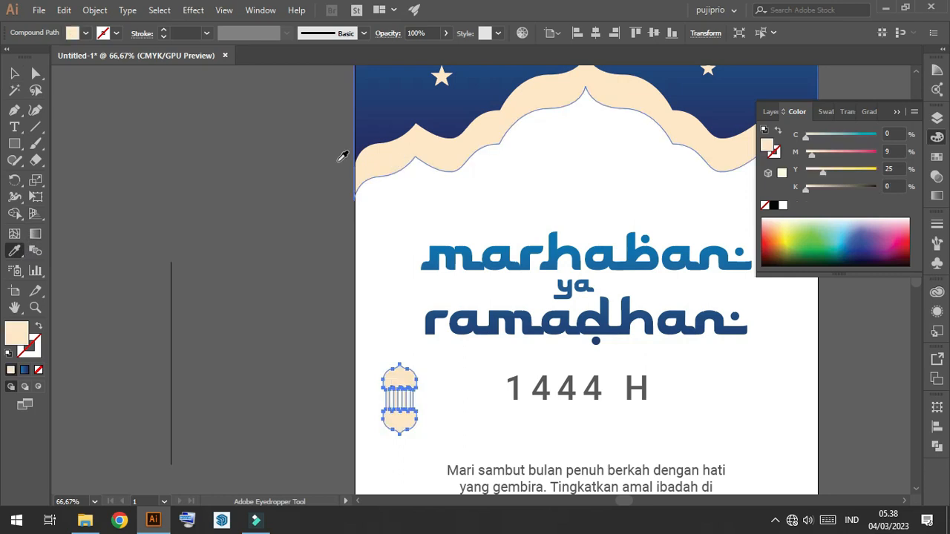
pyautogui.click(12, 73)
pyautogui.click(220, 185)
# - Move the cream lantern up beside the word "marhaban" and enlarge it slightly
pyautogui.scroll(-2, 417, 336)
pyautogui.moveTo(397, 307); pyautogui.dragTo(394, 157)
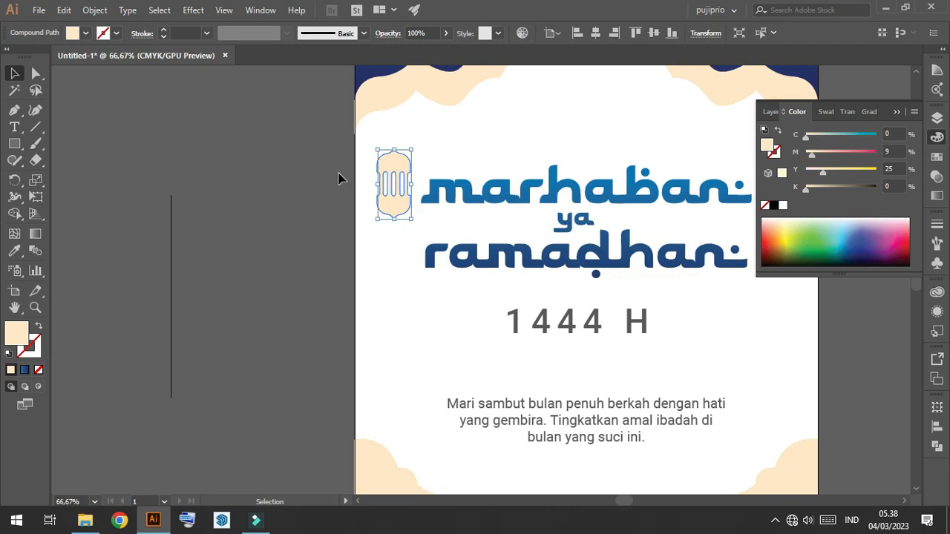
pyautogui.scroll(-2, 330, 185)
pyautogui.click(302, 232)
pyautogui.scroll(1, 374, 203)
pyautogui.click(357, 193)
pyautogui.scroll(2, 365, 210)
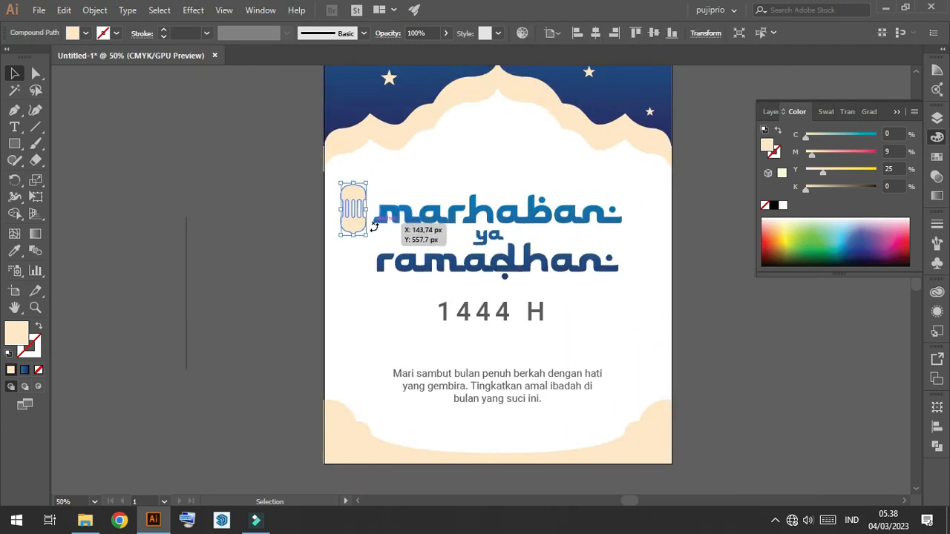
pyautogui.moveTo(375, 225); pyautogui.dragTo(397, 256)
pyautogui.click(275, 273)
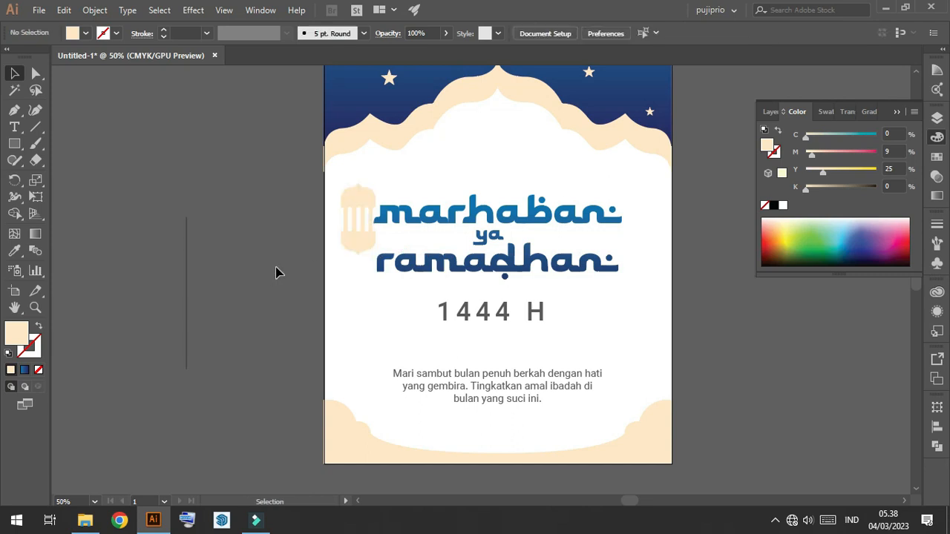
# - Duplicate the lantern to the right side of the title, slightly lower than the left one
pyautogui.scroll(2, 275, 273)
pyautogui.moveTo(358, 285); pyautogui.dragTo(645, 319)
pyautogui.click(739, 356)
pyautogui.scroll(2, 727, 349)
pyautogui.scroll(2, 387, 255)
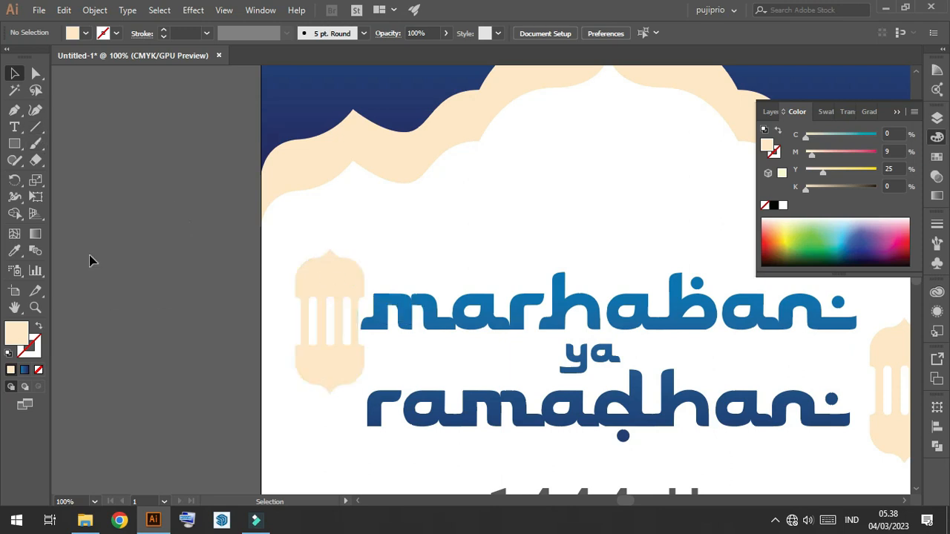
# - Draw a vertical cream line with a 5 pt stroke from the left lantern's tip up into the arch
pyautogui.click(39, 326)
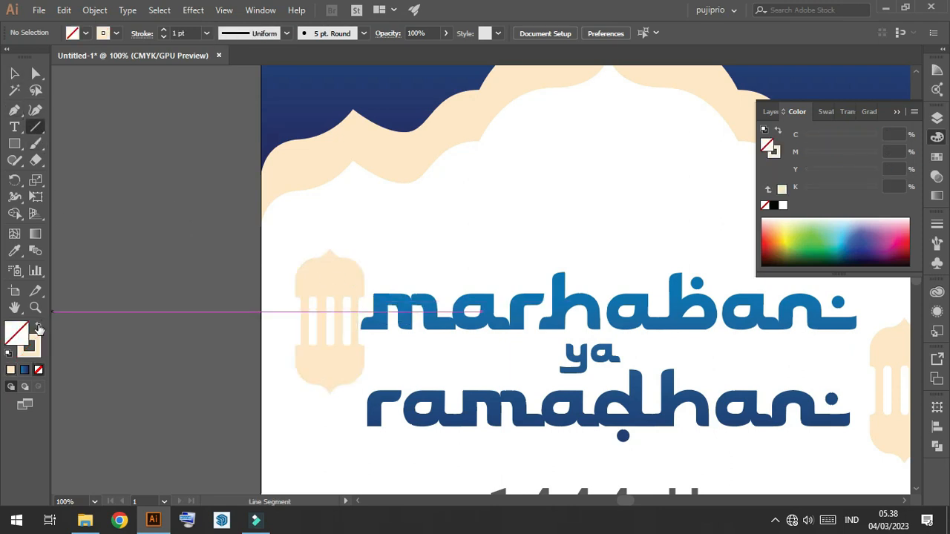
pyautogui.moveTo(330, 268)
pyautogui.mouseDown()
pyautogui.moveTo(307, 170)
pyautogui.moveTo(331, 146)
pyautogui.mouseUp()
pyautogui.click(16, 73)
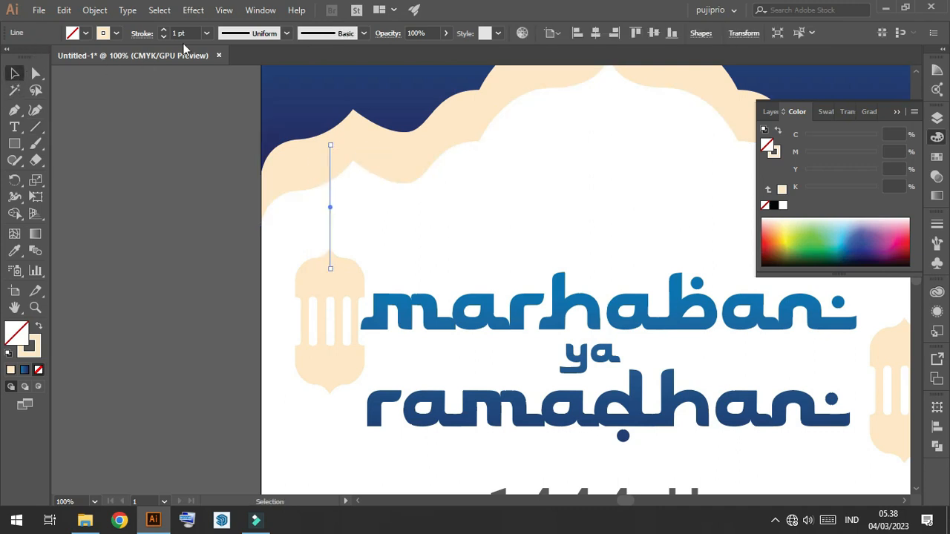
pyautogui.click(297, 238)
pyautogui.scroll(2, 322, 224)
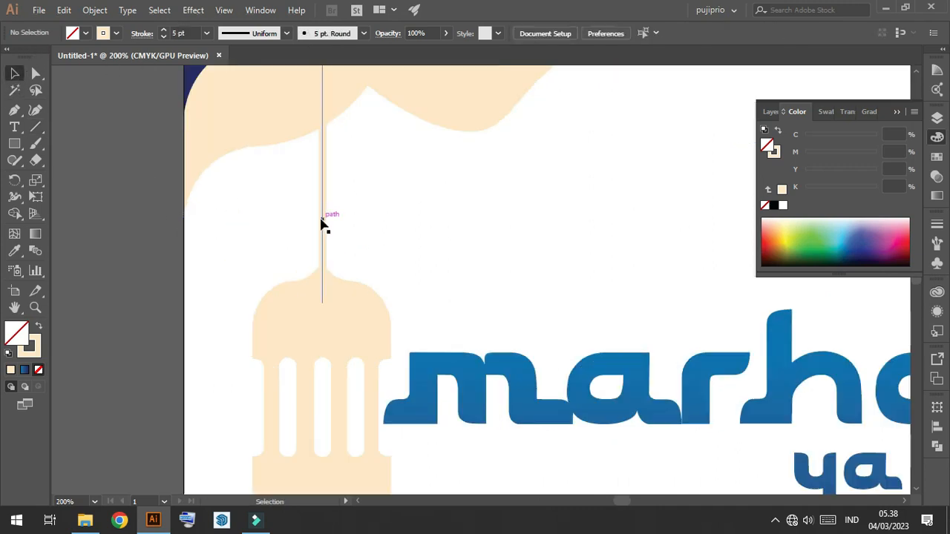
# - Align the hanging line and the left lantern on their horizontal centers
pyautogui.click(321, 224)
pyautogui.keyDown('shift'); pyautogui.click(363, 314); pyautogui.keyUp('shift')
pyautogui.keyDown('shift'); pyautogui.click(541, 75); pyautogui.keyUp('shift')
pyautogui.click(595, 34)
pyautogui.click(575, 183)
# - Copy the left lantern's hanging line to above the right lantern
pyautogui.scroll(-3, 334, 206)
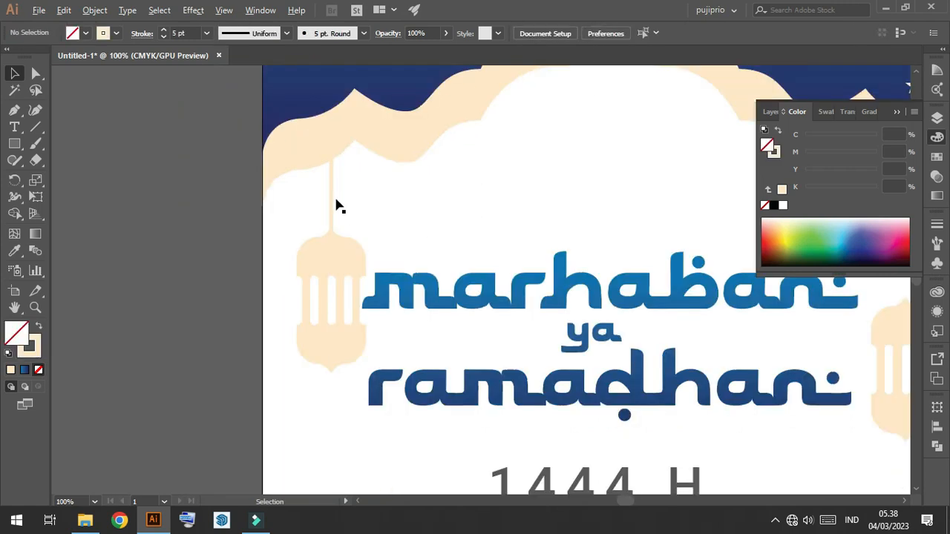
pyautogui.scroll(1, 383, 187)
pyautogui.moveTo(403, 204); pyautogui.dragTo(199, 167)
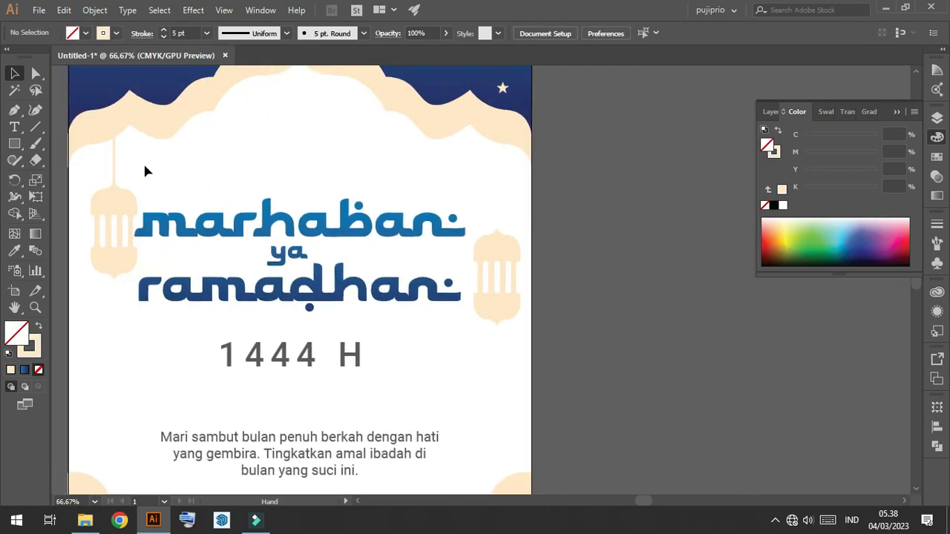
pyautogui.moveTo(115, 170); pyautogui.dragTo(500, 206)
# - Adjust the copied line's end points so it connects the right lantern to the cream arch
pyautogui.click(37, 72)
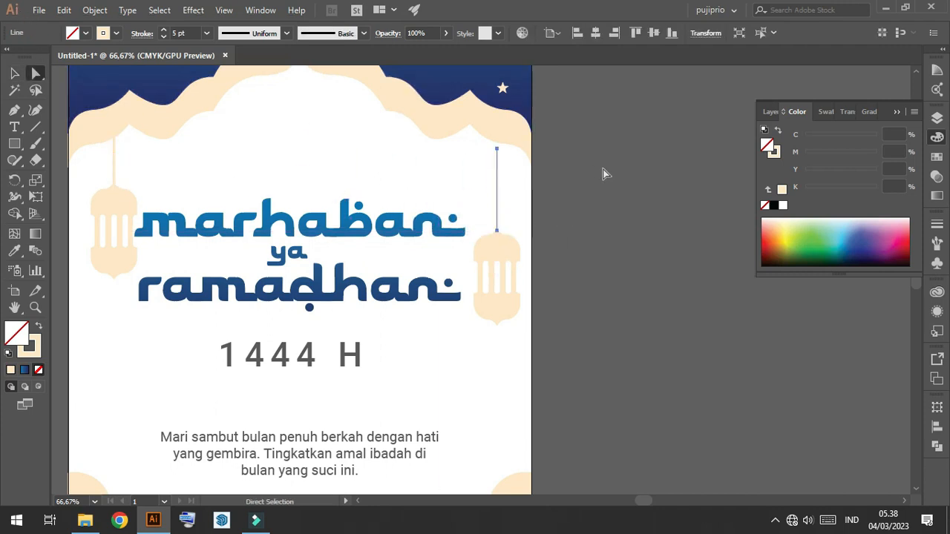
pyautogui.click(604, 174)
pyautogui.scroll(3, 502, 154)
pyautogui.moveTo(498, 158); pyautogui.dragTo(524, 207)
pyautogui.scroll(-4, 511, 217)
pyautogui.click(575, 251)
pyautogui.scroll(-3, 573, 255)
pyautogui.moveTo(602, 285); pyautogui.dragTo(654, 252)
pyautogui.scroll(4, 162, 226)
# - Duplicate the left lantern with its line, scale the copy down and hang it under the left part of the central arch
pyautogui.click(14, 73)
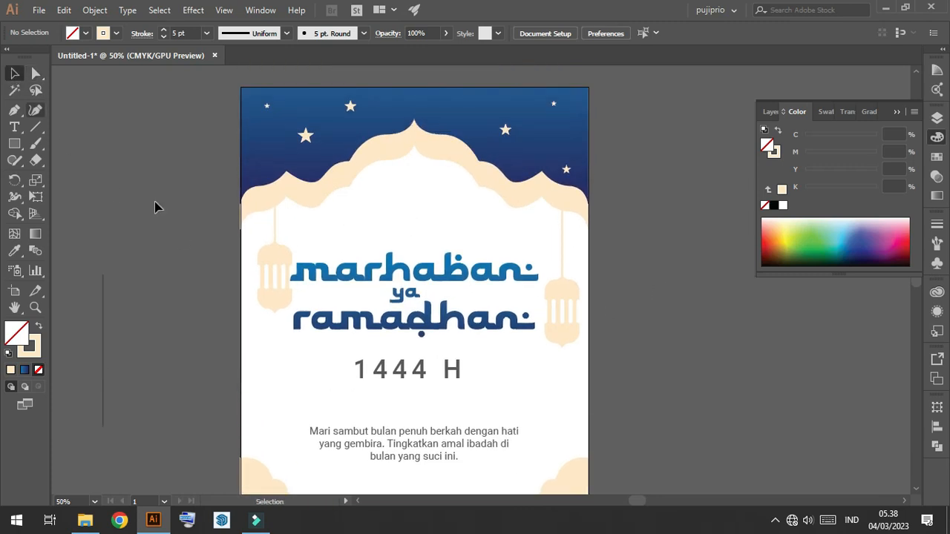
pyautogui.click(275, 234)
pyautogui.keyDown('shift'); pyautogui.click(282, 254); pyautogui.keyUp('shift')
pyautogui.moveTo(282, 254); pyautogui.dragTo(379, 184)
pyautogui.scroll(2, 376, 120)
pyautogui.moveTo(411, 129); pyautogui.dragTo(394, 180)
pyautogui.moveTo(374, 282); pyautogui.dragTo(386, 282)
pyautogui.scroll(-2, 387, 282)
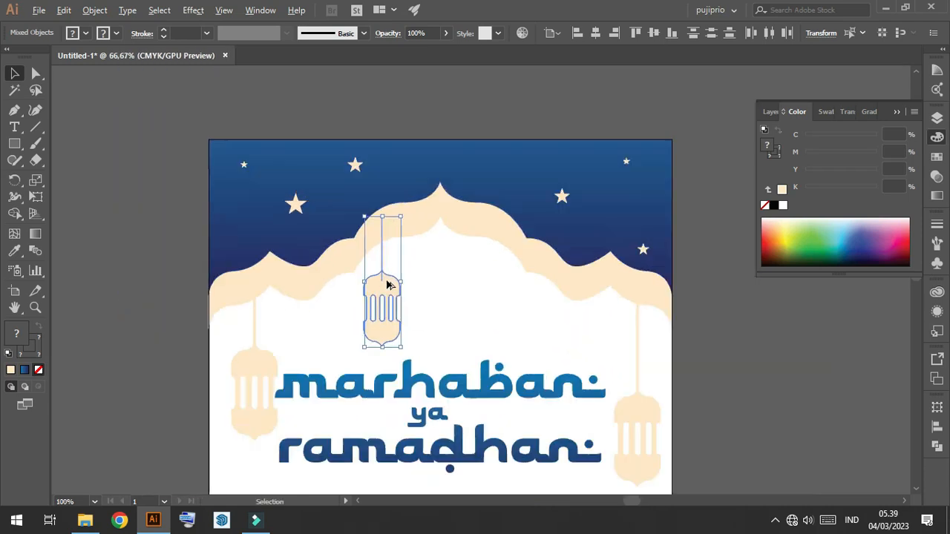
pyautogui.click(213, 319)
# - Examine the whole poster layout, from the hanging lanterns to the message text and bottom ornament
pyautogui.scroll(-2, 555, 309)
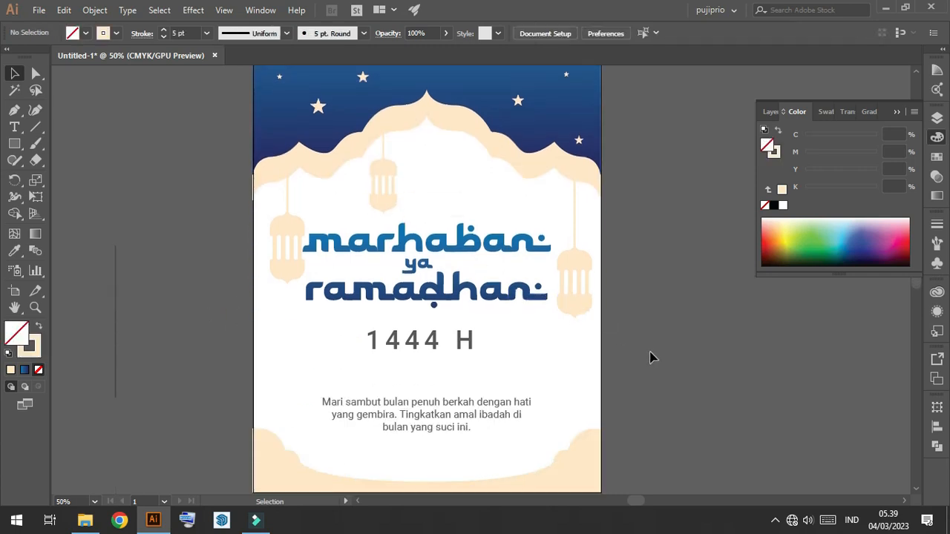
pyautogui.scroll(-2, 639, 373)
pyautogui.scroll(2, 592, 329)
pyautogui.scroll(1, 176, 312)
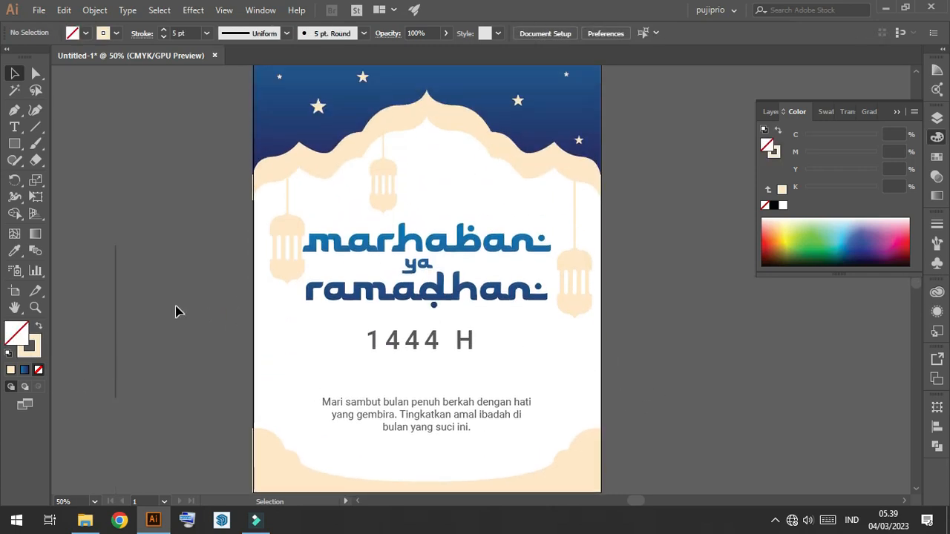
pyautogui.scroll(-3, 503, 417)
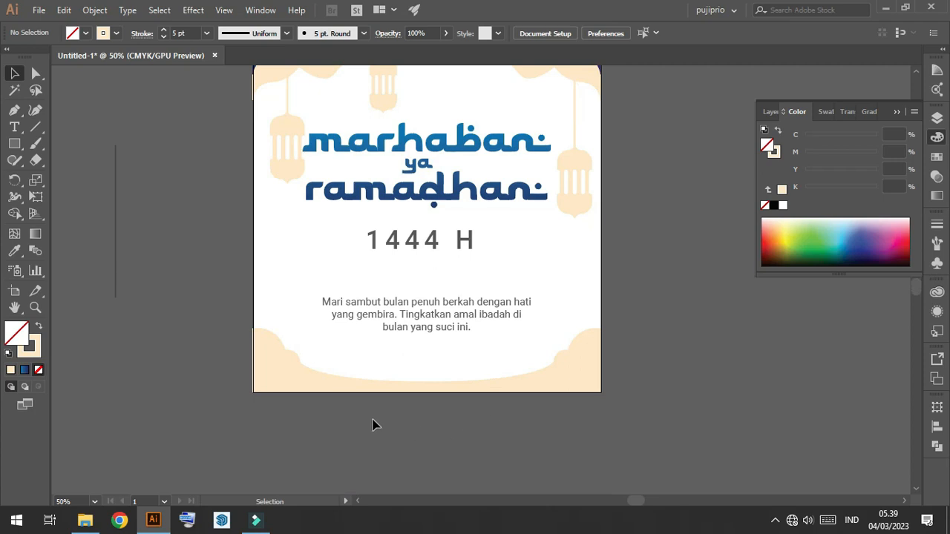
pyautogui.scroll(2, 198, 419)
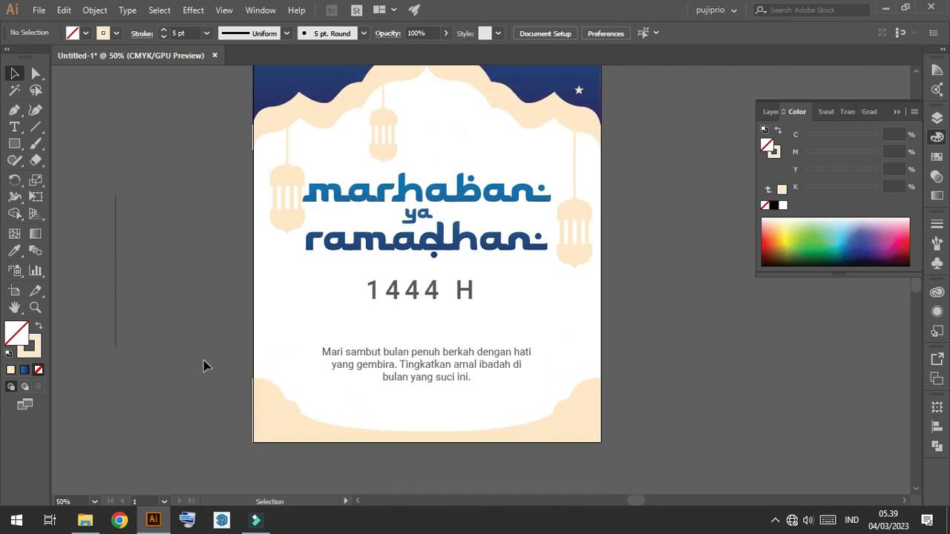
pyautogui.scroll(-3, 308, 376)
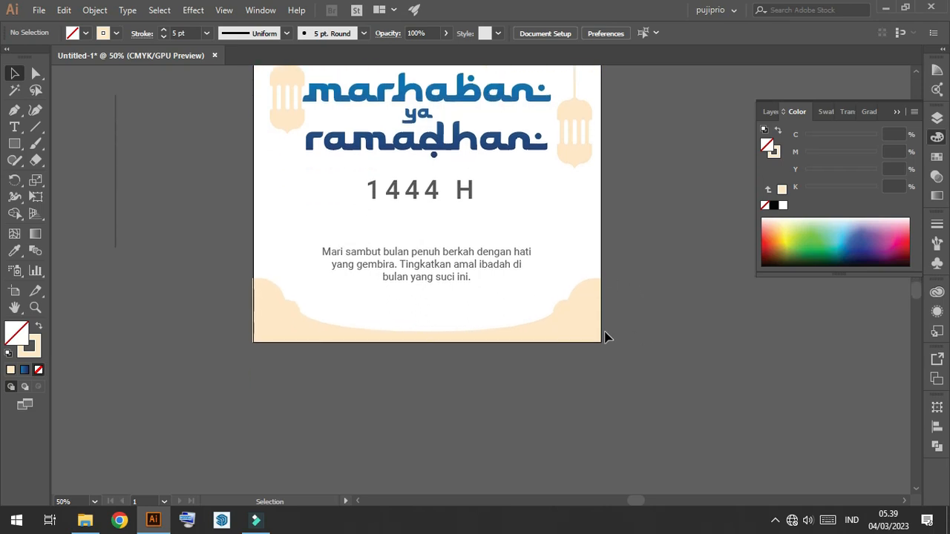
pyautogui.scroll(2, 394, 241)
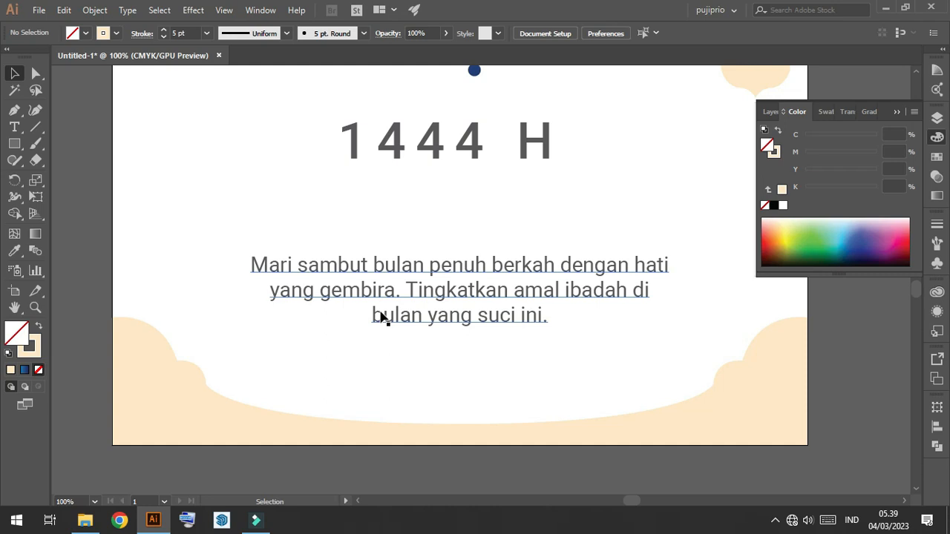
# - Darken the "1444 H" line and the message paragraph to 91% black
pyautogui.scroll(-2, 431, 293)
pyautogui.scroll(2, 630, 360)
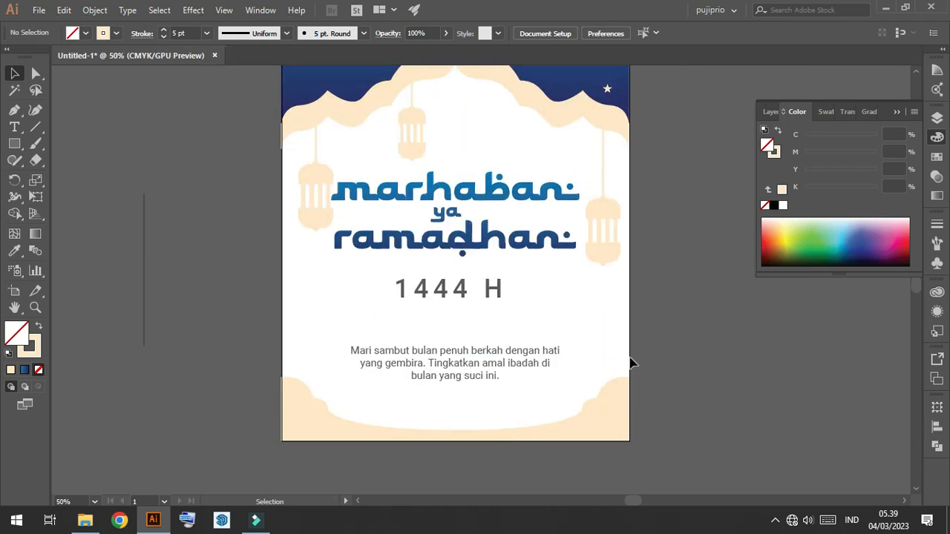
pyautogui.click(465, 293)
pyautogui.keyDown('shift'); pyautogui.click(483, 355); pyautogui.keyUp('shift')
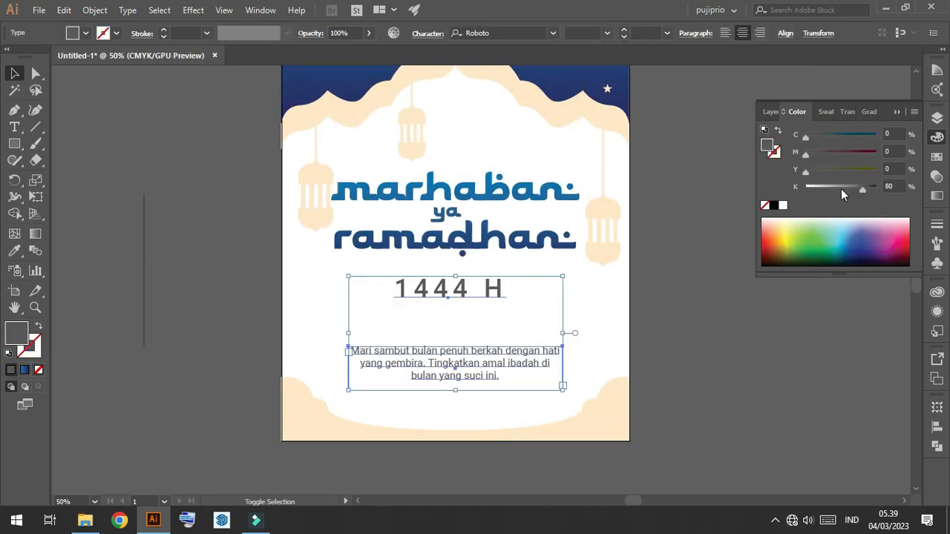
pyautogui.click(869, 190)
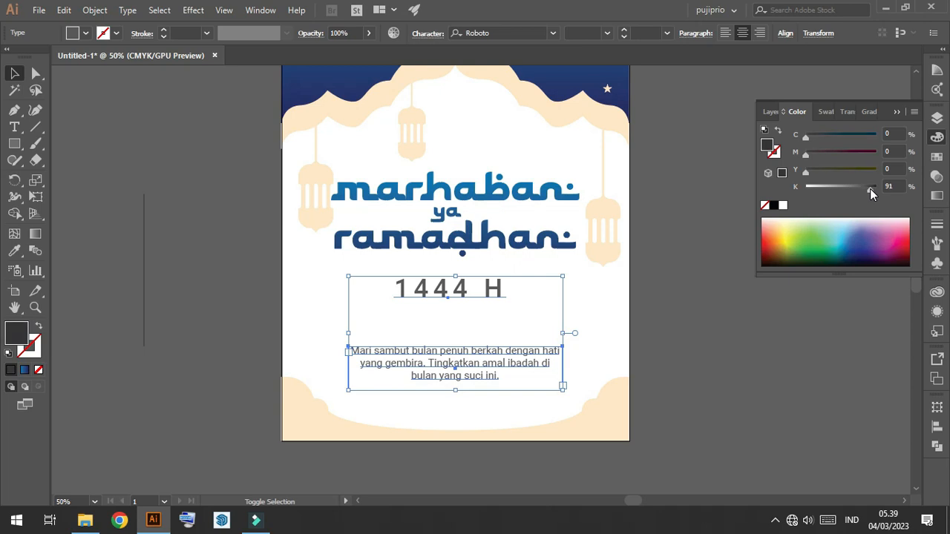
pyautogui.click(817, 380)
pyautogui.scroll(-1, 698, 341)
pyautogui.moveTo(660, 293); pyautogui.dragTo(580, 289)
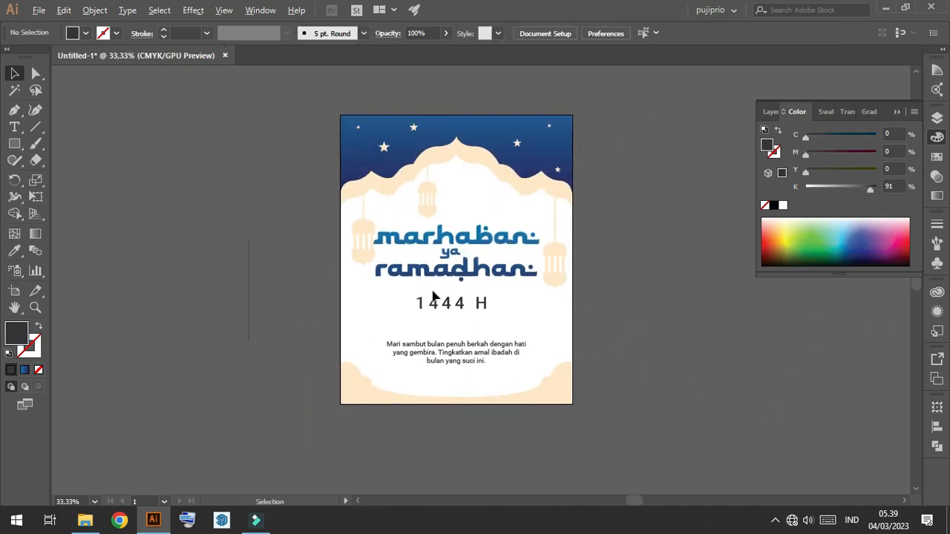
# - Scale down the left lantern with its hanging line and reposition it under the left arch
pyautogui.scroll(1, 434, 297)
pyautogui.scroll(2, 311, 265)
pyautogui.click(329, 255)
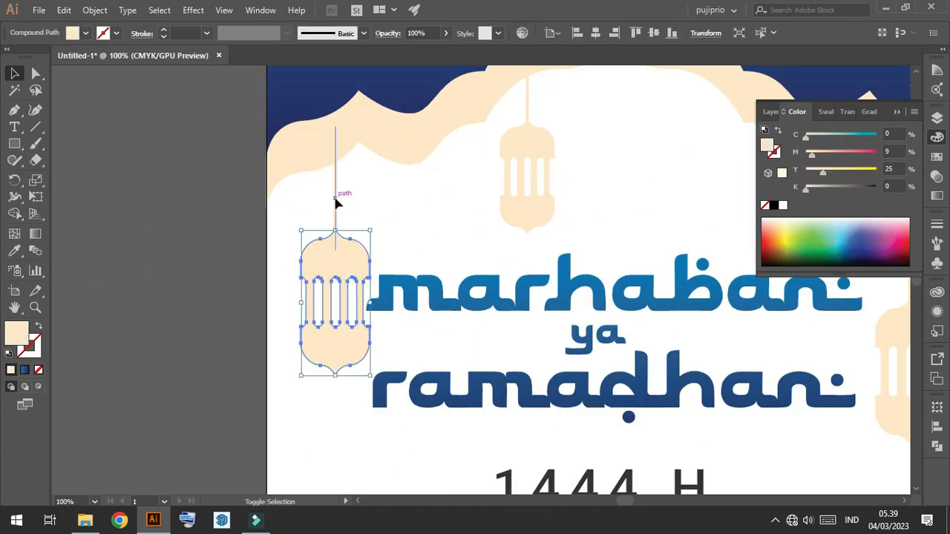
pyautogui.keyDown('shift'); pyautogui.click(335, 202); pyautogui.keyUp('shift')
pyautogui.moveTo(371, 376); pyautogui.dragTo(353, 312)
pyautogui.moveTo(332, 230); pyautogui.dragTo(332, 247)
# - Scale down the small lantern under the central arch with its line and move it slightly upward
pyautogui.click(541, 145)
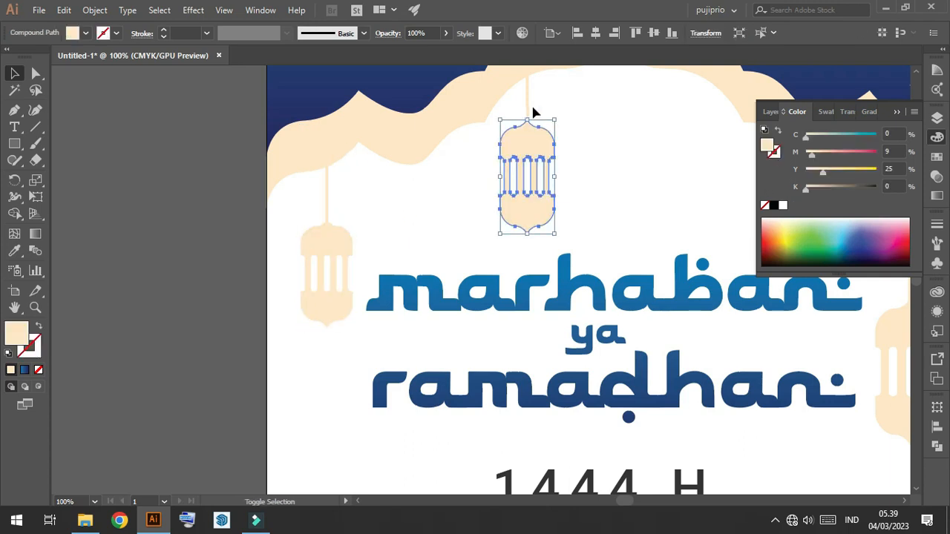
pyautogui.moveTo(556, 234); pyautogui.dragTo(545, 207)
pyautogui.moveTo(524, 135); pyautogui.dragTo(525, 125)
pyautogui.scroll(-2, 395, 189)
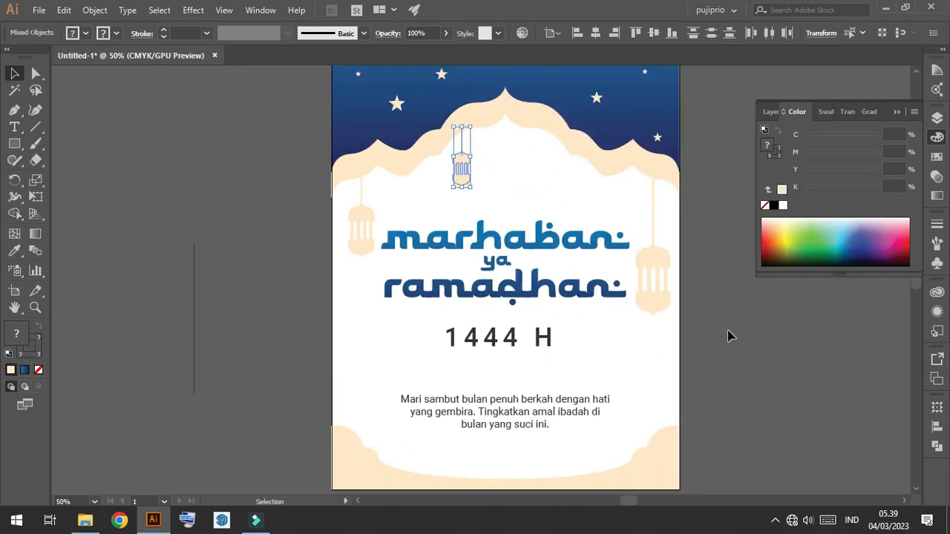
pyautogui.click(727, 327)
# - Enlarge the right lantern together with its hanging line and lower it to beside the "1444 H" text
pyautogui.scroll(2, 684, 283)
pyautogui.click(642, 282)
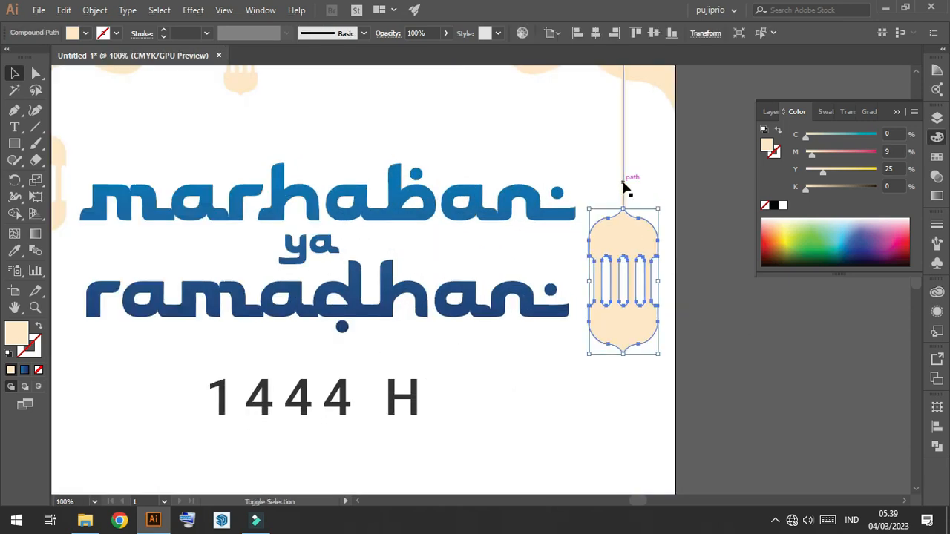
pyautogui.scroll(-3, 646, 324)
pyautogui.moveTo(586, 253); pyautogui.dragTo(612, 357)
pyautogui.scroll(3, 674, 336)
pyautogui.scroll(2, 674, 336)
pyautogui.click(675, 336)
# - Extend the top end of the right lantern's hanging line up to the arch
pyautogui.press('a')
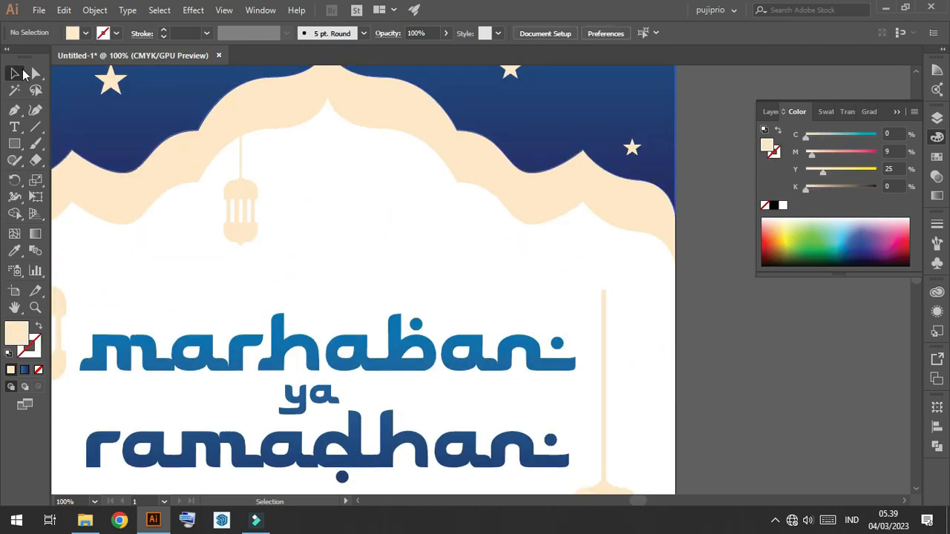
pyautogui.moveTo(604, 290); pyautogui.dragTo(602, 202)
pyautogui.click(740, 324)
pyautogui.scroll(-1, 599, 238)
pyautogui.scroll(-1, 448, 170)
# - Select all objects sharing the arch's cream fill and set their yellow value to 44%
pyautogui.click(14, 72)
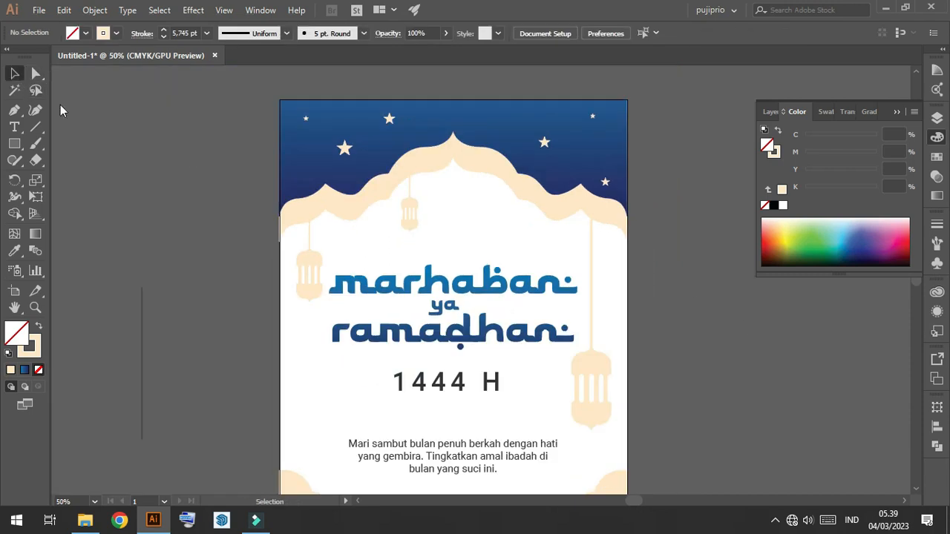
pyautogui.scroll(-2, 693, 332)
pyautogui.scroll(1, 654, 275)
pyautogui.scroll(1, 538, 145)
pyautogui.click(569, 180)
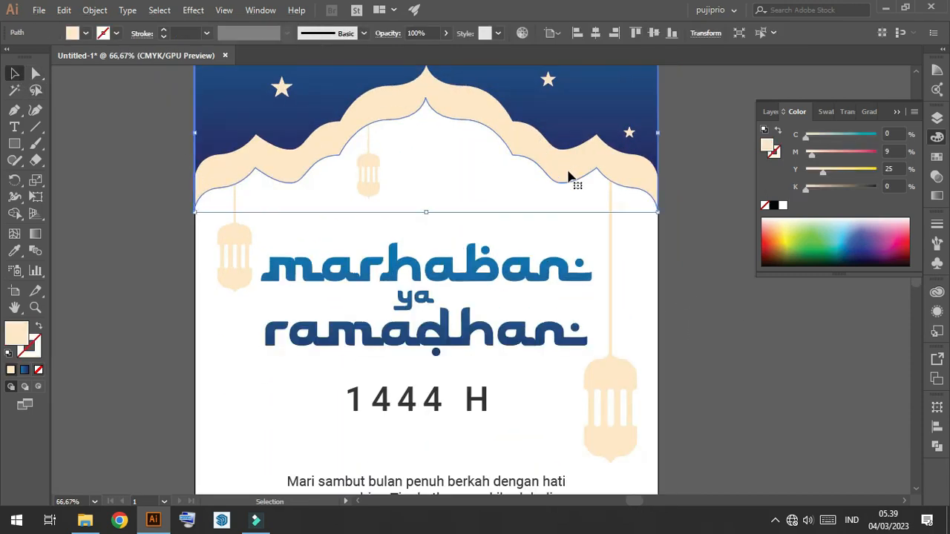
pyautogui.scroll(1, 594, 171)
pyautogui.click(758, 32)
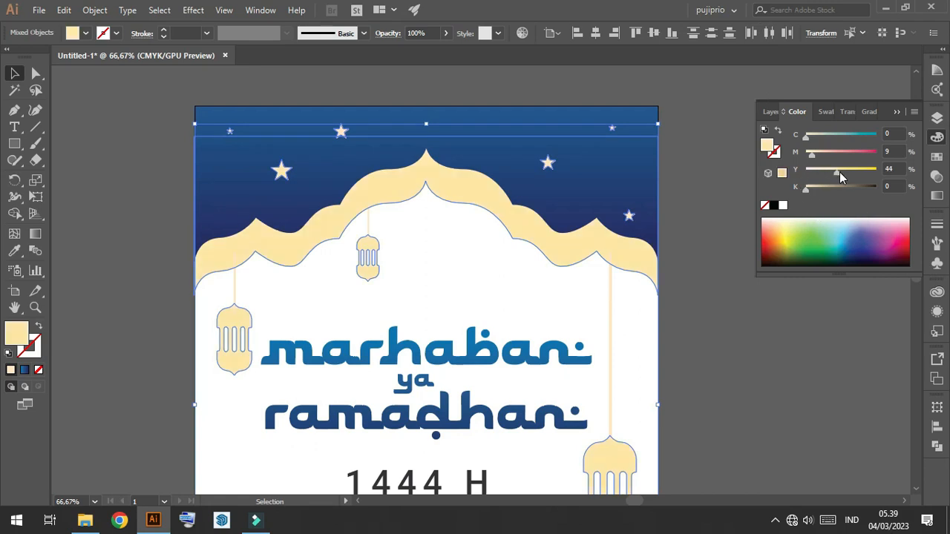
pyautogui.click(745, 394)
pyautogui.scroll(-3, 753, 396)
pyautogui.scroll(3, 583, 168)
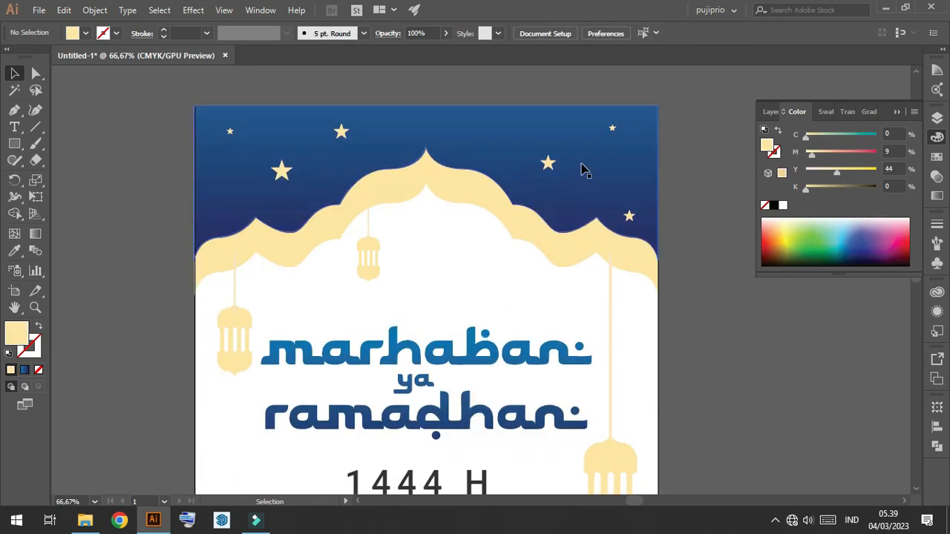
# - Set the stroke of the three lantern hanging lines to a warmer cream with 41% yellow
pyautogui.click(611, 321)
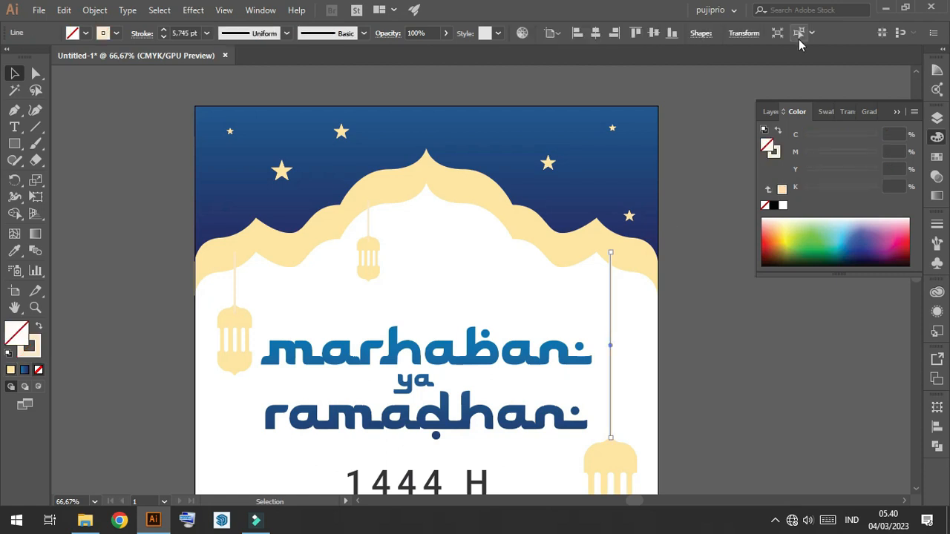
pyautogui.keyDown('shift'); pyautogui.click(367, 222); pyautogui.keyUp('shift')
pyautogui.keyDown('shift'); pyautogui.click(236, 283); pyautogui.keyUp('shift')
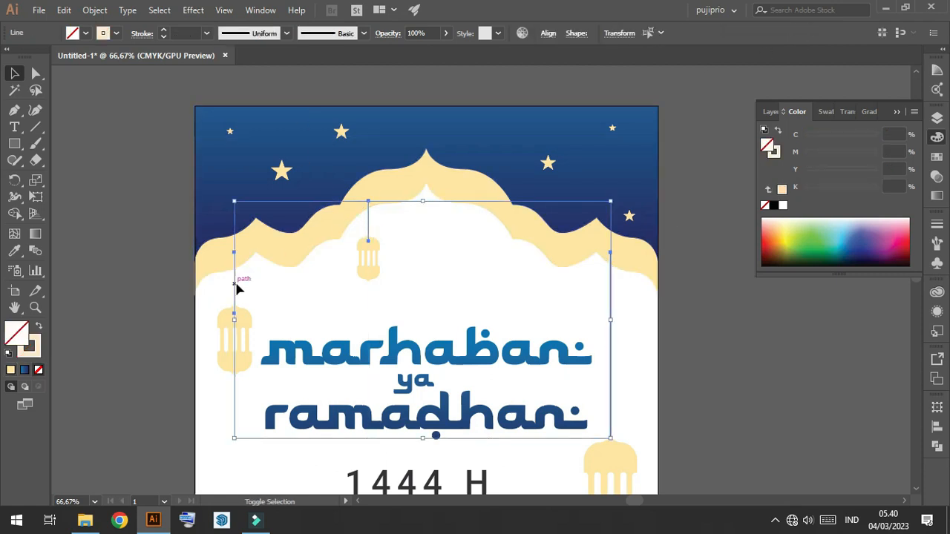
pyautogui.click(775, 157)
pyautogui.click(804, 329)
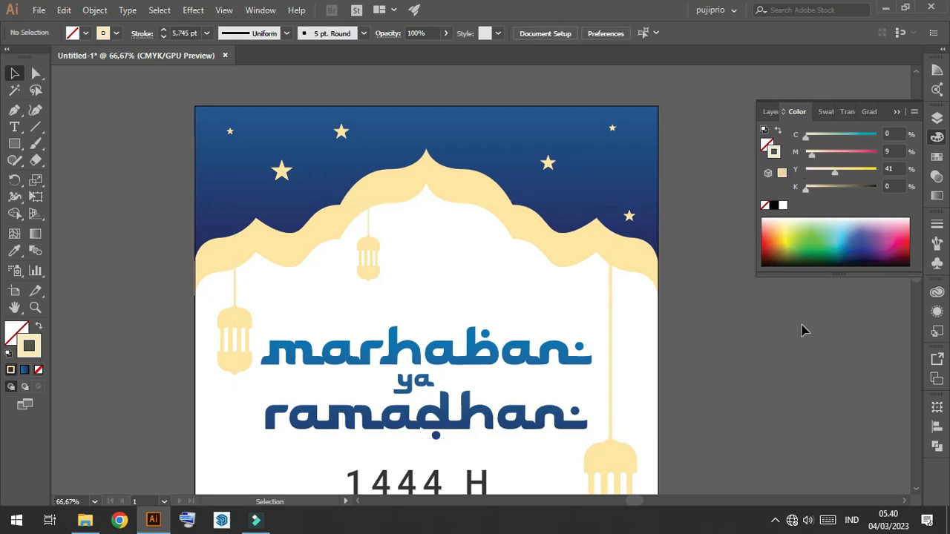
# - Examine the recoloured poster, including the arches, lanterns, text and bottom ornament
pyautogui.scroll(-2, 790, 332)
pyautogui.scroll(5, 609, 353)
pyautogui.scroll(-9, 526, 223)
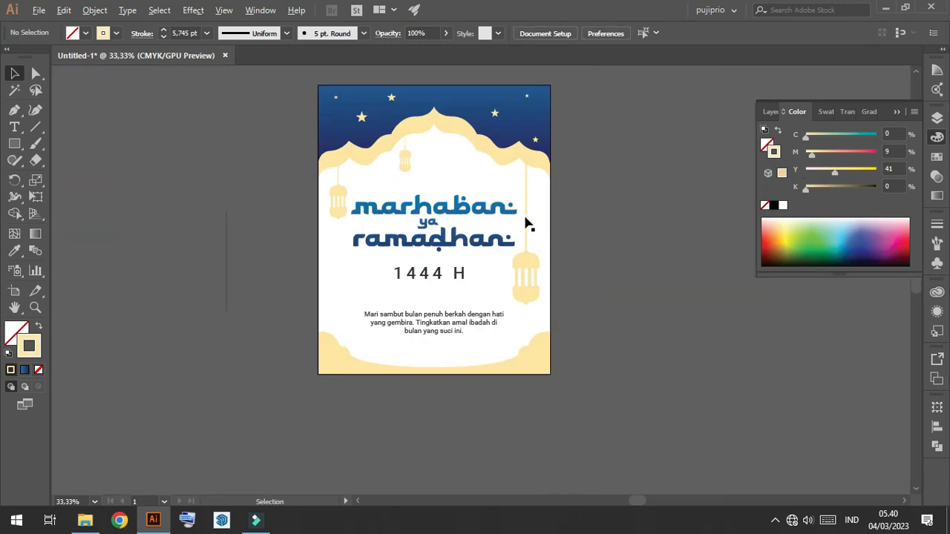
pyautogui.scroll(2, 620, 292)
pyautogui.scroll(3, 631, 297)
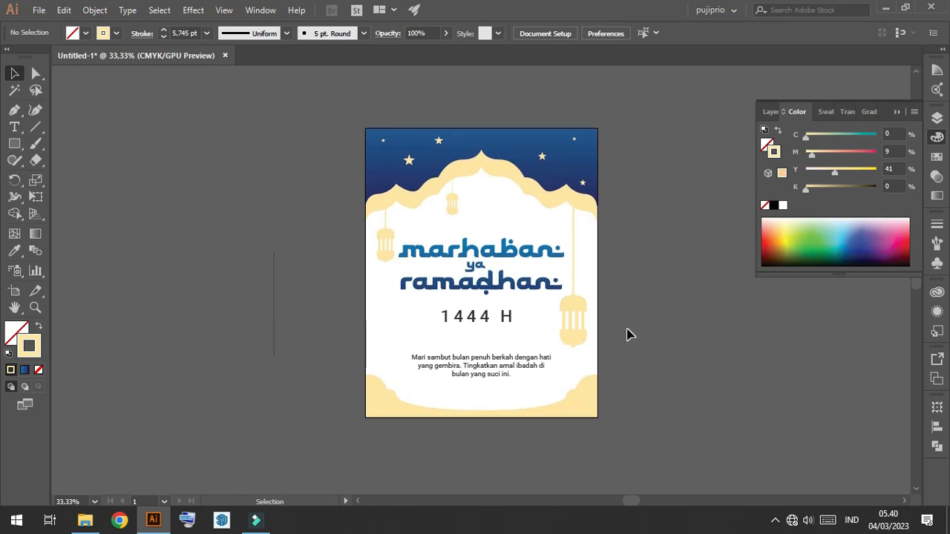
pyautogui.scroll(1, 570, 345)
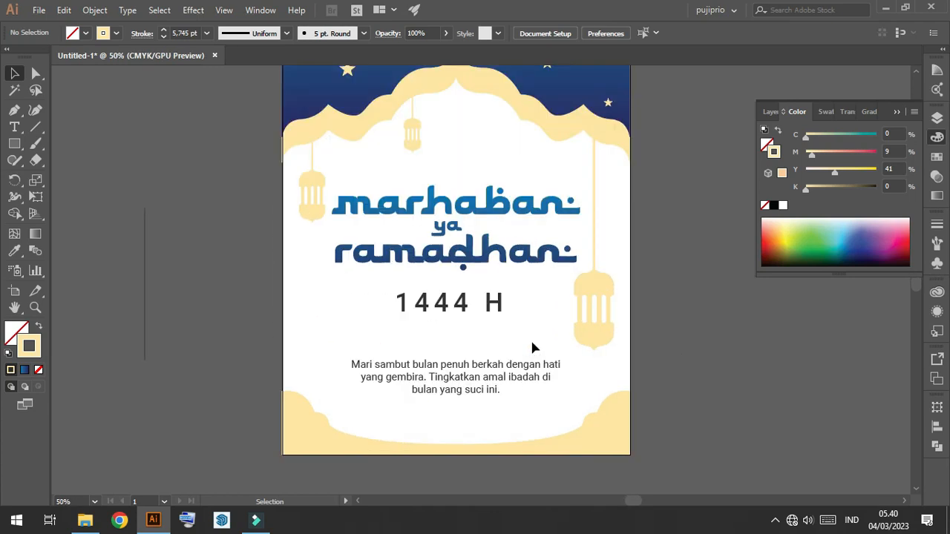
pyautogui.scroll(-1, 546, 301)
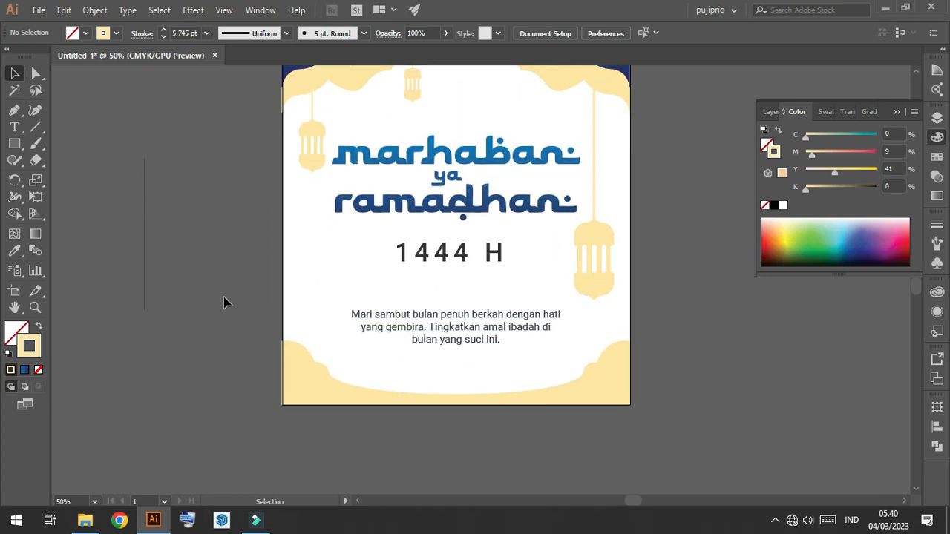
# - Delete the stray vertical line beside the artboard
pyautogui.moveTo(178, 260); pyautogui.dragTo(121, 208)
pyautogui.click(122, 214)
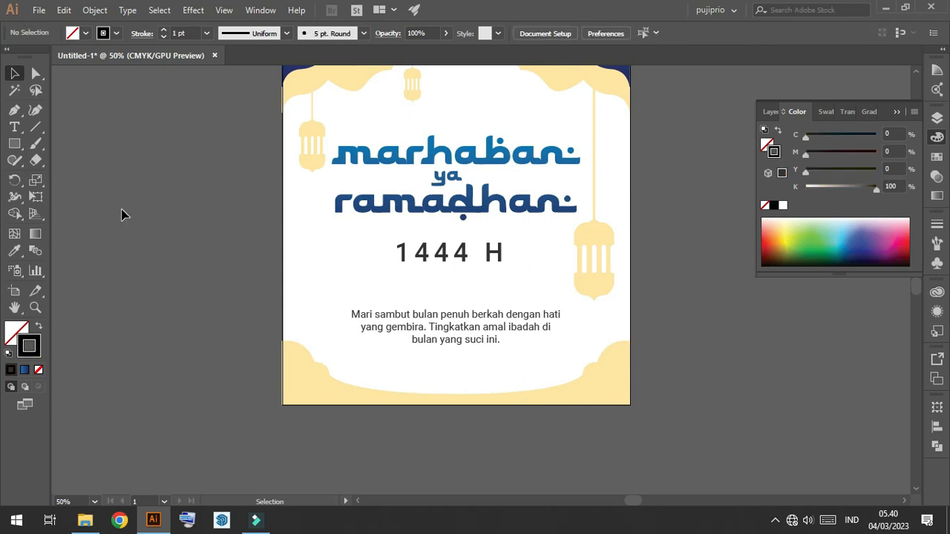
pyautogui.scroll(1, 178, 237)
pyautogui.scroll(1, 235, 298)
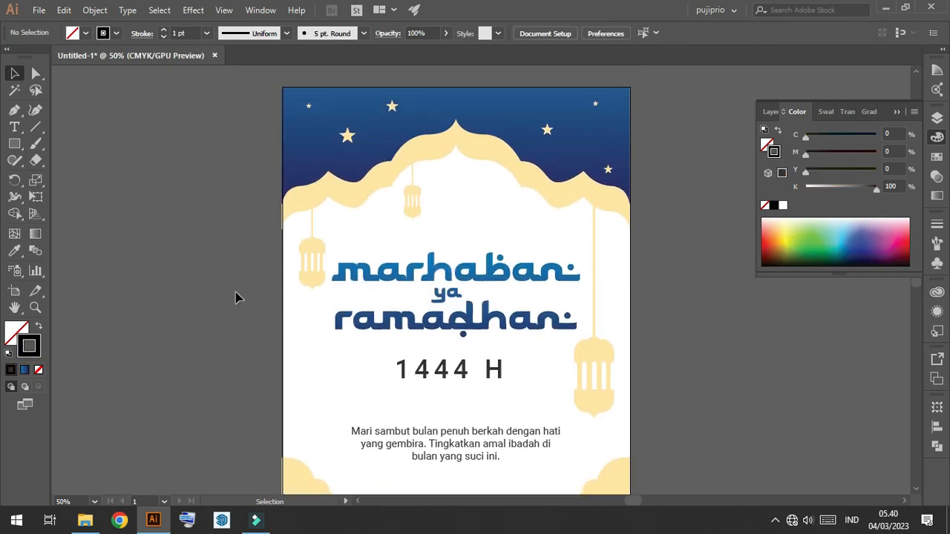
# - Draw a horizontal 1 pt black line just above the message paragraph, about as wide as the text
pyautogui.moveTo(228, 294); pyautogui.dragTo(236, 228)
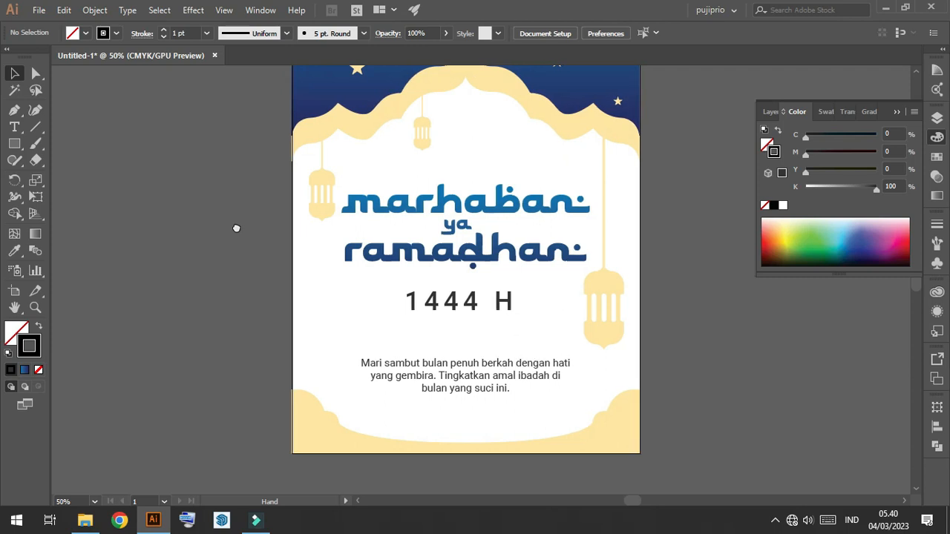
pyautogui.click(35, 129)
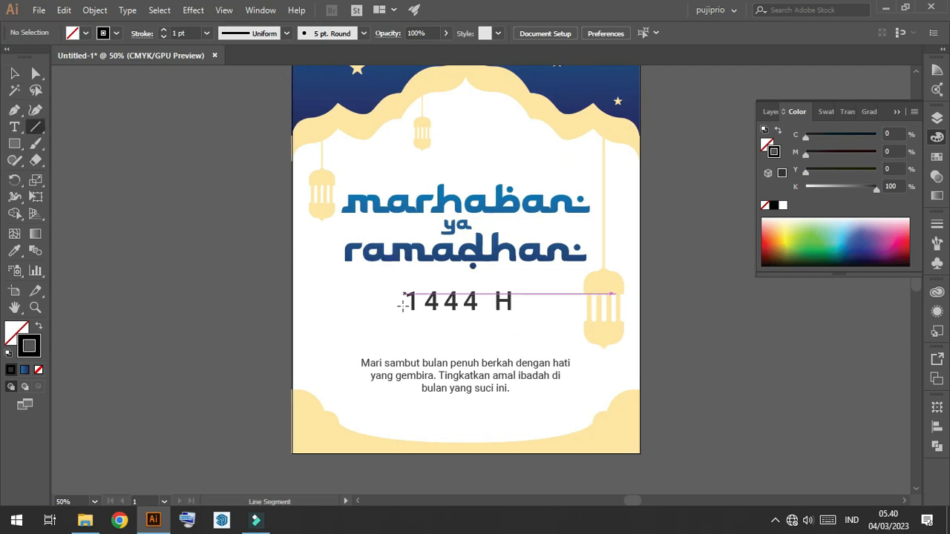
pyautogui.keyDown('alt'); pyautogui.scroll(1, 411, 357); pyautogui.keyUp('alt')
pyautogui.scroll(-1, 319, 304)
pyautogui.moveTo(312, 306); pyautogui.dragTo(725, 306)
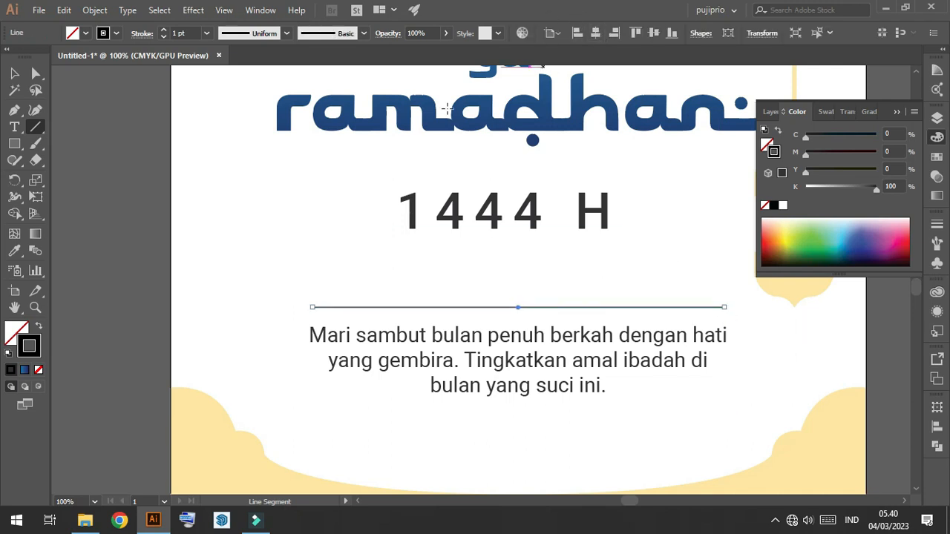
pyautogui.click(14, 72)
pyautogui.click(110, 135)
pyautogui.scroll(-1, 140, 153)
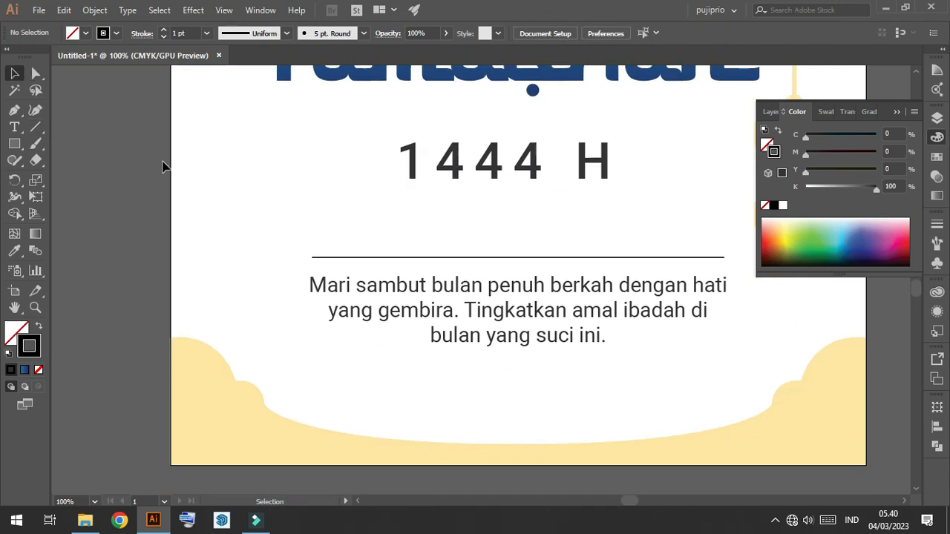
# - Match the divider line's stroke colour to the message text and set its weight to 3 pt
pyautogui.click(475, 258)
pyautogui.press('i')
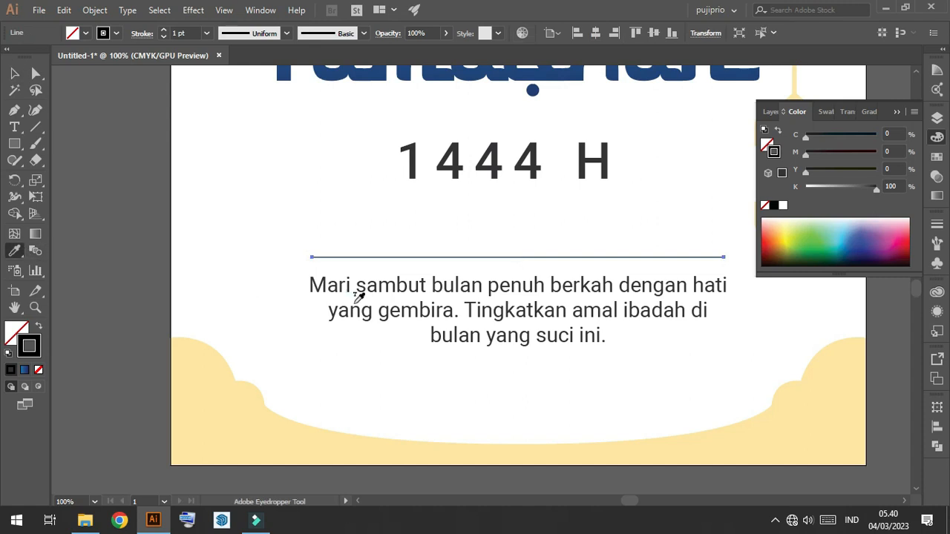
pyautogui.click(360, 285)
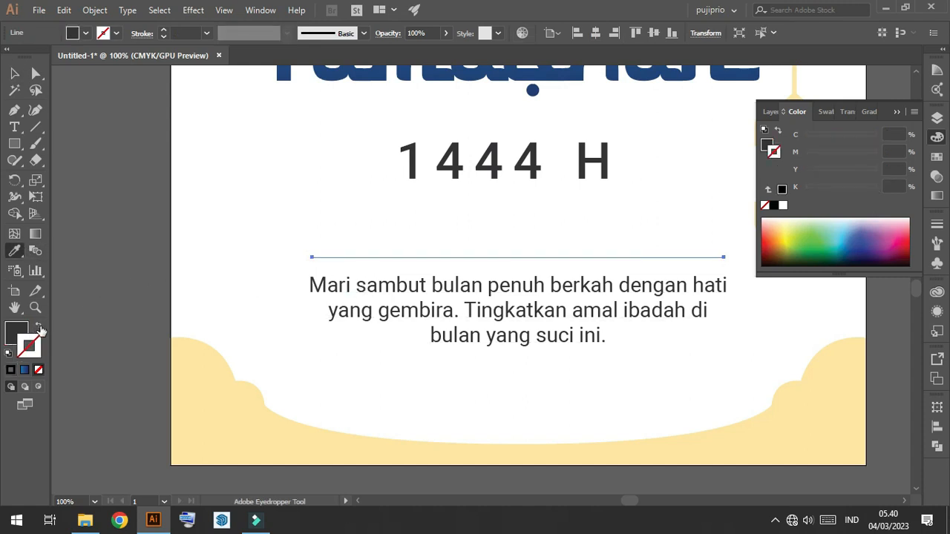
pyautogui.click(39, 327)
pyautogui.click(14, 73)
pyautogui.scroll(2, 184, 32)
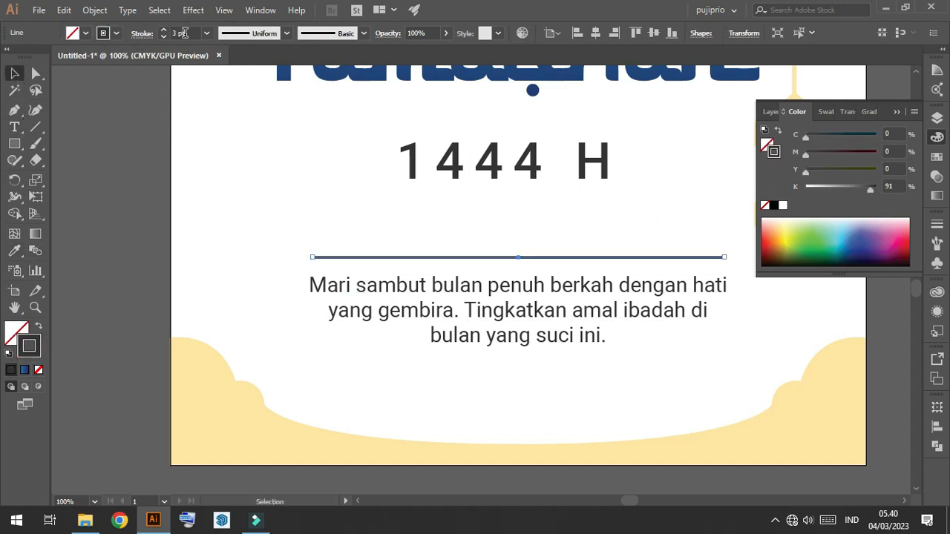
pyautogui.click(106, 133)
# - Draw a small circle centred on the divider line near its midpoint
pyautogui.scroll(-2, 289, 229)
pyautogui.scroll(1, 424, 307)
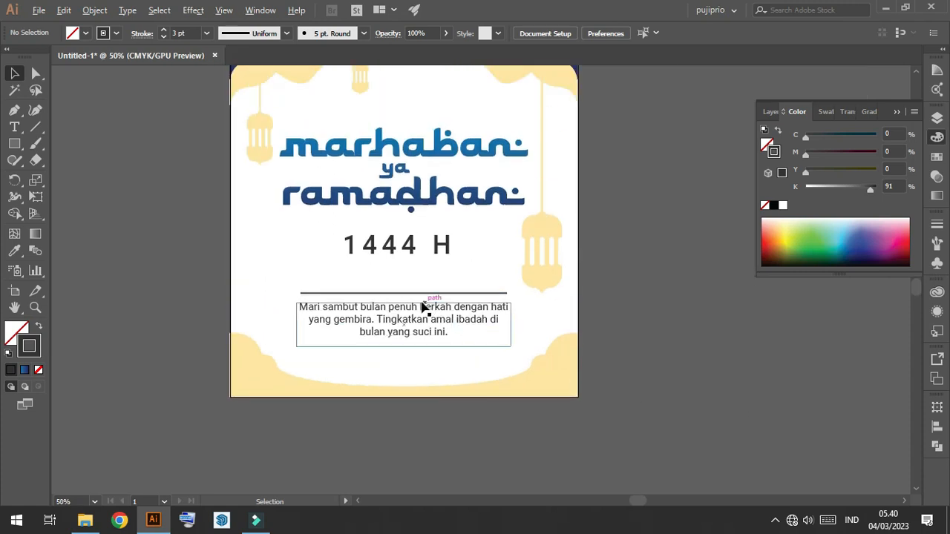
pyautogui.scroll(2, 424, 305)
pyautogui.press('l')
pyautogui.moveTo(392, 283); pyautogui.dragTo(405, 297)
# - Give the circle a black fill and a 9 pt white stroke so it separates from the divider line
pyautogui.press('i')
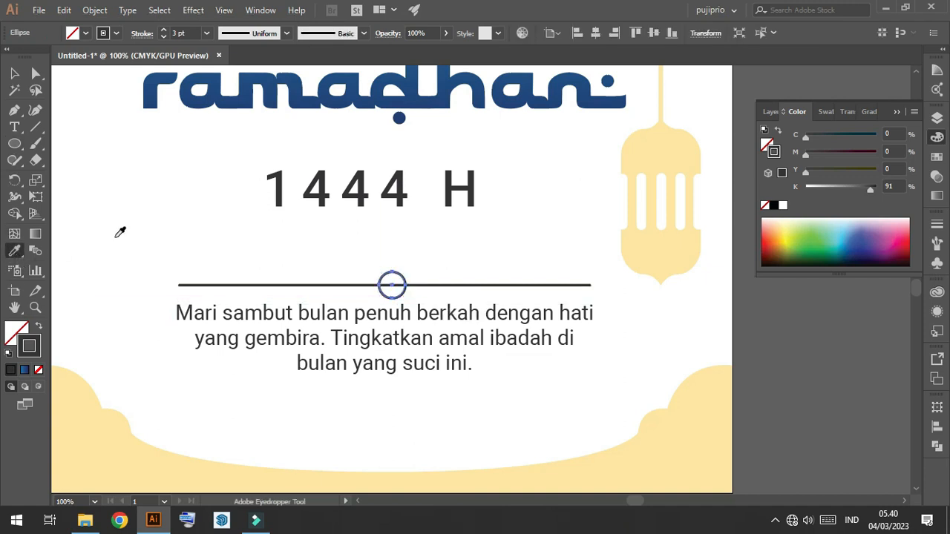
pyautogui.click(120, 233)
pyautogui.click(8, 355)
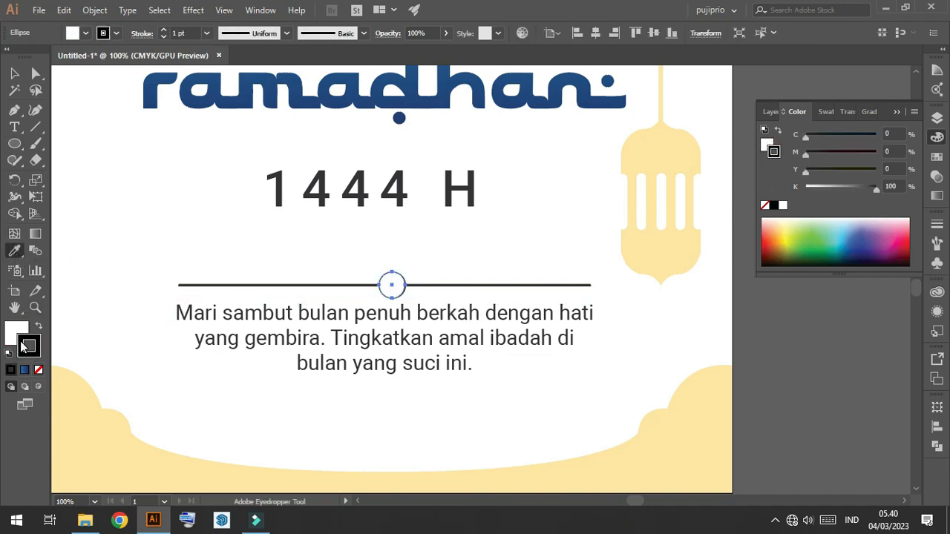
pyautogui.click(38, 326)
pyautogui.click(15, 73)
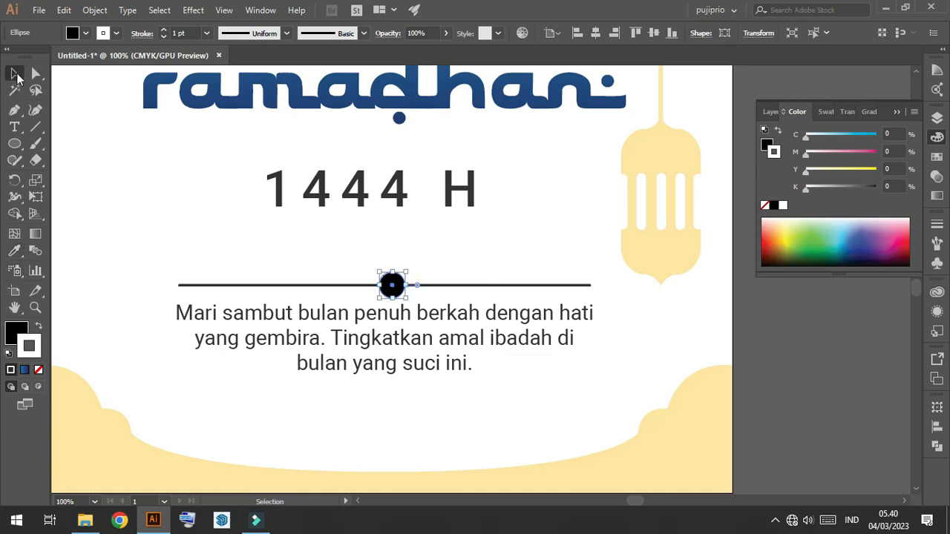
pyautogui.scroll(5, 178, 32)
pyautogui.click(831, 370)
# - Move the circle and divider line together slightly upward, away from the message paragraph
pyautogui.scroll(-3, 673, 323)
pyautogui.scroll(6, 568, 312)
pyautogui.moveTo(524, 277); pyautogui.dragTo(198, 277)
pyautogui.click(401, 265)
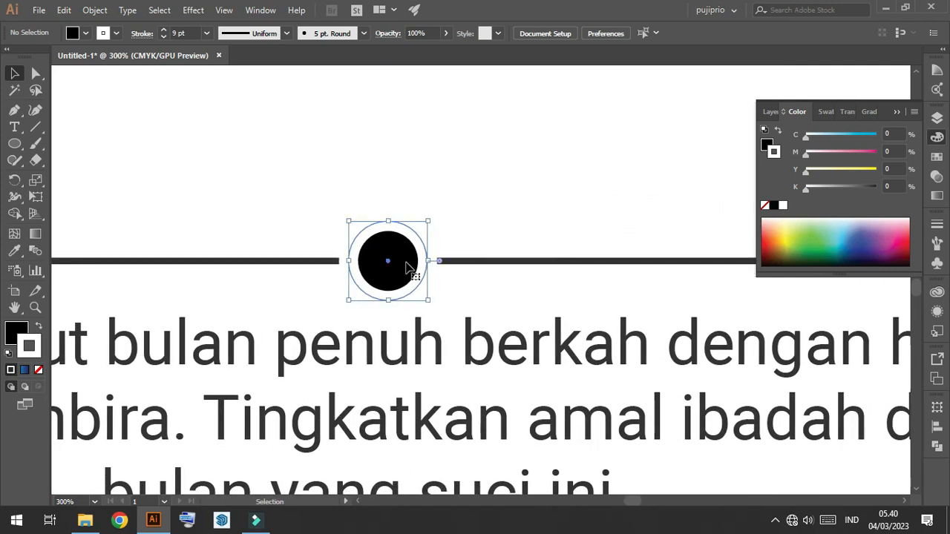
pyautogui.keyDown('shift'); pyautogui.click(466, 264); pyautogui.keyUp('shift')
pyautogui.moveTo(466, 264); pyautogui.dragTo(471, 233)
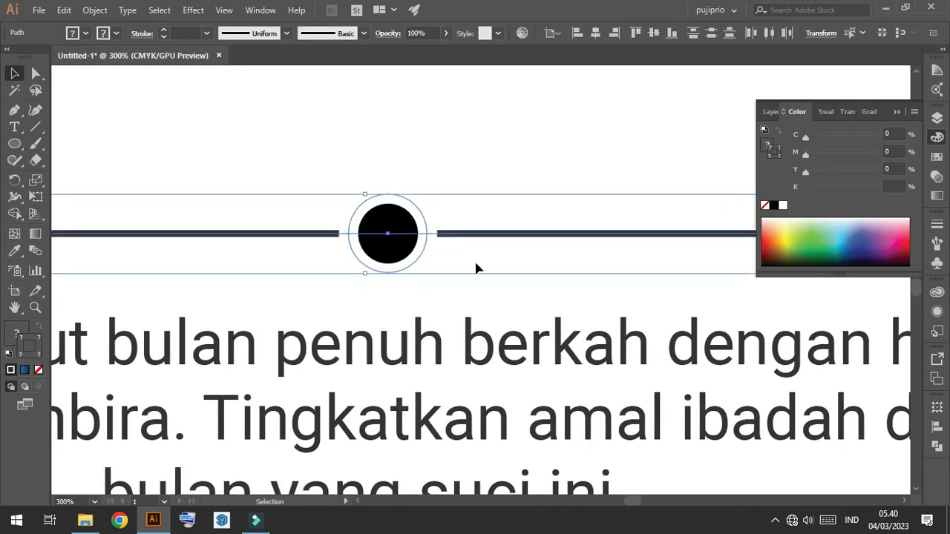
# - Change the divider circle's fill from black to the dark grey swatch
pyautogui.click(478, 267)
pyautogui.click(405, 245)
pyautogui.click(85, 34)
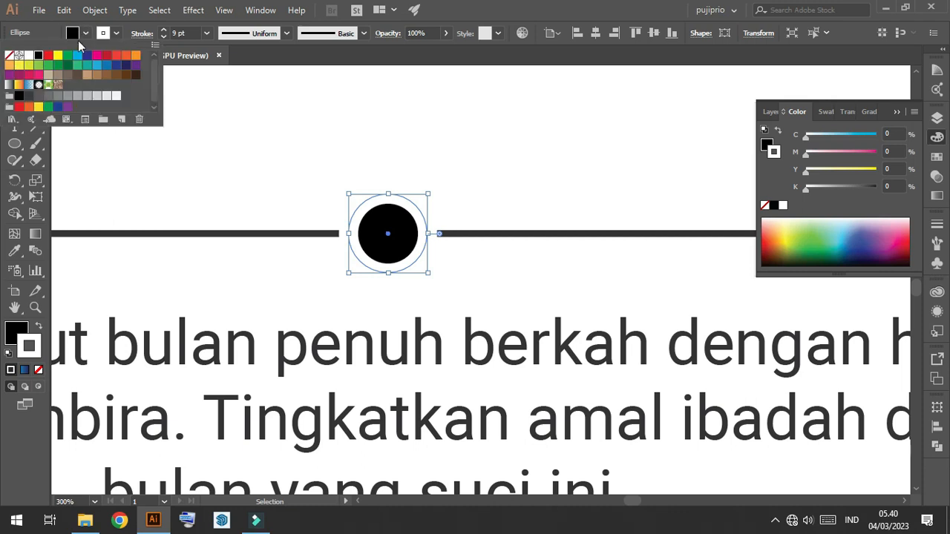
pyautogui.click(29, 96)
pyautogui.click(407, 150)
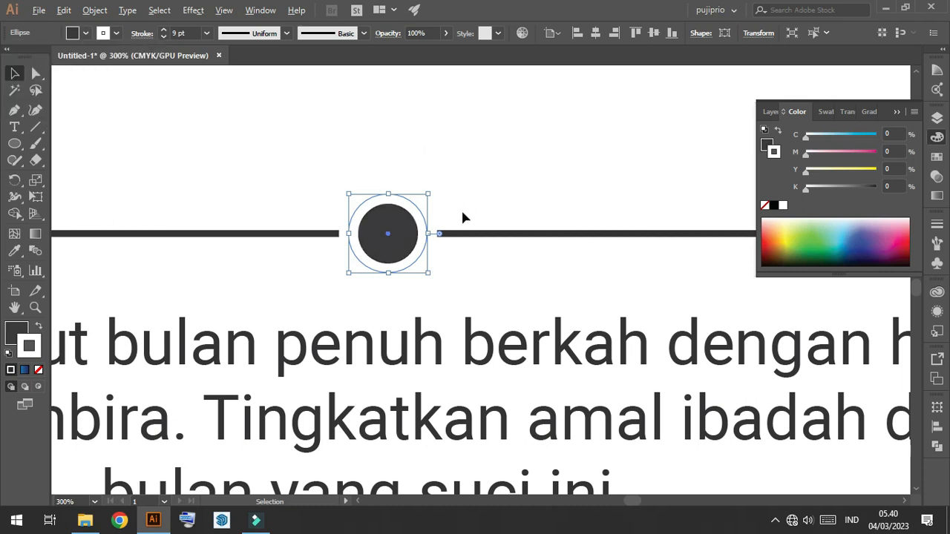
# - Set the divider line's stroke to the dark grey swatch (K 90) to match the circle
pyautogui.scroll(-1, 462, 214)
pyautogui.click(465, 230)
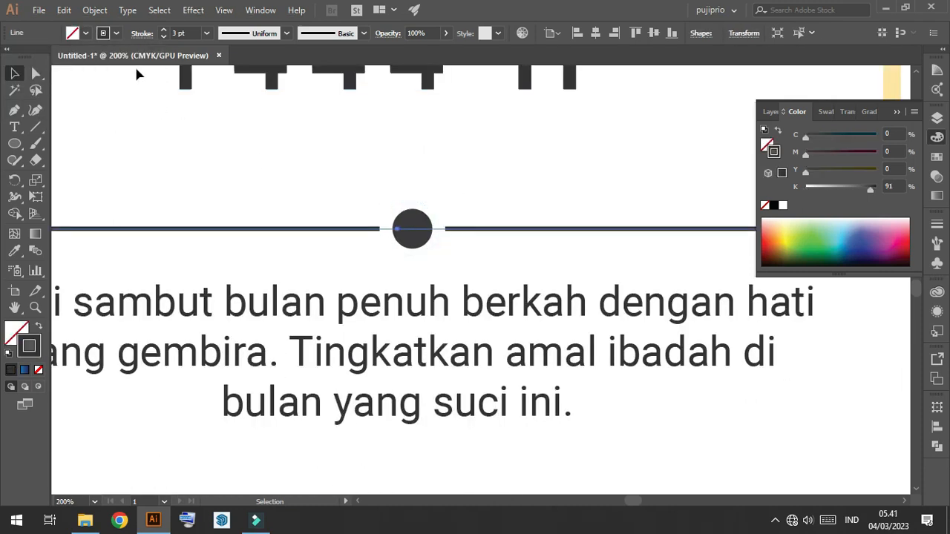
pyautogui.click(116, 33)
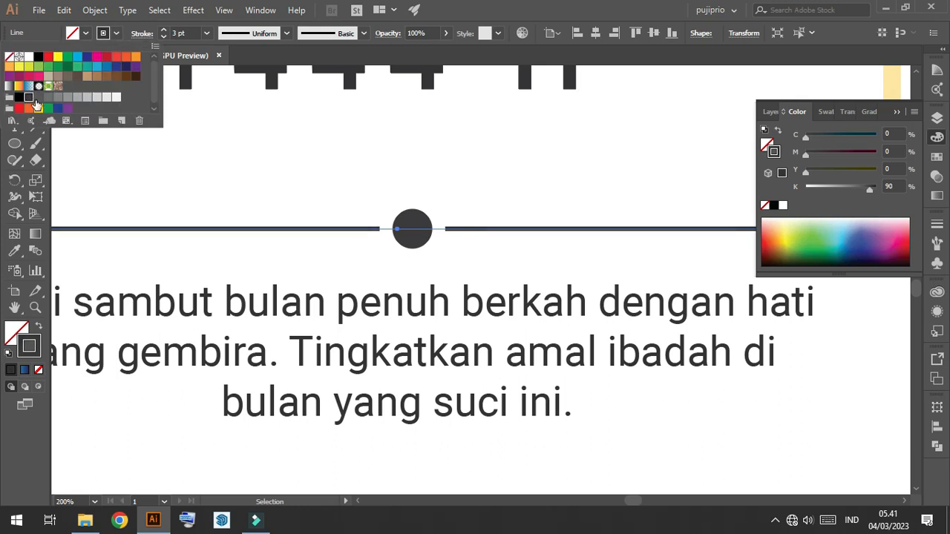
pyautogui.click(199, 143)
pyautogui.click(248, 157)
# - Shrink the divider circle proportionally and set its white stroke to 10 pt
pyautogui.scroll(-4, 310, 226)
pyautogui.moveTo(647, 335); pyautogui.dragTo(788, 455)
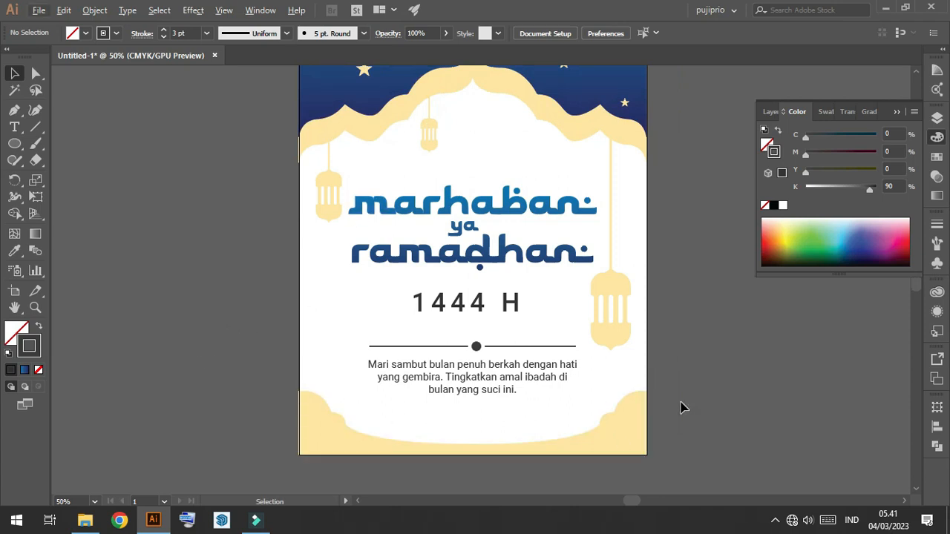
pyautogui.scroll(-1, 445, 364)
pyautogui.scroll(-1, 435, 334)
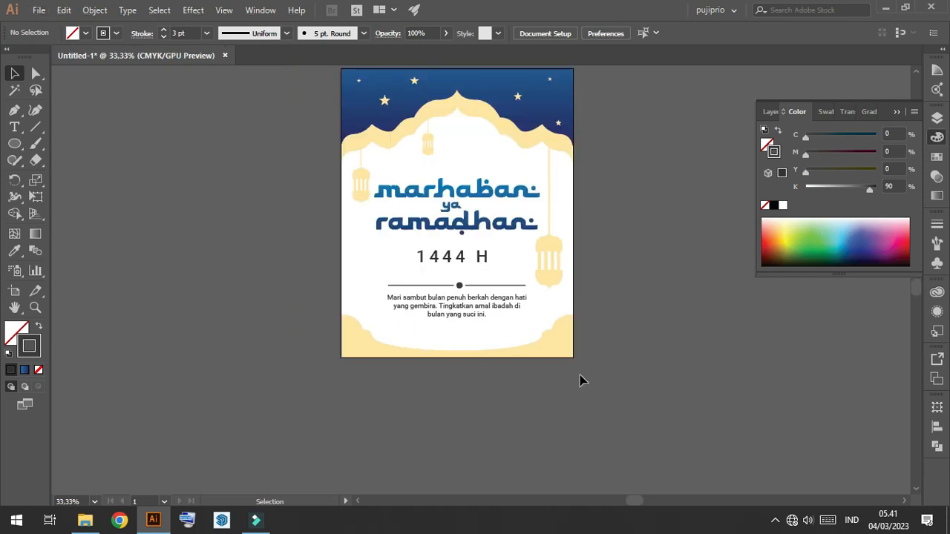
pyautogui.scroll(6, 434, 285)
pyautogui.click(635, 291)
pyautogui.moveTo(653, 263); pyautogui.dragTo(642, 273)
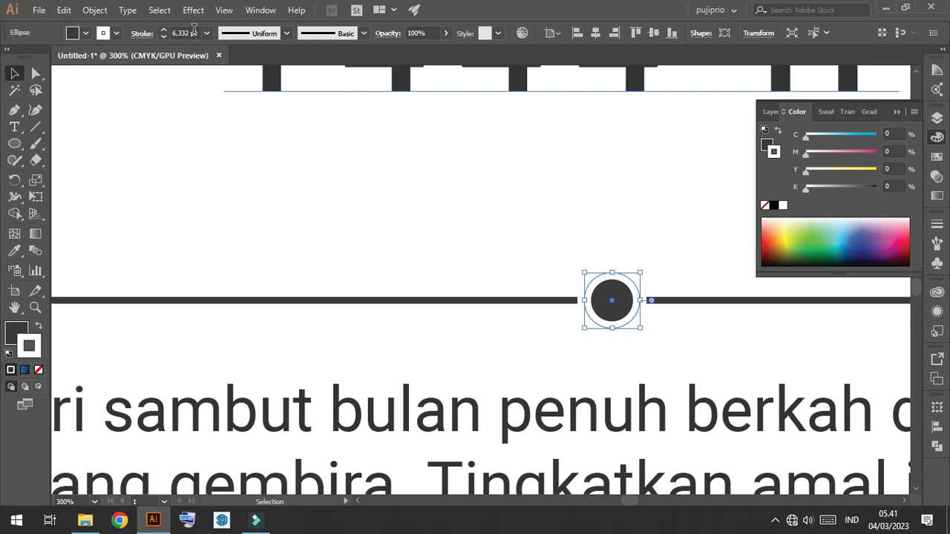
pyautogui.click(301, 245)
# - Draw a very large circle, wider than the artboard, overlapping the artboard's left side
pyautogui.scroll(-5, 305, 256)
pyautogui.moveTo(646, 366); pyautogui.dragTo(640, 396)
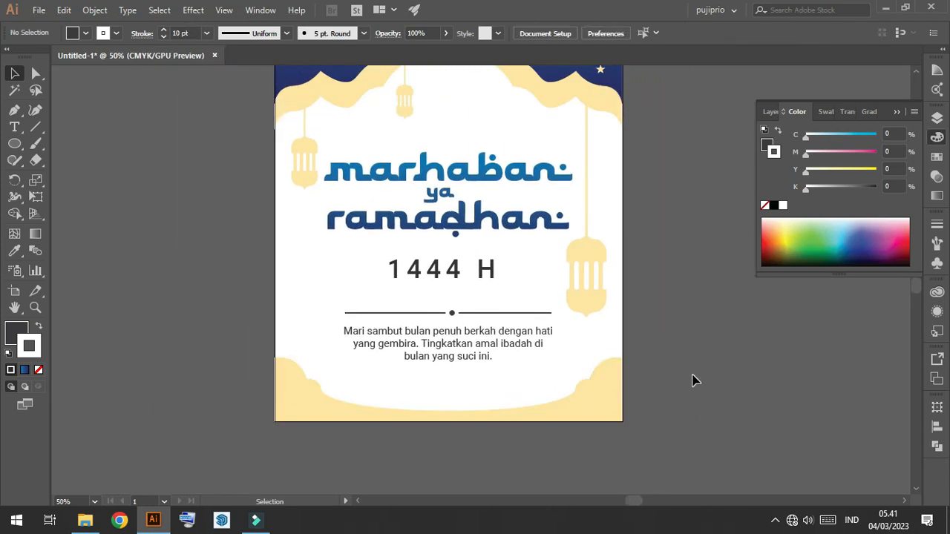
pyautogui.hotkey('ctrl', '-')
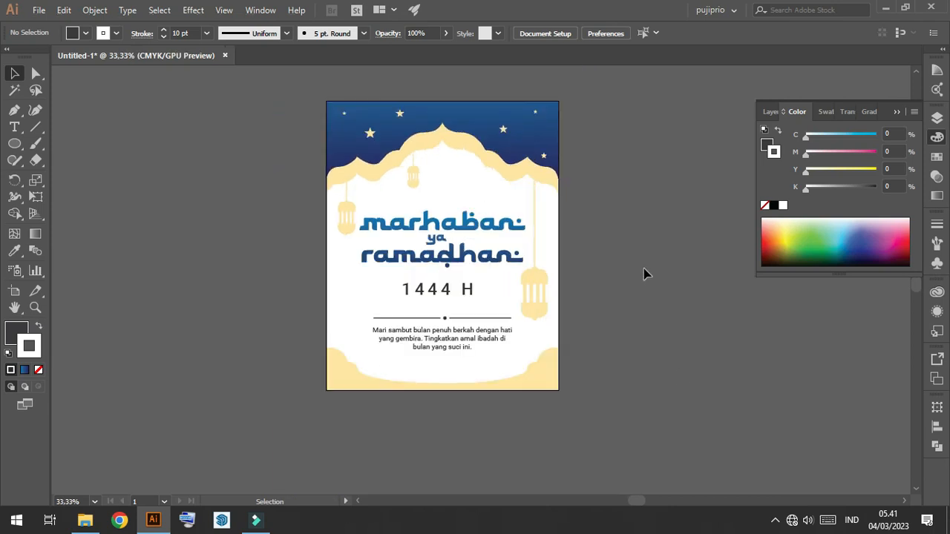
pyautogui.moveTo(675, 306); pyautogui.dragTo(703, 339)
pyautogui.moveTo(653, 286); pyautogui.dragTo(685, 269)
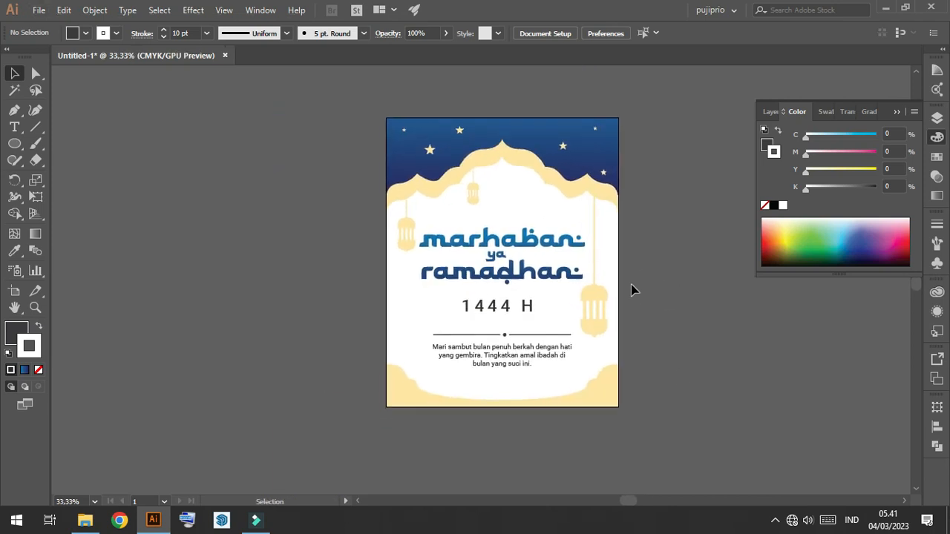
pyautogui.click(14, 143)
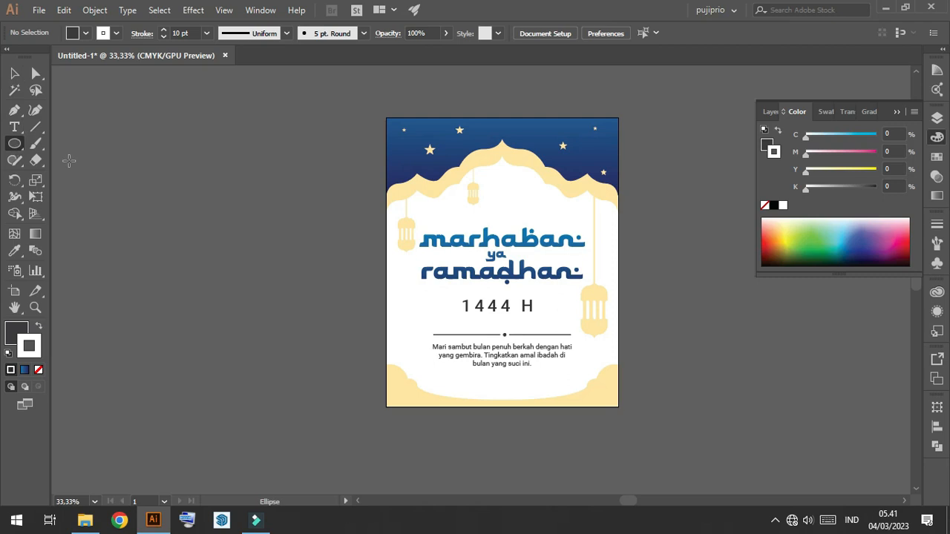
pyautogui.scroll(2, 70, 156)
pyautogui.moveTo(149, 89); pyautogui.dragTo(414, 397)
pyautogui.moveTo(429, 413); pyautogui.dragTo(429, 413)
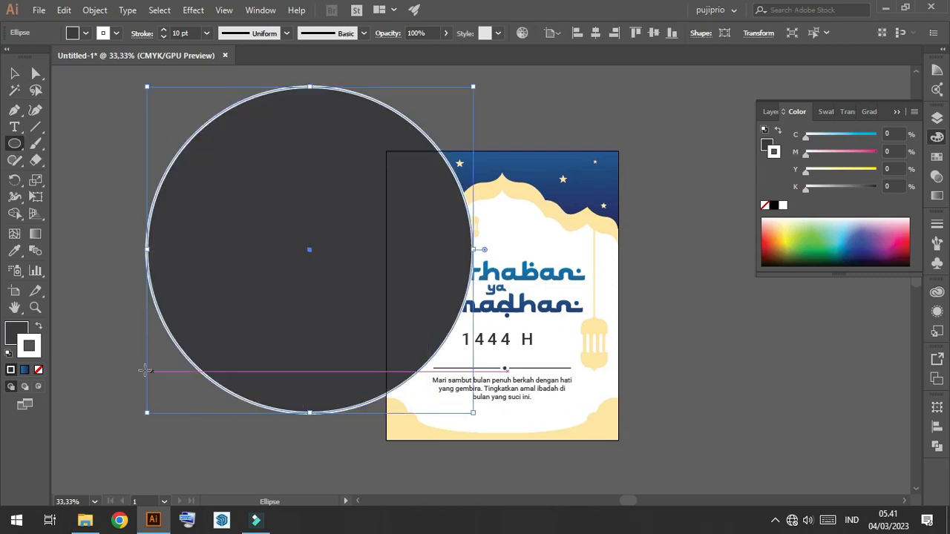
# - Remove the large circle's fill and give it a thin 1 pt black stroke
pyautogui.click(39, 325)
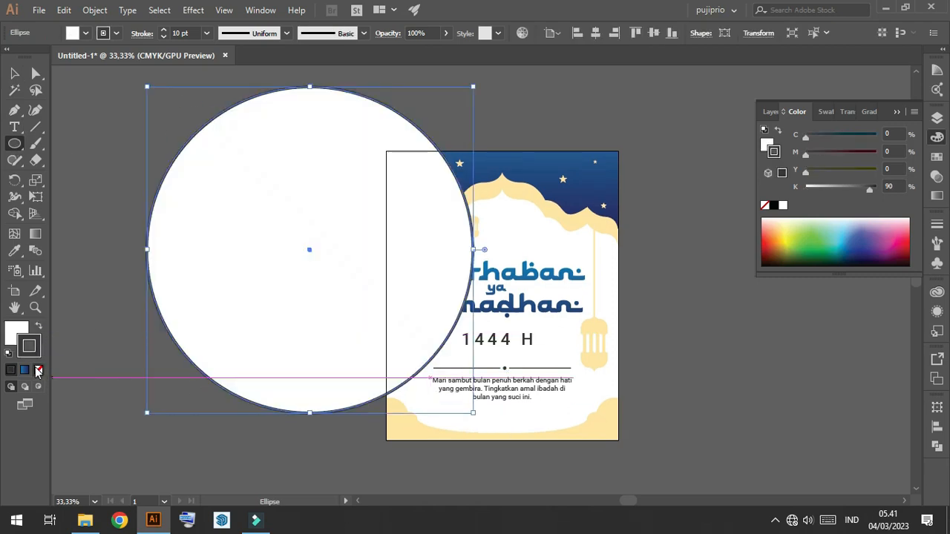
pyautogui.click(38, 370)
pyautogui.click(14, 74)
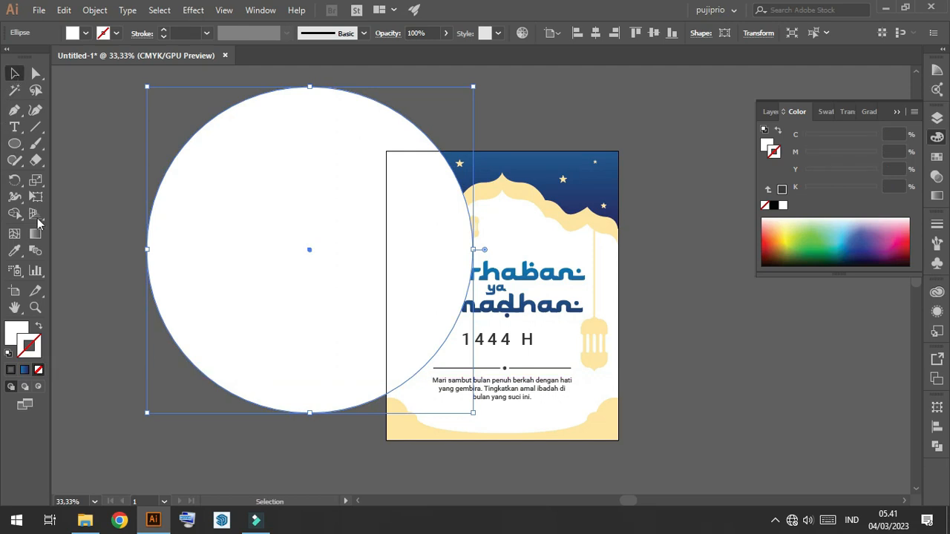
pyautogui.click(26, 355)
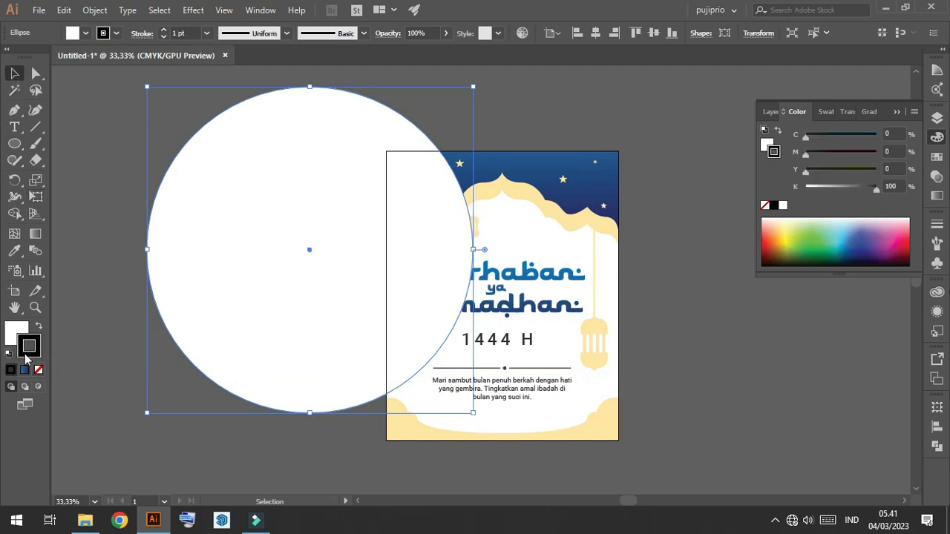
pyautogui.click(24, 331)
pyautogui.click(38, 371)
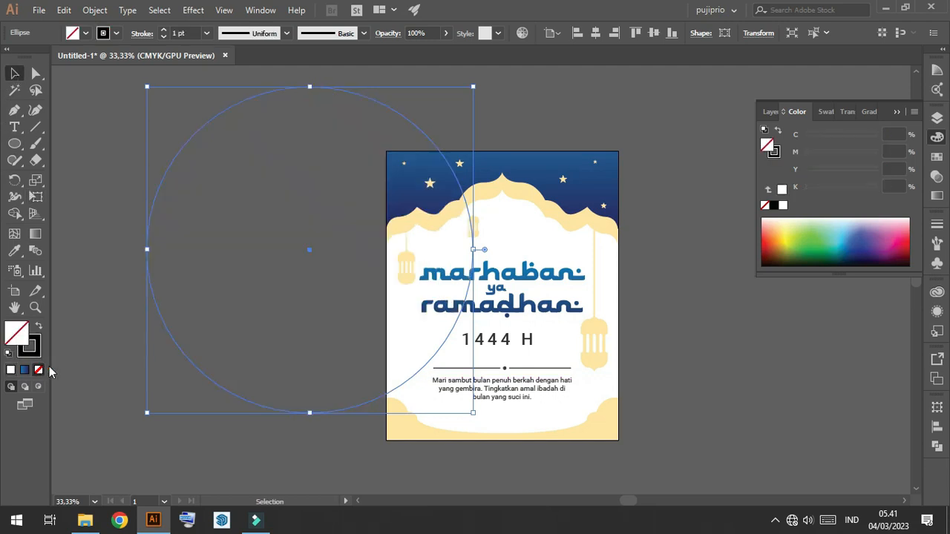
# - Enlarge the circle outline and duplicate it diagonally across the artboard to form eight overlapping rings
pyautogui.click(213, 398)
pyautogui.scroll(-1, 265, 386)
pyautogui.moveTo(337, 395); pyautogui.dragTo(459, 319)
pyautogui.moveTo(594, 322)
pyautogui.mouseDown()
pyautogui.moveTo(706, 387)
pyautogui.moveTo(653, 381)
pyautogui.mouseUp()
pyautogui.moveTo(631, 285); pyautogui.dragTo(716, 380)
pyautogui.click(706, 349)
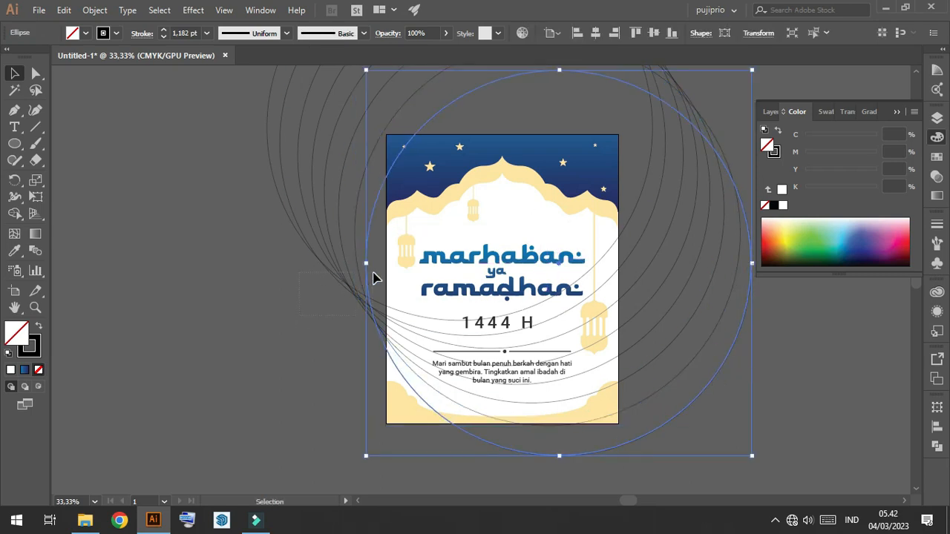
# - Group all eight overlapping circle outlines and scale them down slightly around the artboard
pyautogui.moveTo(373, 272); pyautogui.dragTo(378, 272)
pyautogui.rightClick(180, 190)
pyautogui.click(223, 276)
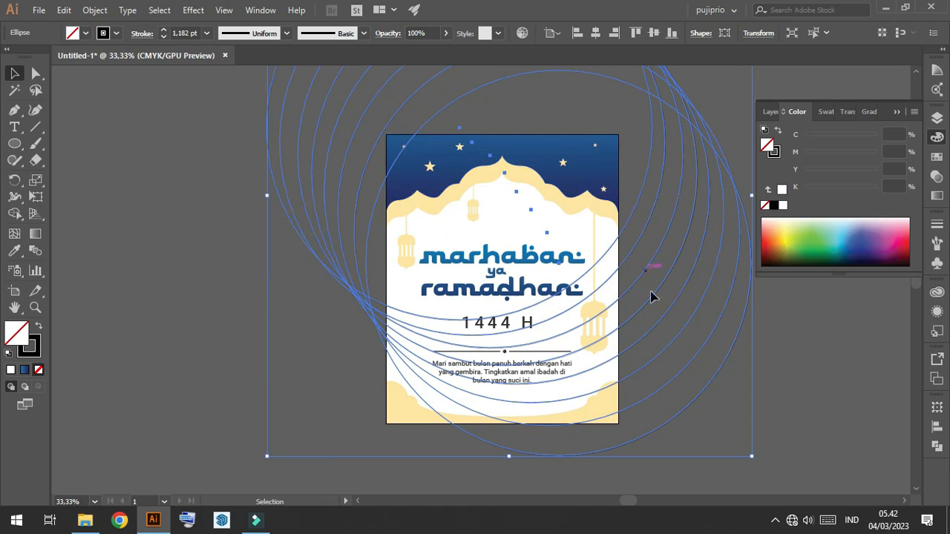
pyautogui.moveTo(750, 460)
pyautogui.mouseDown()
pyautogui.moveTo(746, 415)
pyautogui.moveTo(674, 381)
pyautogui.moveTo(654, 349)
pyautogui.moveTo(674, 396)
pyautogui.moveTo(657, 403)
pyautogui.moveTo(657, 451)
pyautogui.mouseUp()
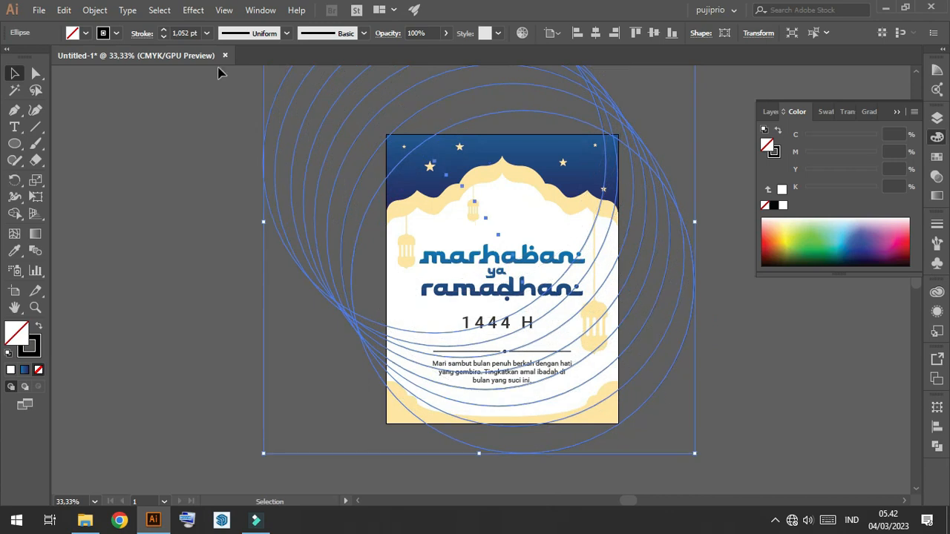
# - Try a light brown stroke colour on the circle outlines
pyautogui.click(115, 33)
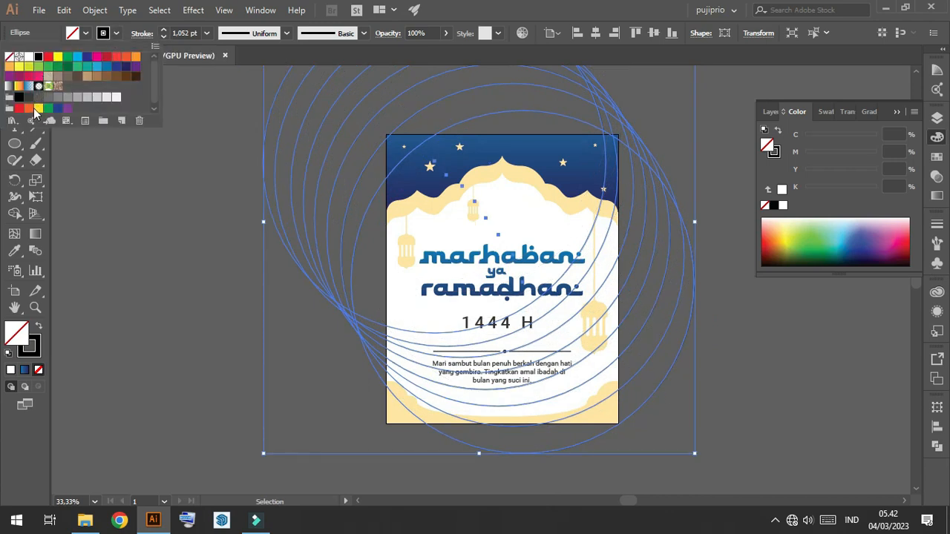
pyautogui.click(87, 78)
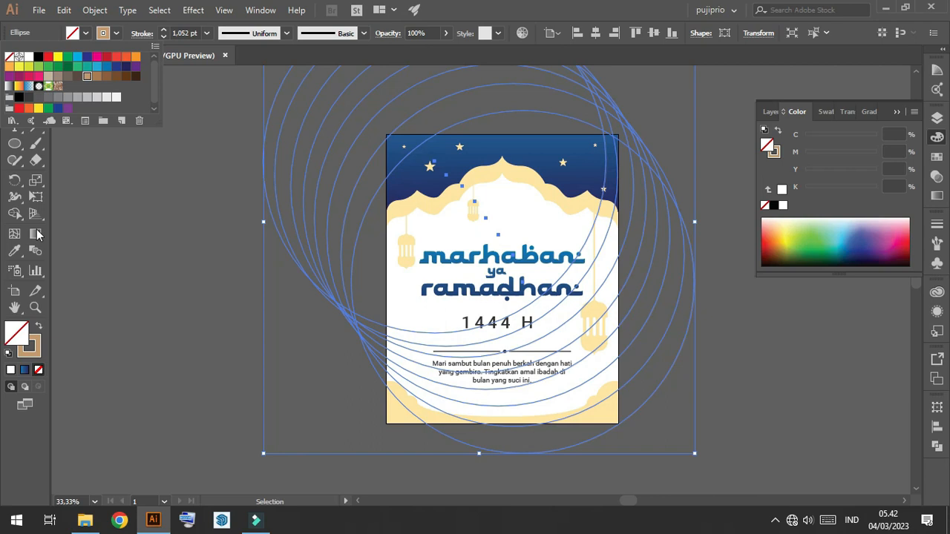
pyautogui.click(14, 250)
pyautogui.scroll(2, 413, 217)
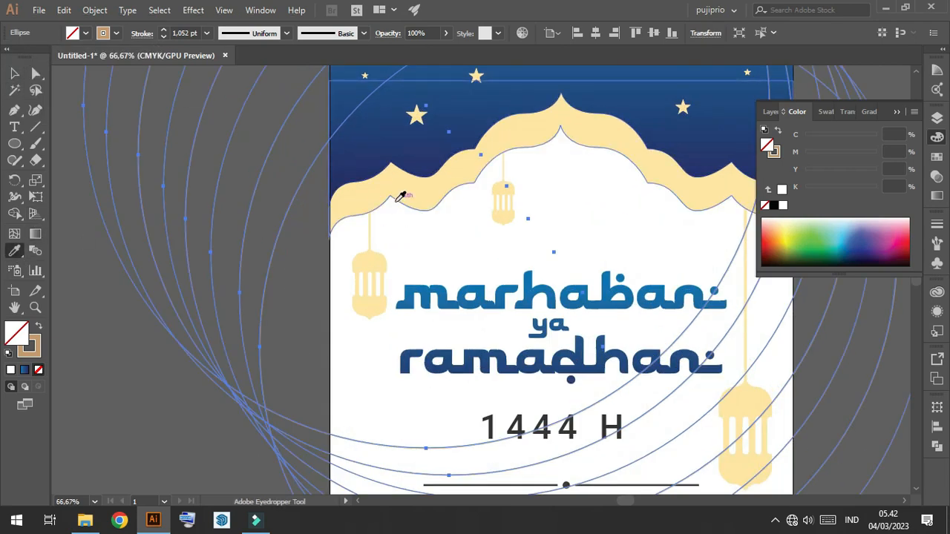
# - Set the circle outlines' stroke to the light grey swatch (K 20)
pyautogui.click(117, 35)
pyautogui.click(97, 99)
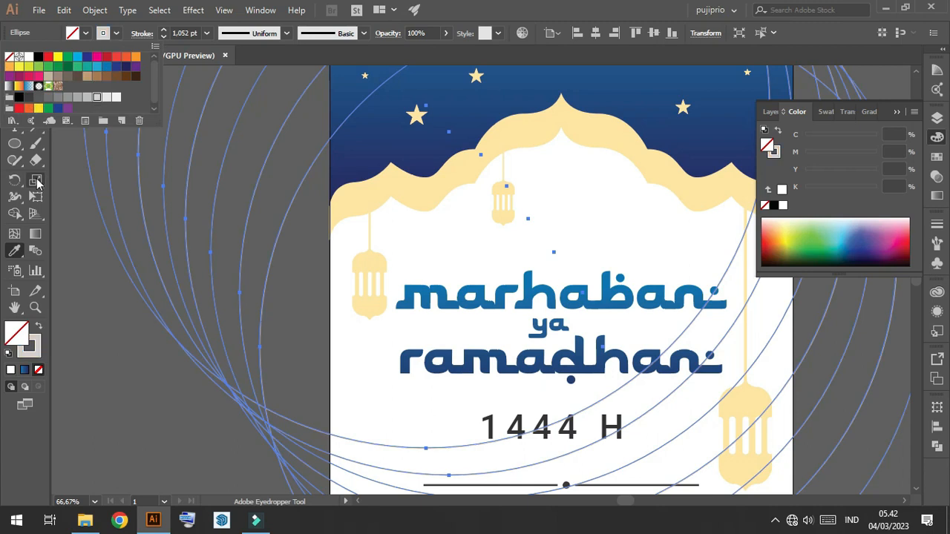
pyautogui.press('v')
pyautogui.scroll(-5, 556, 393)
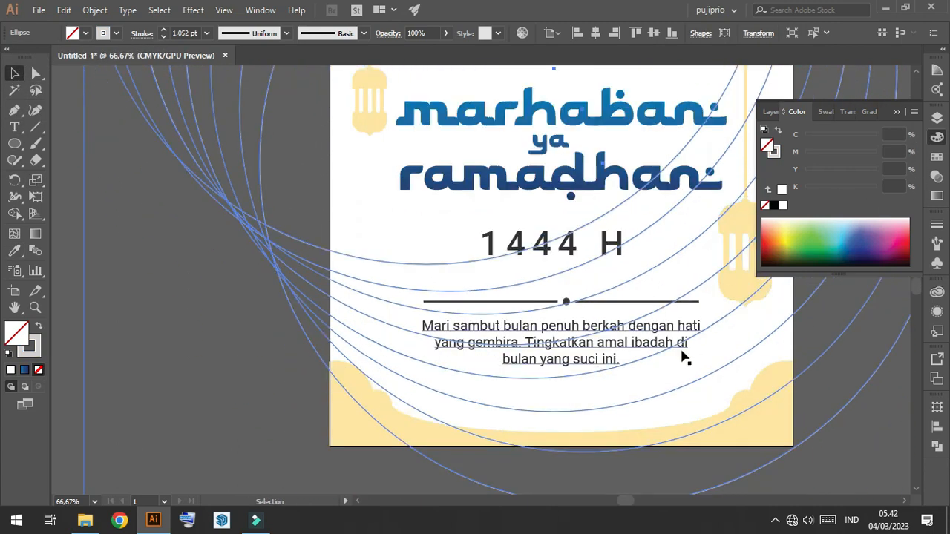
pyautogui.scroll(-3, 436, 323)
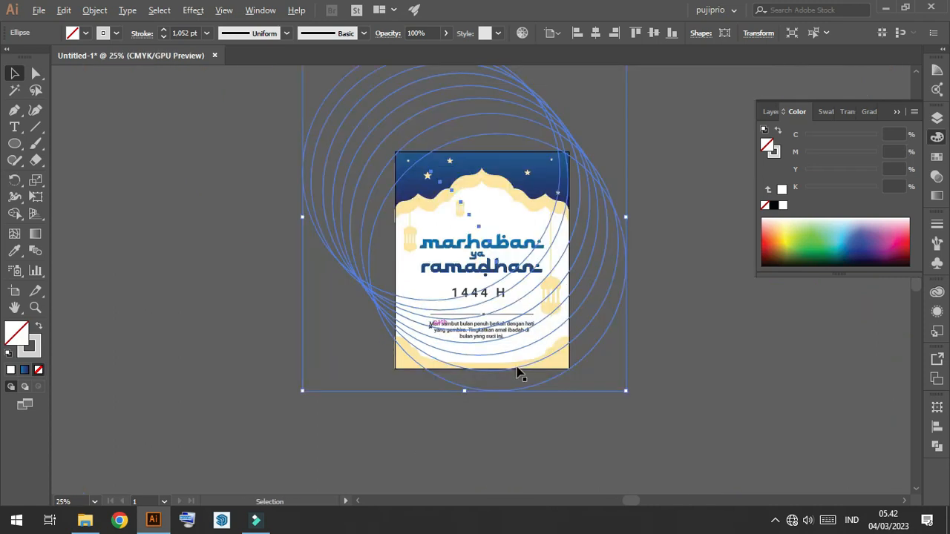
pyautogui.click(607, 402)
# - Scale the set of circle outlines down proportionally and shift it lower over the artboard
pyautogui.scroll(3, 551, 403)
pyautogui.scroll(2, 621, 401)
pyautogui.scroll(-1, 668, 348)
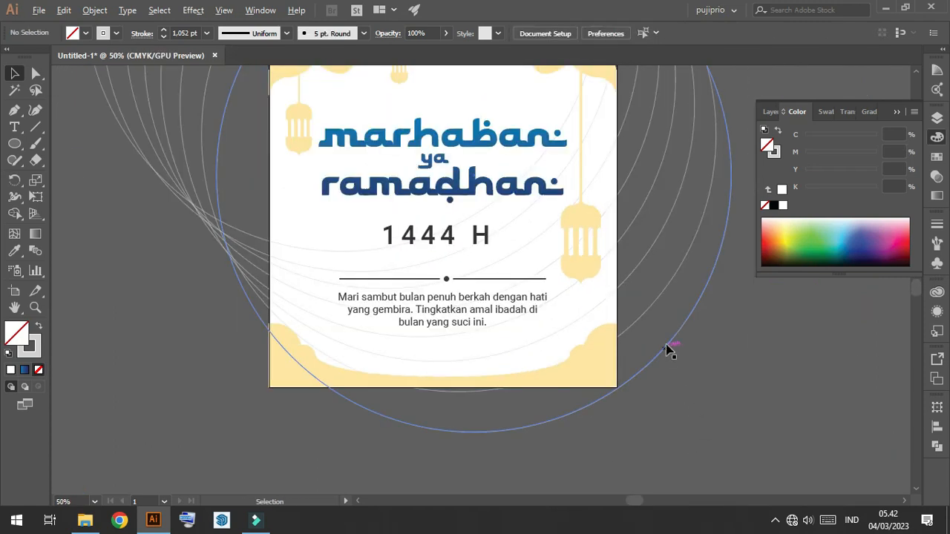
pyautogui.click(682, 341)
pyautogui.moveTo(730, 440); pyautogui.dragTo(679, 376)
pyautogui.moveTo(637, 301); pyautogui.dragTo(640, 393)
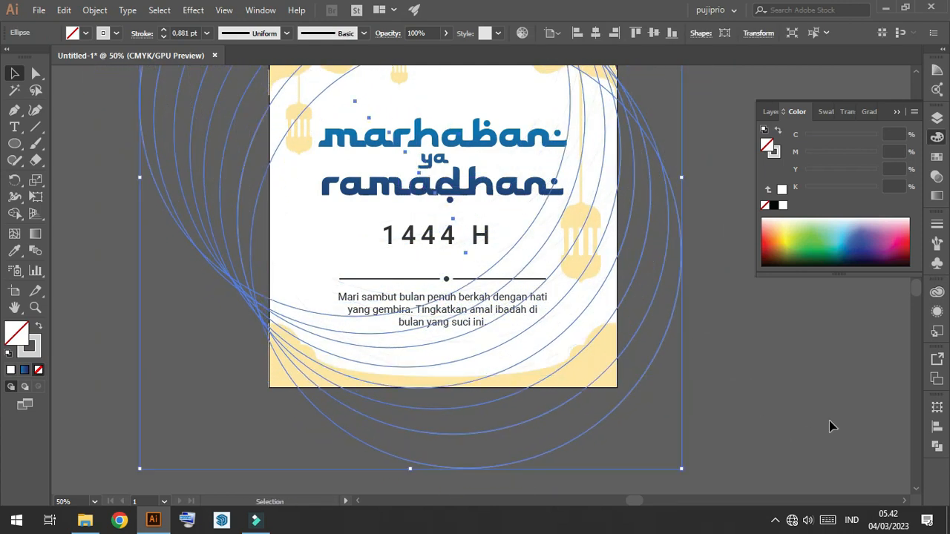
pyautogui.click(830, 426)
# - Enlarge the set of circle outlines proportionally so it extends farther past the artboard's upper-left corner
pyautogui.scroll(2, 817, 421)
pyautogui.scroll(-1, 712, 361)
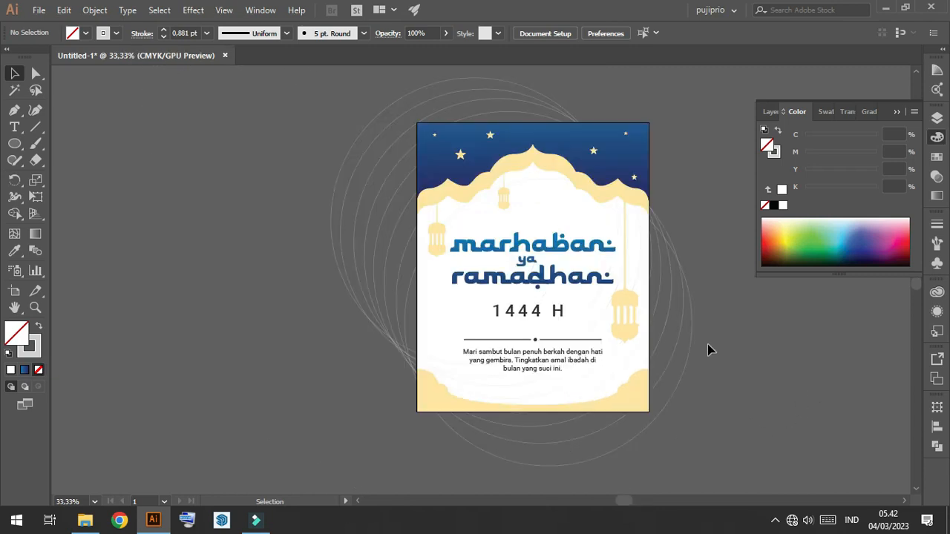
pyautogui.scroll(3, 615, 193)
pyautogui.scroll(-2, 579, 166)
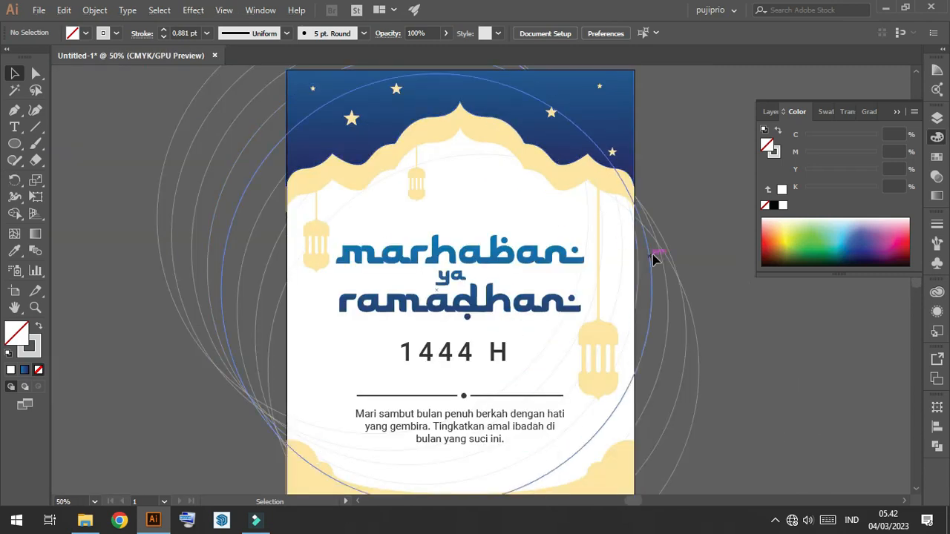
pyautogui.scroll(-1, 653, 254)
pyautogui.click(541, 197)
pyautogui.scroll(2, 590, 213)
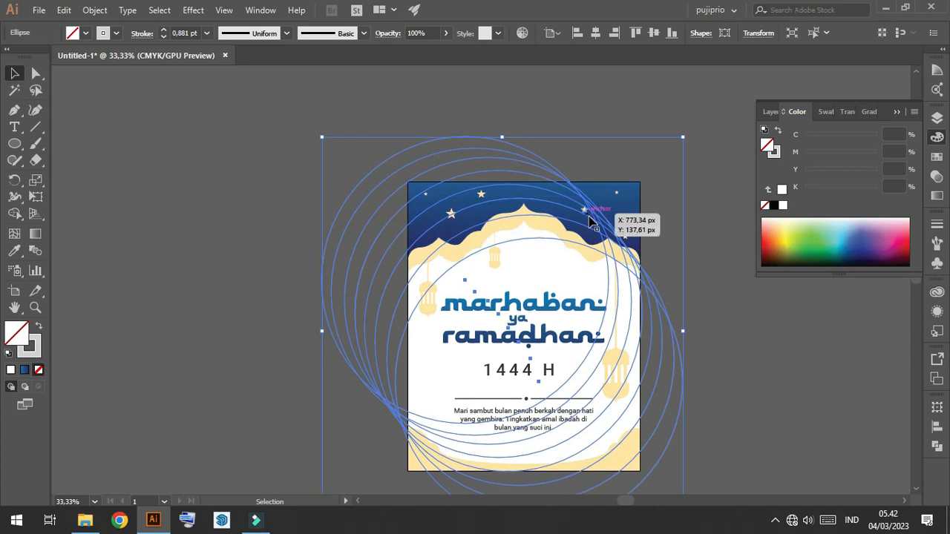
pyautogui.moveTo(323, 138); pyautogui.dragTo(300, 114)
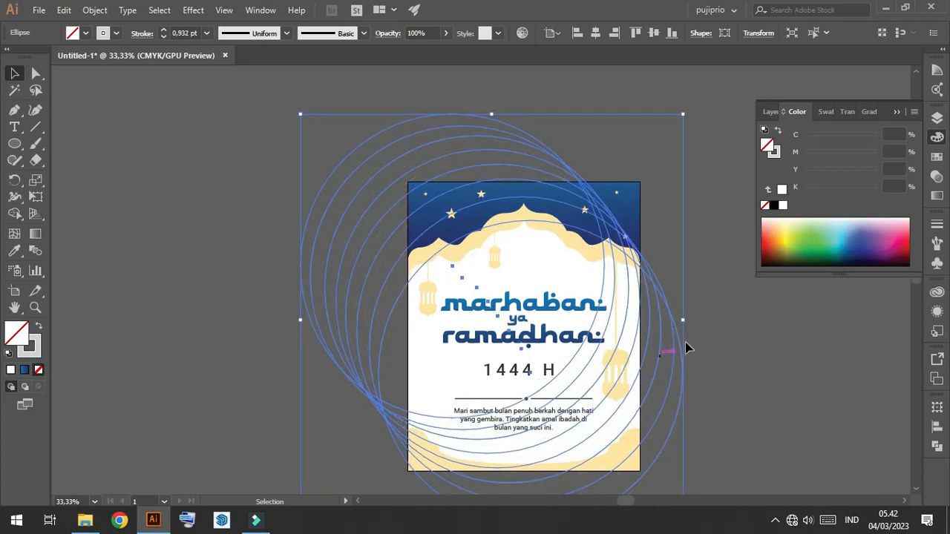
# - Apply the White, Black linear gradient to the circle outlines' stroke and change its black end stop to light grey
pyautogui.scroll(-3, 784, 319)
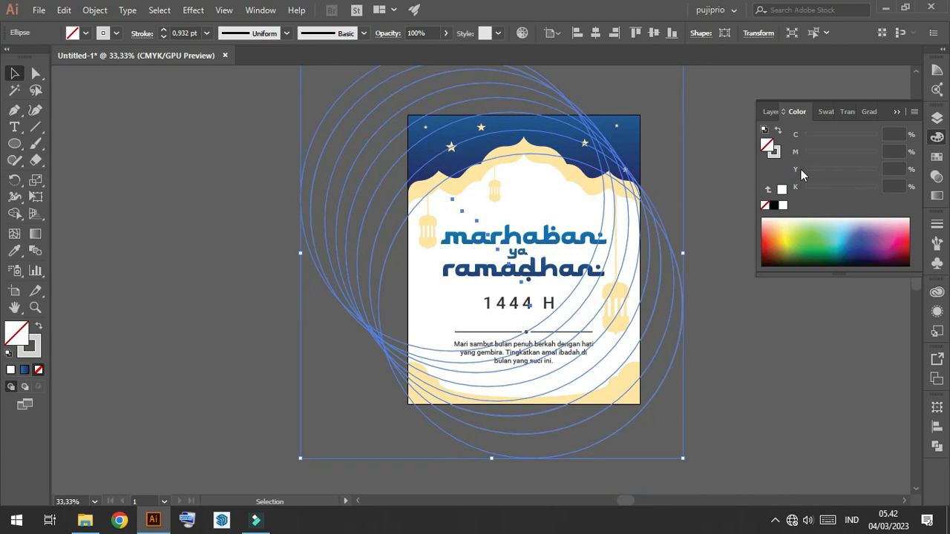
pyautogui.click(775, 154)
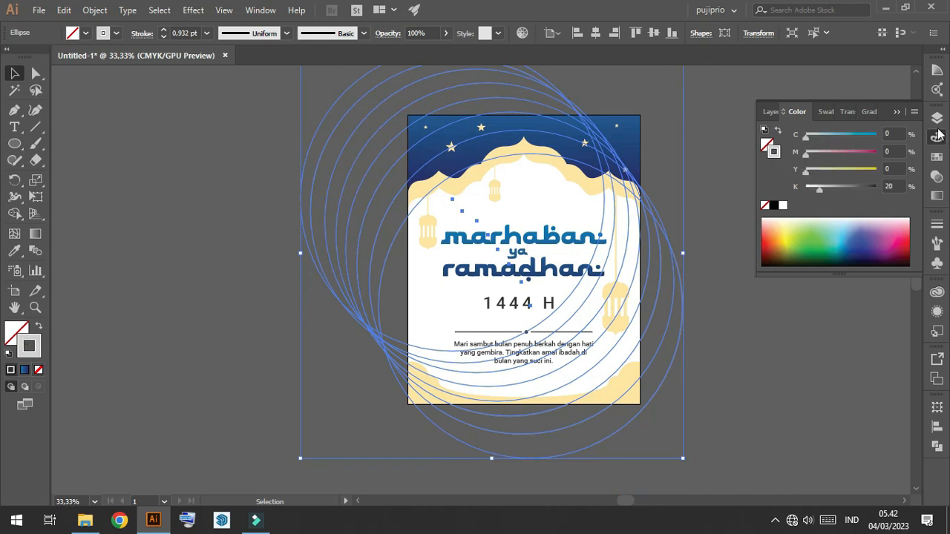
pyautogui.click(938, 197)
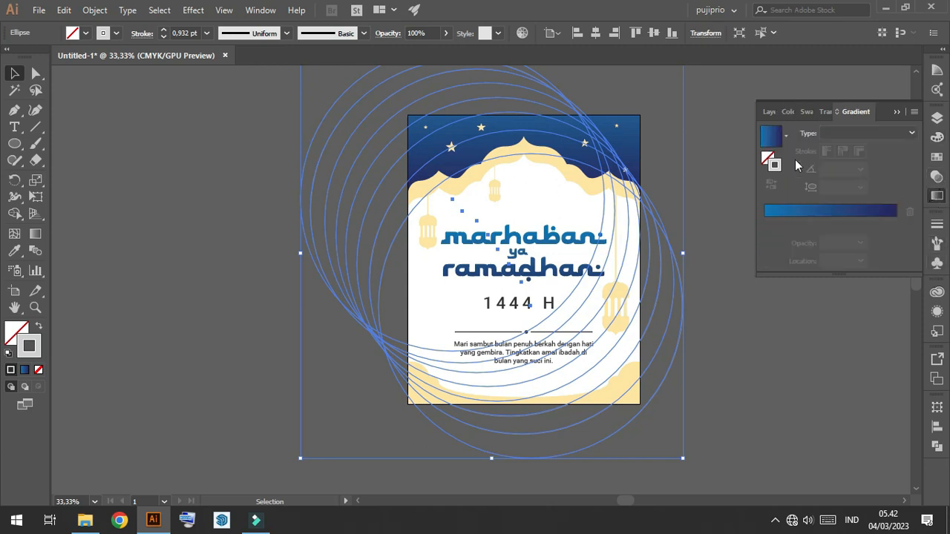
pyautogui.click(786, 138)
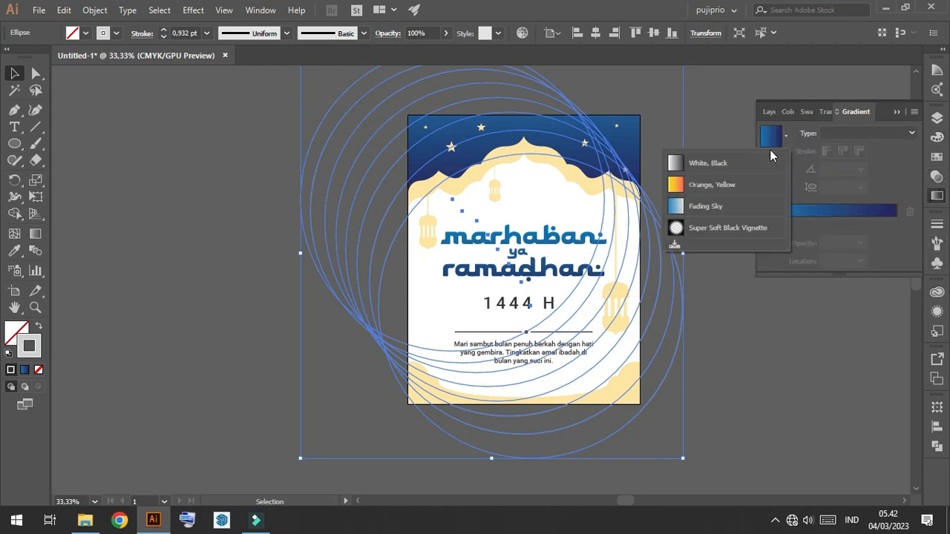
pyautogui.click(754, 164)
pyautogui.doubleClick(896, 224)
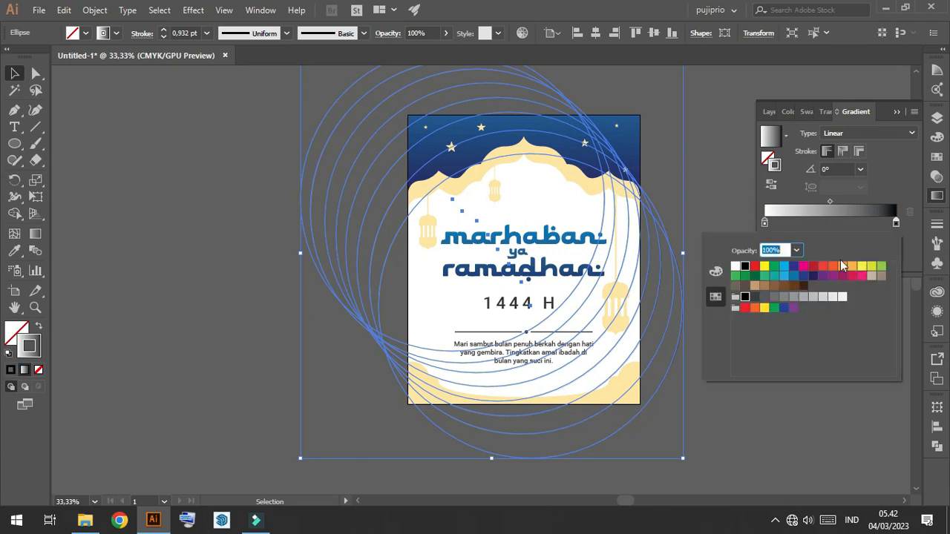
pyautogui.click(811, 299)
pyautogui.click(789, 403)
# - Set the circle outlines' stroke weight to 3 pt and try adjusting their gradient with the Gradient tool
pyautogui.scroll(3, 617, 363)
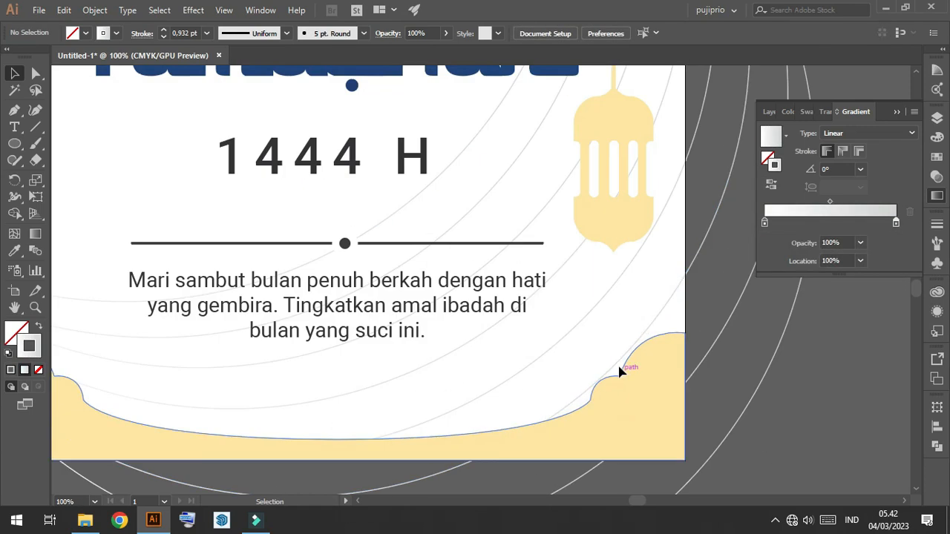
pyautogui.click(576, 330)
pyautogui.press('g')
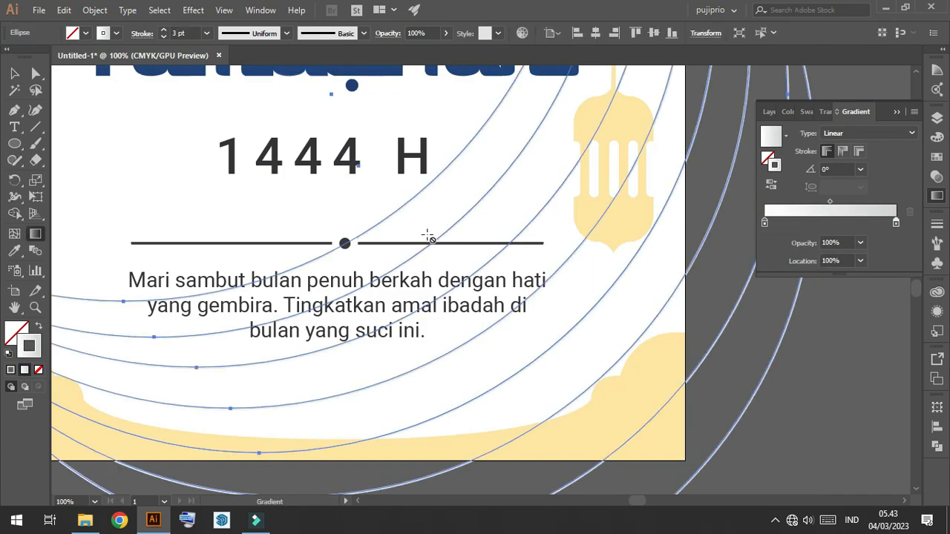
pyautogui.scroll(-2, 426, 233)
pyautogui.click(15, 74)
# - Try moving the set of circle outlines diagonally down so it extends past the artboard's lower-right corner
pyautogui.click(555, 330)
pyautogui.scroll(3, 480, 313)
pyautogui.click(495, 255)
pyautogui.scroll(-5, 349, 227)
pyautogui.scroll(3, 363, 259)
pyautogui.scroll(-3, 314, 272)
pyautogui.moveTo(370, 217); pyautogui.dragTo(489, 370)
pyautogui.click(594, 308)
pyautogui.scroll(4, 660, 302)
pyautogui.scroll(-2, 668, 297)
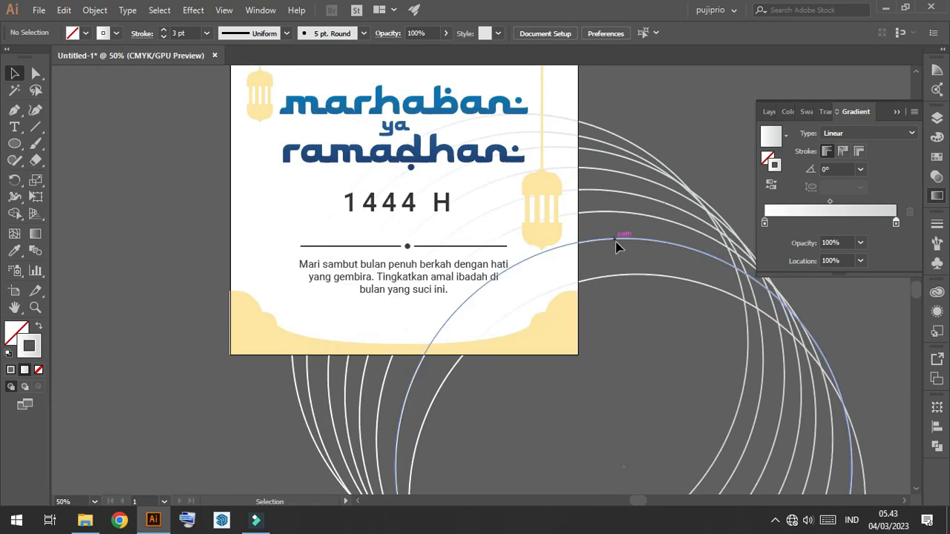
pyautogui.scroll(2, 646, 303)
pyautogui.scroll(-2, 627, 256)
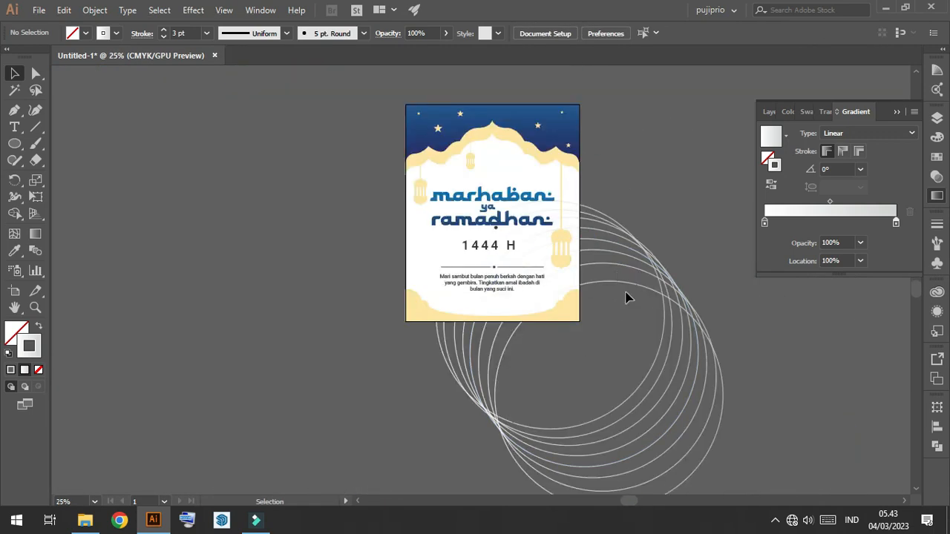
# - Move the set of circle outlines back up over the artboard so it extends past the upper-left corner
pyautogui.scroll(-3, 635, 311)
pyautogui.moveTo(645, 334); pyautogui.dragTo(534, 185)
pyautogui.click(657, 323)
pyautogui.scroll(3, 455, 220)
pyautogui.scroll(-3, 419, 275)
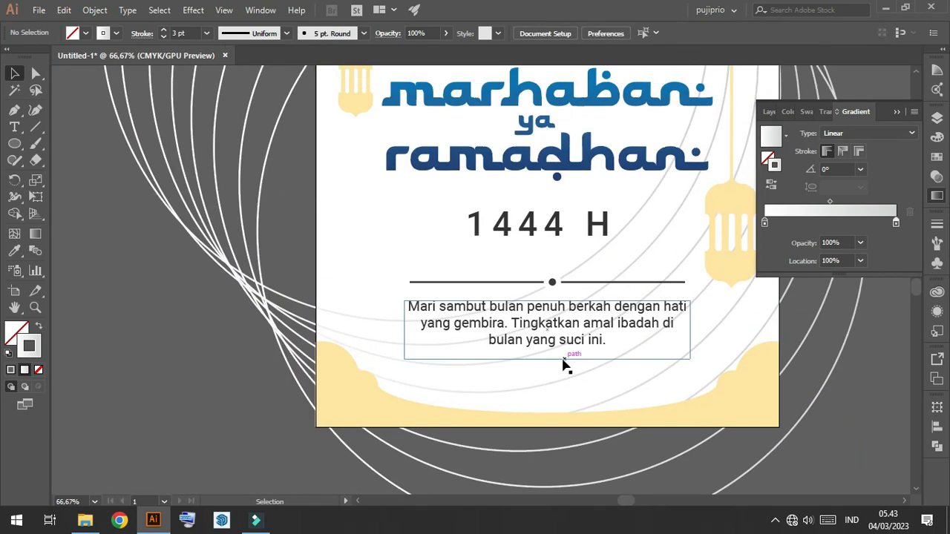
# - Rotate the set of circle outlines by 180° so the stroke gradient runs in the opposite direction
pyautogui.click(592, 312)
pyautogui.click(646, 415)
pyautogui.click(580, 363)
pyautogui.moveTo(602, 415); pyautogui.dragTo(417, 209)
pyautogui.scroll(4, 613, 277)
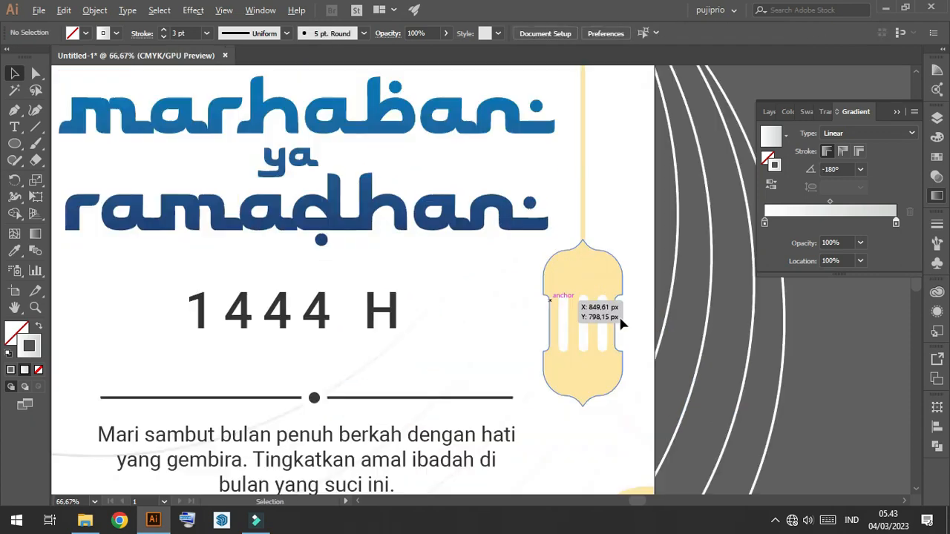
pyautogui.scroll(-1, 621, 322)
pyautogui.scroll(-2, 663, 390)
pyautogui.scroll(-3, 662, 238)
# - Rotate the set of circle outlines about 25° clockwise so the overlapping rings stretch more vertically behind the artwork
pyautogui.moveTo(698, 292); pyautogui.dragTo(646, 339)
pyautogui.scroll(2, 631, 291)
pyautogui.click(722, 301)
pyautogui.scroll(3, 375, 100)
pyautogui.scroll(-2, 265, 143)
pyautogui.scroll(-3, 350, 285)
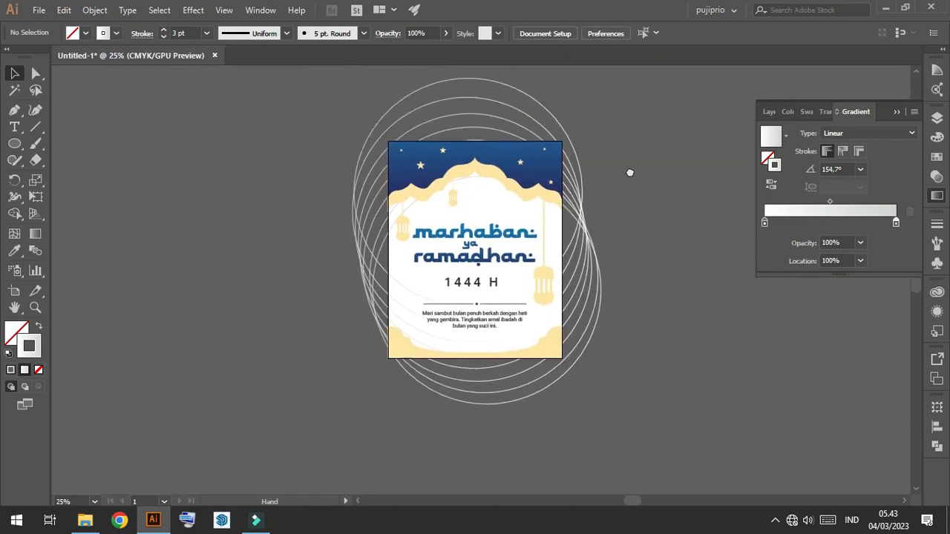
pyautogui.scroll(1, 553, 231)
pyautogui.scroll(1, 452, 145)
pyautogui.moveTo(453, 171); pyautogui.dragTo(444, 155)
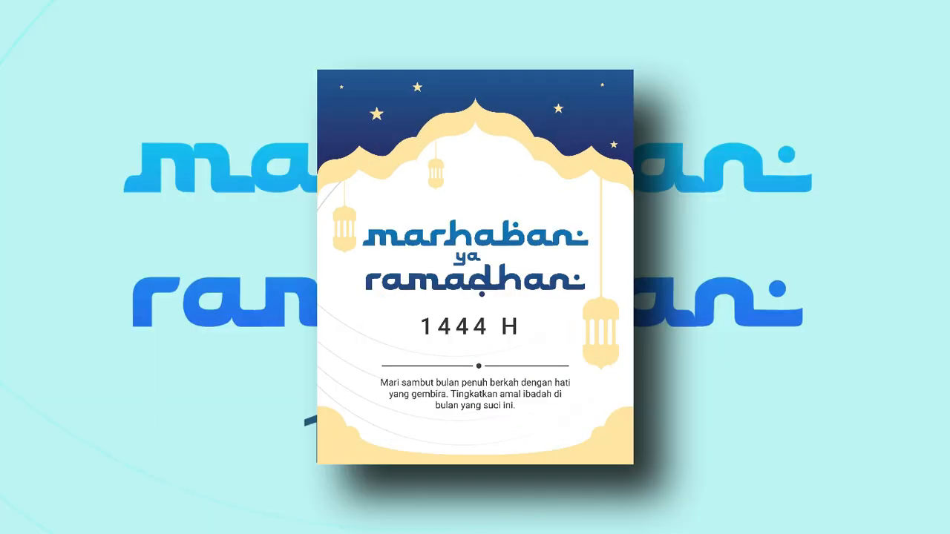